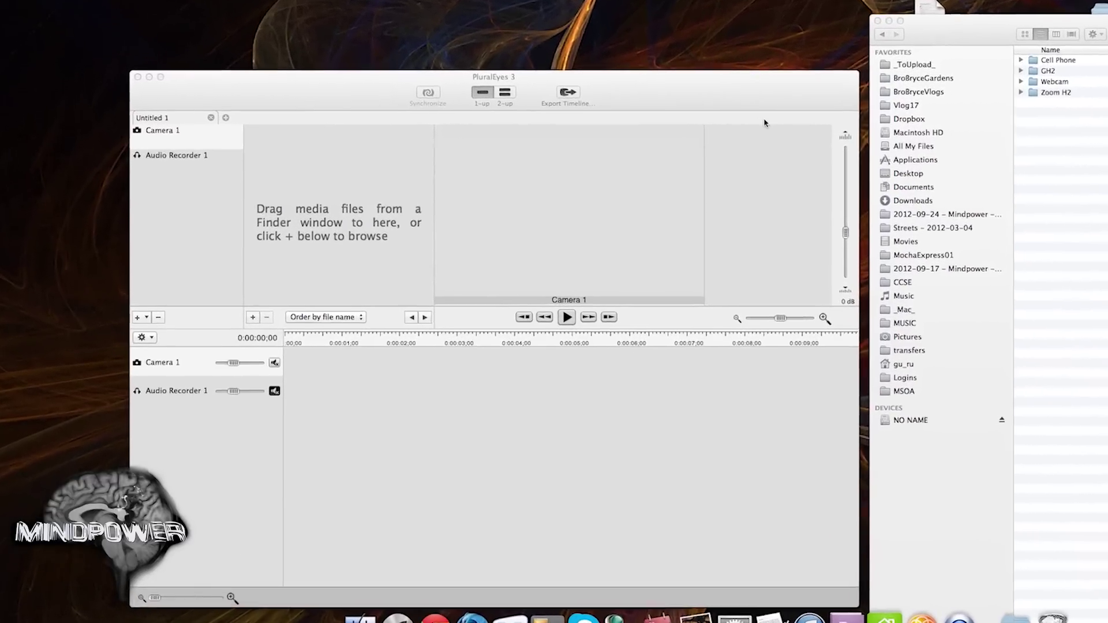
# Bring the PluralEyes 3 Untitled 1 project window to the front with Camera 1 selected
pyautogui.click(727, 122)
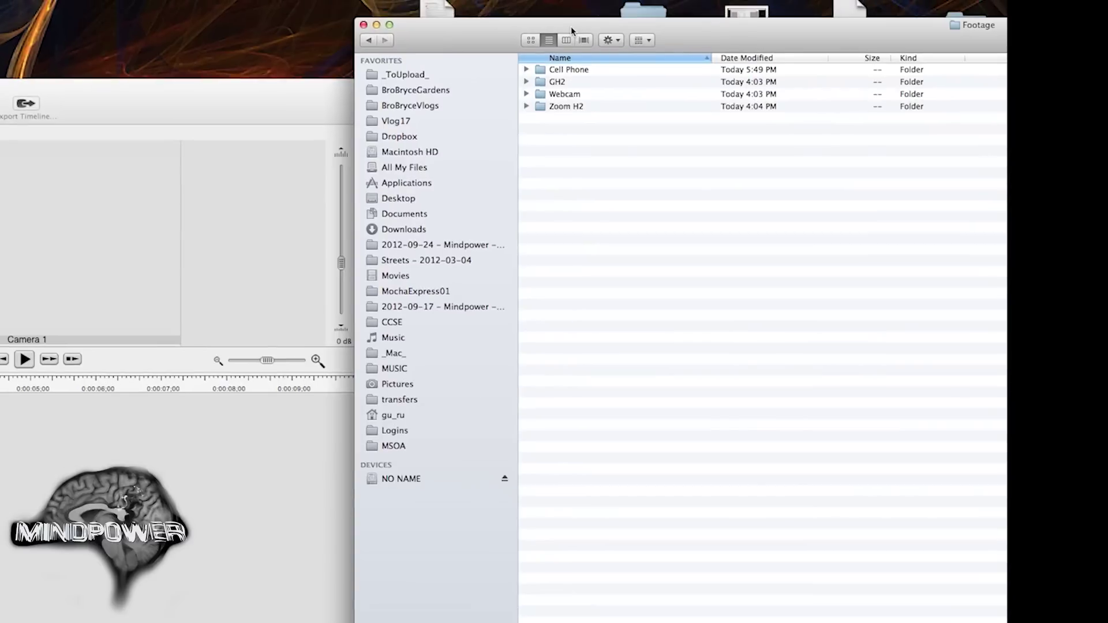
pyautogui.moveTo(572, 28); pyautogui.dragTo(576, 35)
pyautogui.moveTo(584, 134); pyautogui.dragTo(0, 259)
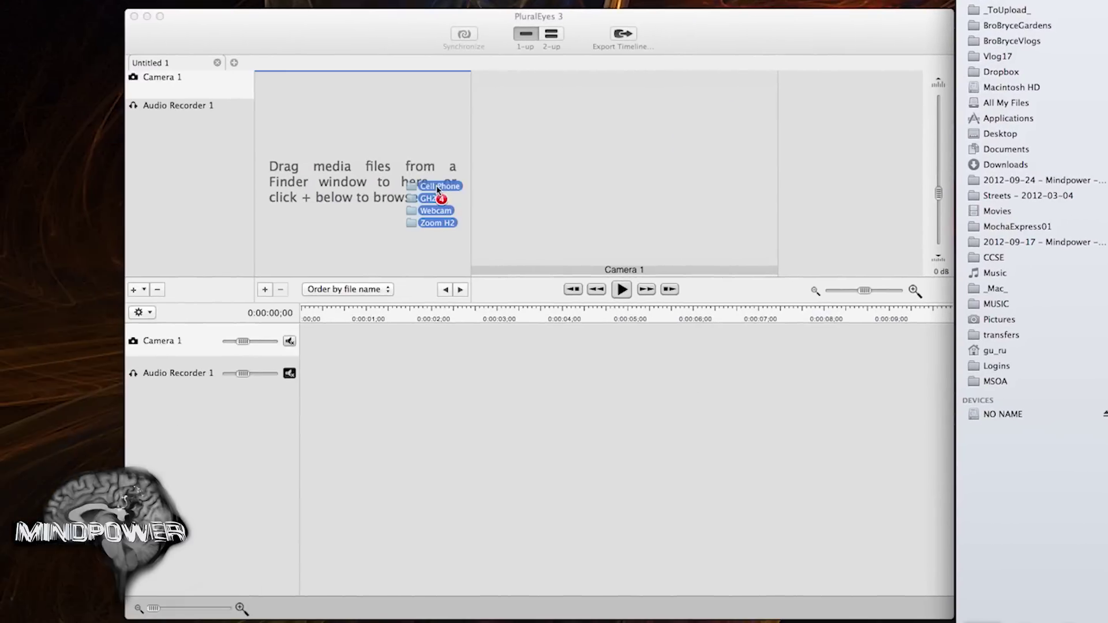
pyautogui.moveTo(424, 157); pyautogui.dragTo(363, 131)
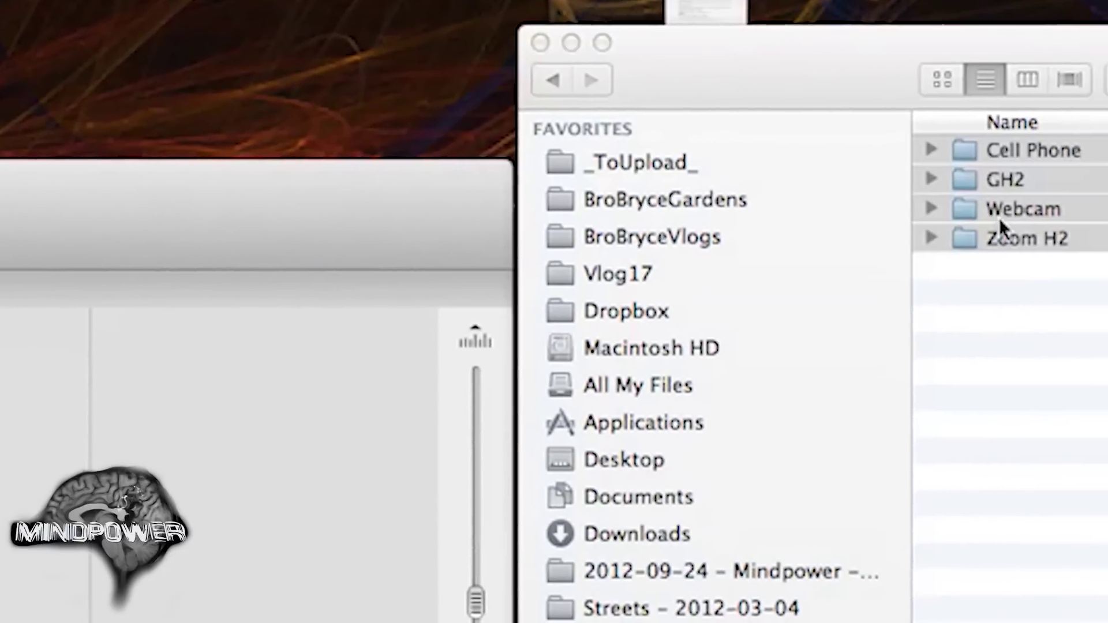
# Expand Cell Phone in Finder and drag the phone mp4, 00081.MTS and Movie Recording.mov into Camera 1
pyautogui.click(935, 144)
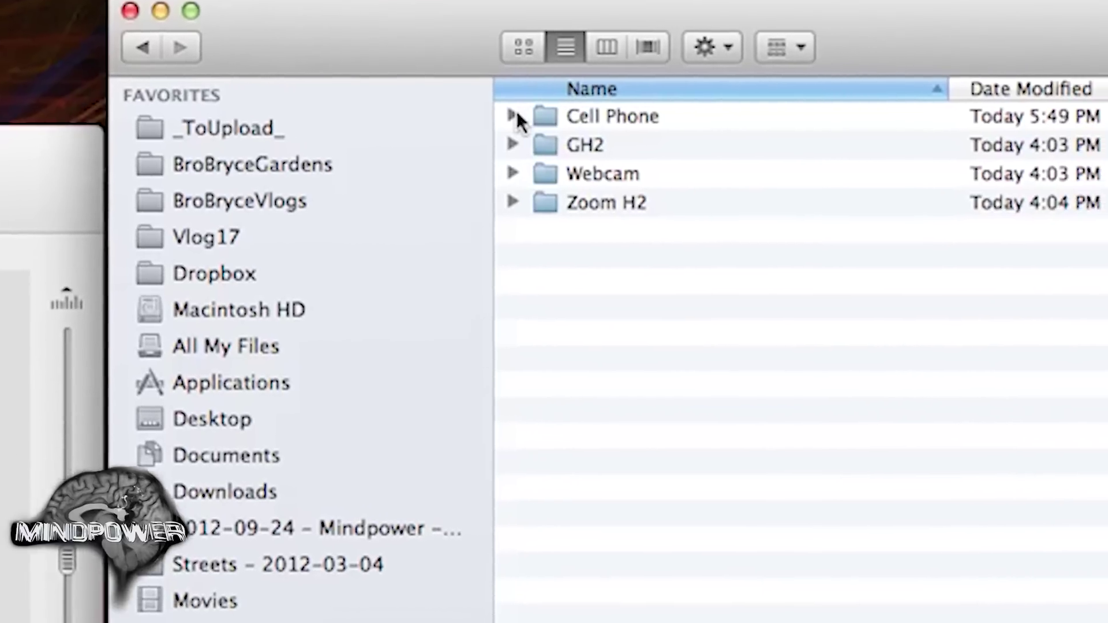
pyautogui.click(512, 116)
pyautogui.click(548, 142)
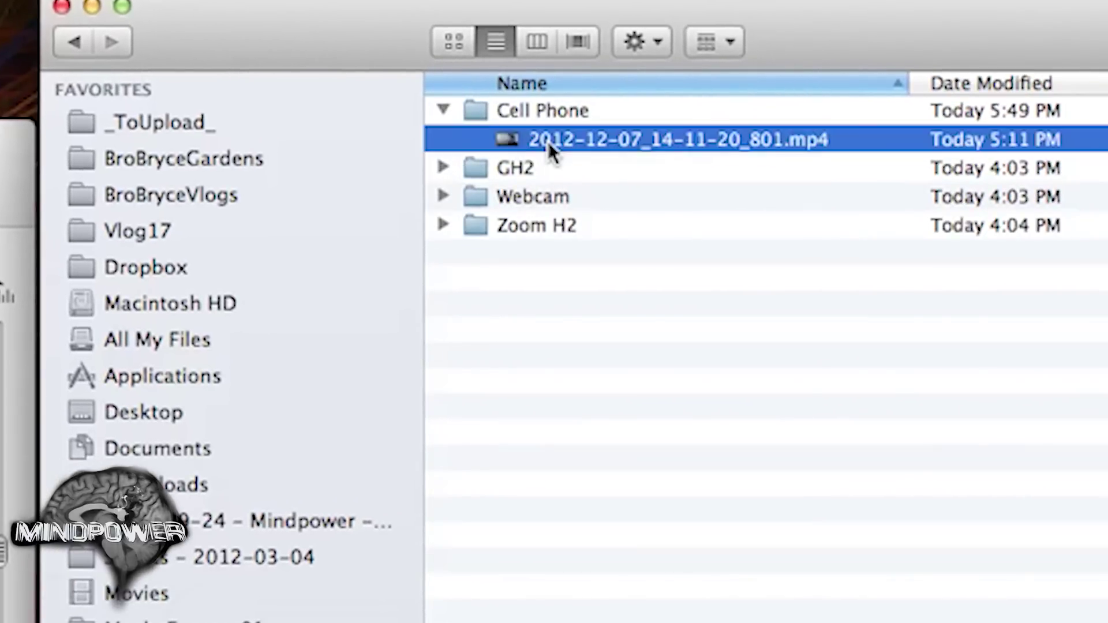
pyautogui.moveTo(554, 141); pyautogui.dragTo(681, 271)
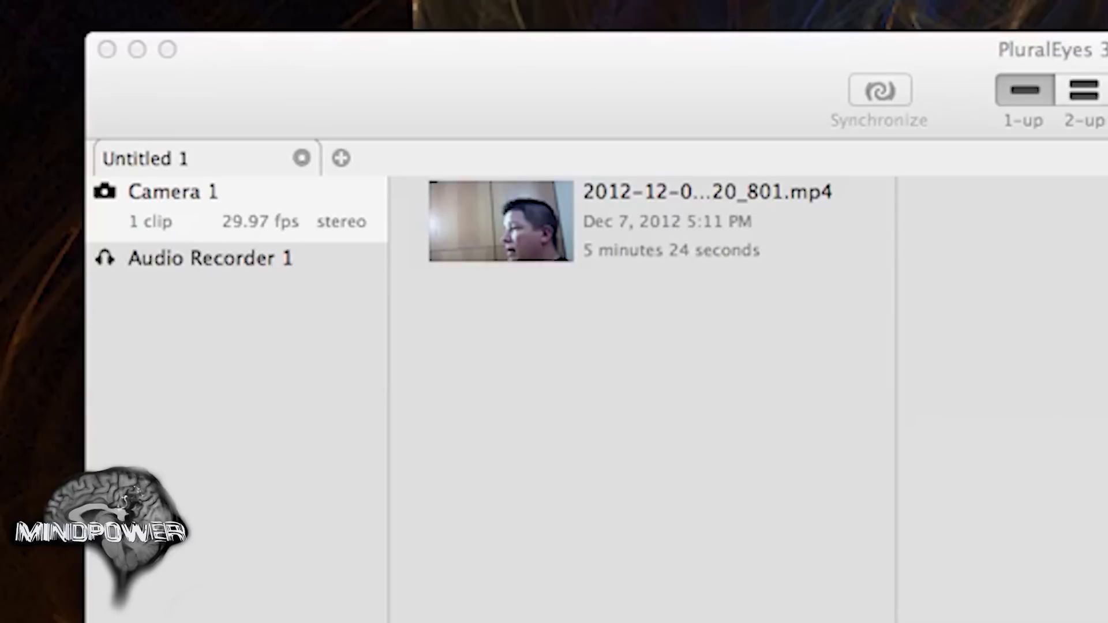
pyautogui.moveTo(1015, 364); pyautogui.dragTo(586, 415)
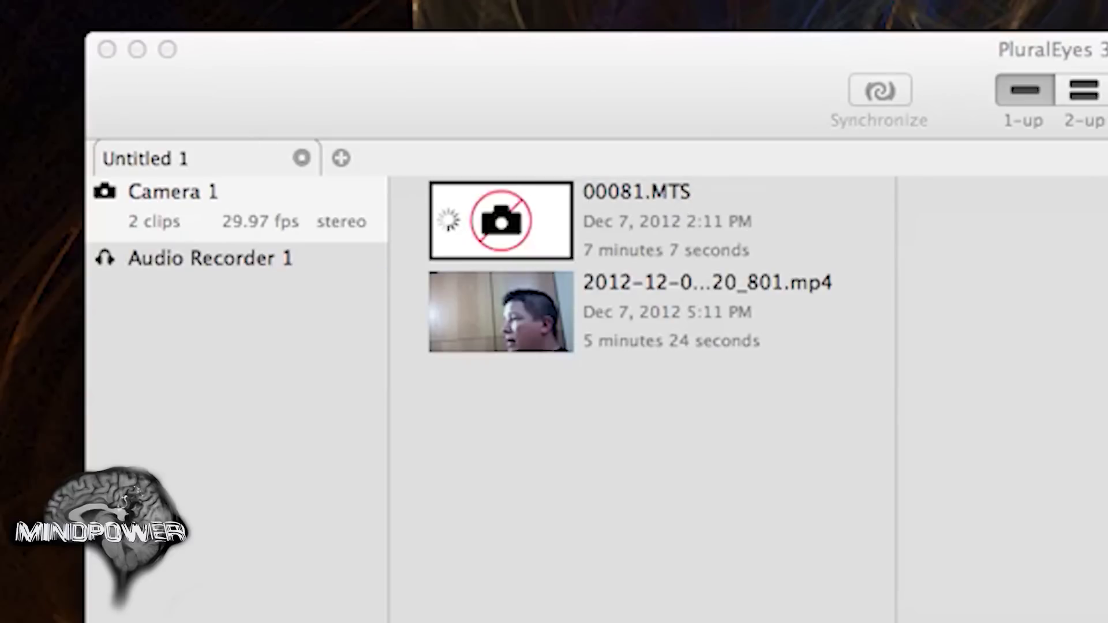
pyautogui.moveTo(641, 429); pyautogui.dragTo(640, 446)
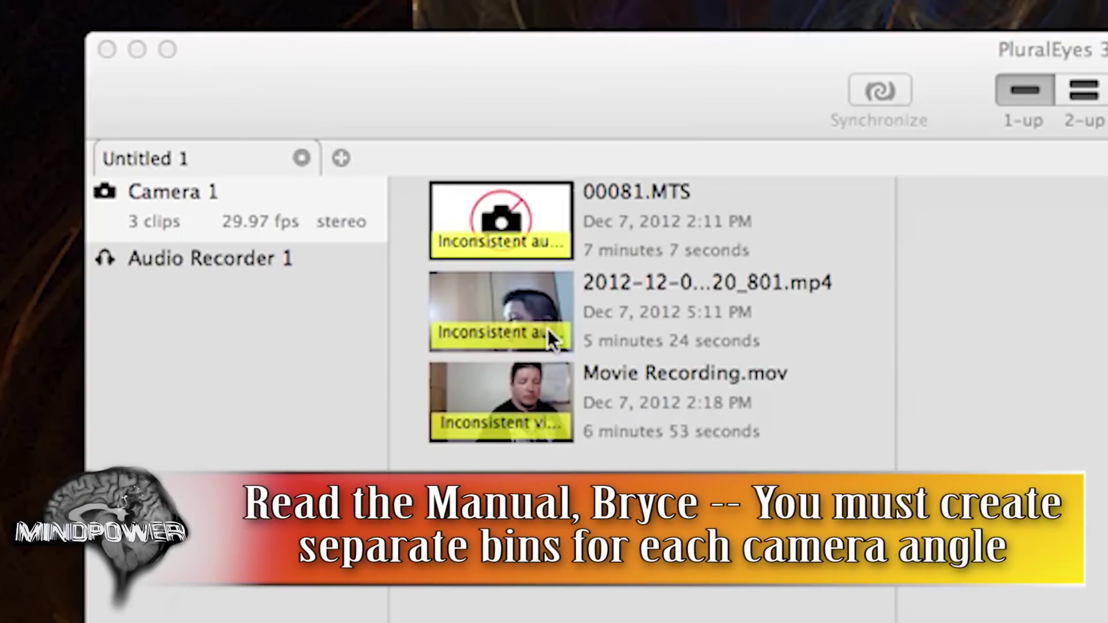
pyautogui.click(549, 332)
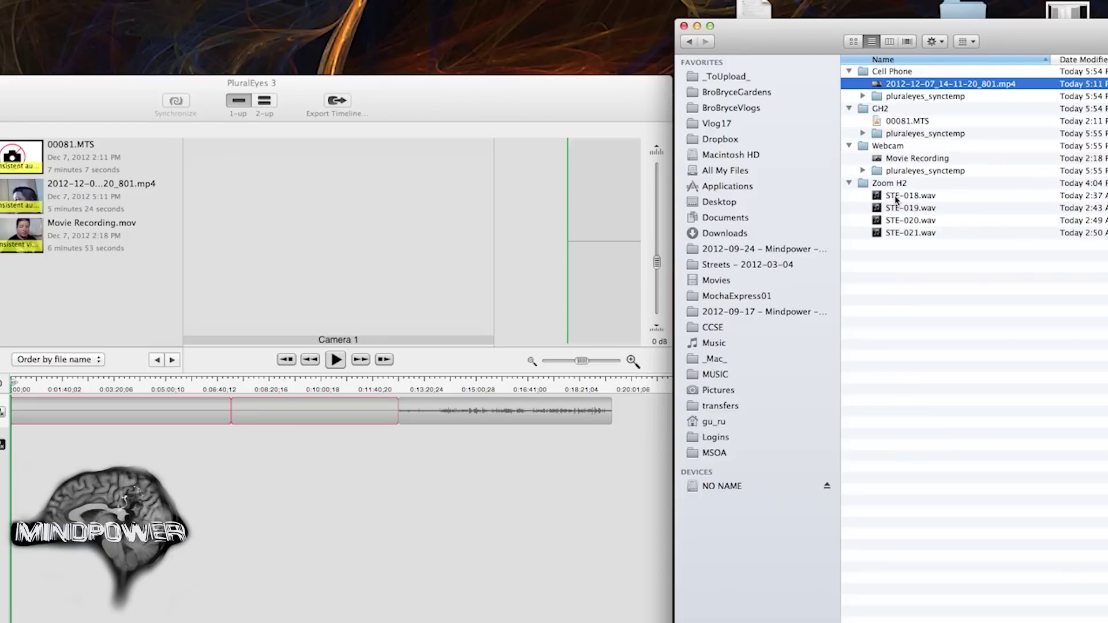
# Dismiss the wrong-format alert and place STE-018.wav in Audio Recorder 1's media list
pyautogui.click(903, 196)
pyautogui.moveTo(903, 197); pyautogui.dragTo(77, 288)
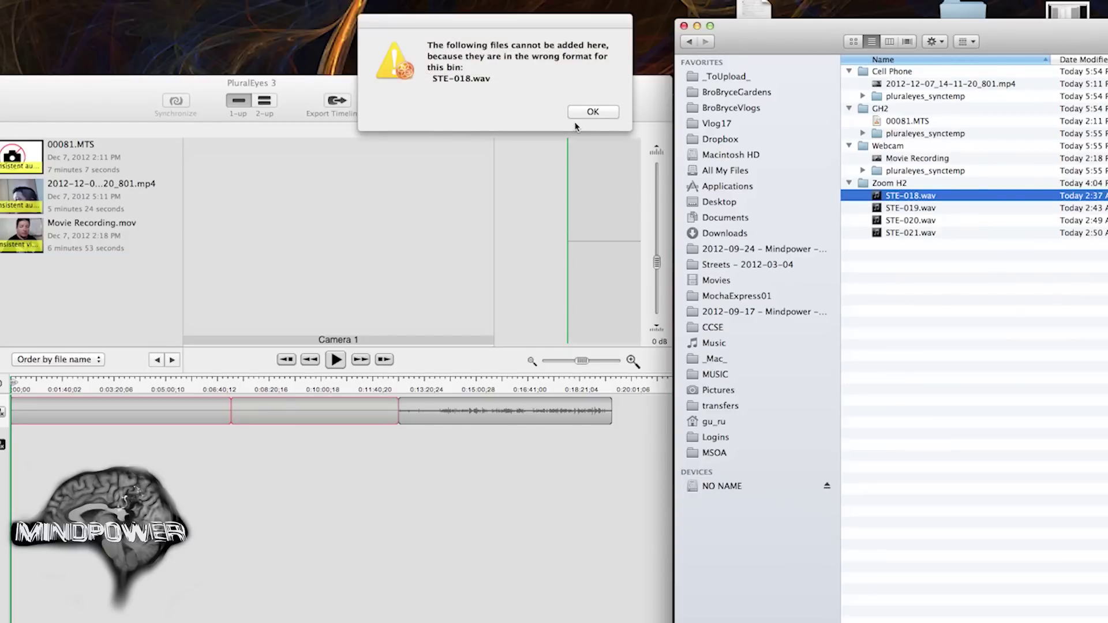
pyautogui.click(593, 111)
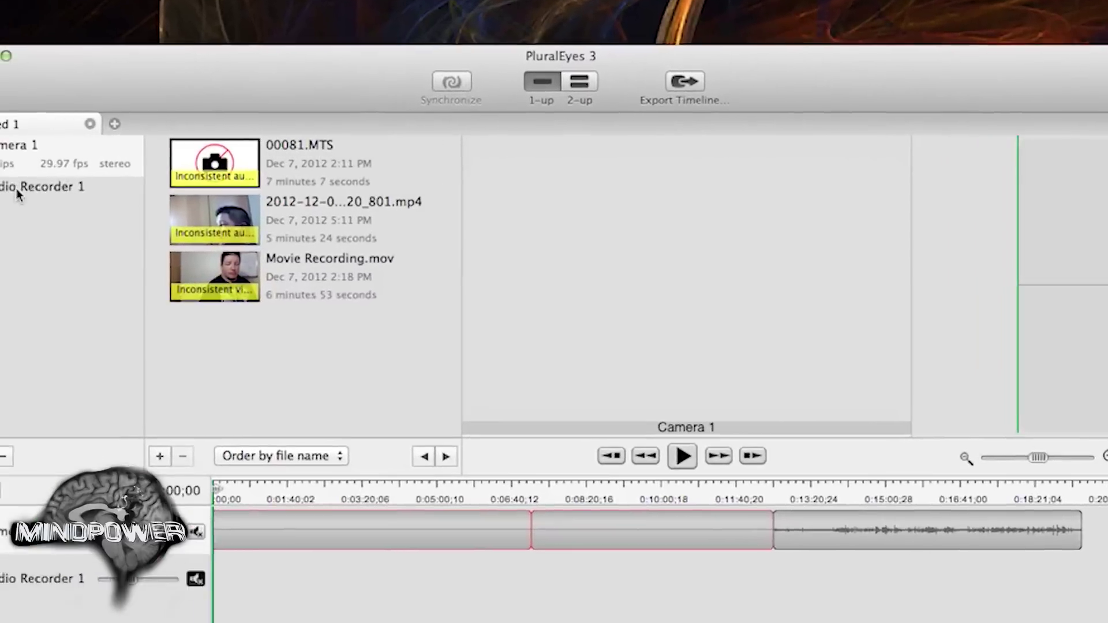
pyautogui.click(17, 195)
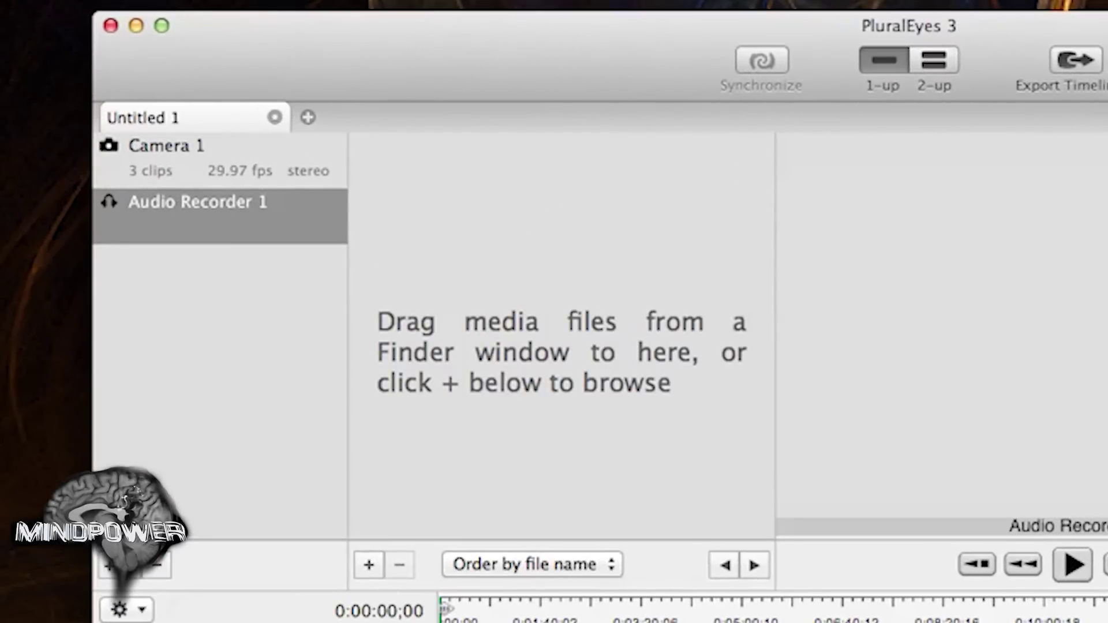
pyautogui.moveTo(87, 323); pyautogui.dragTo(469, 299)
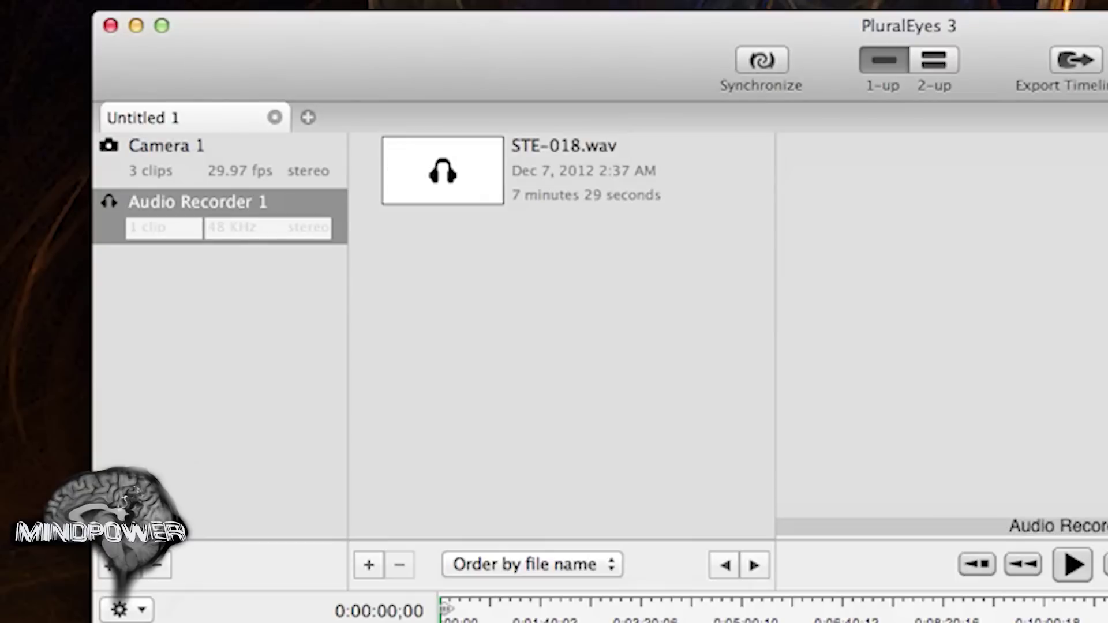
pyautogui.click(167, 156)
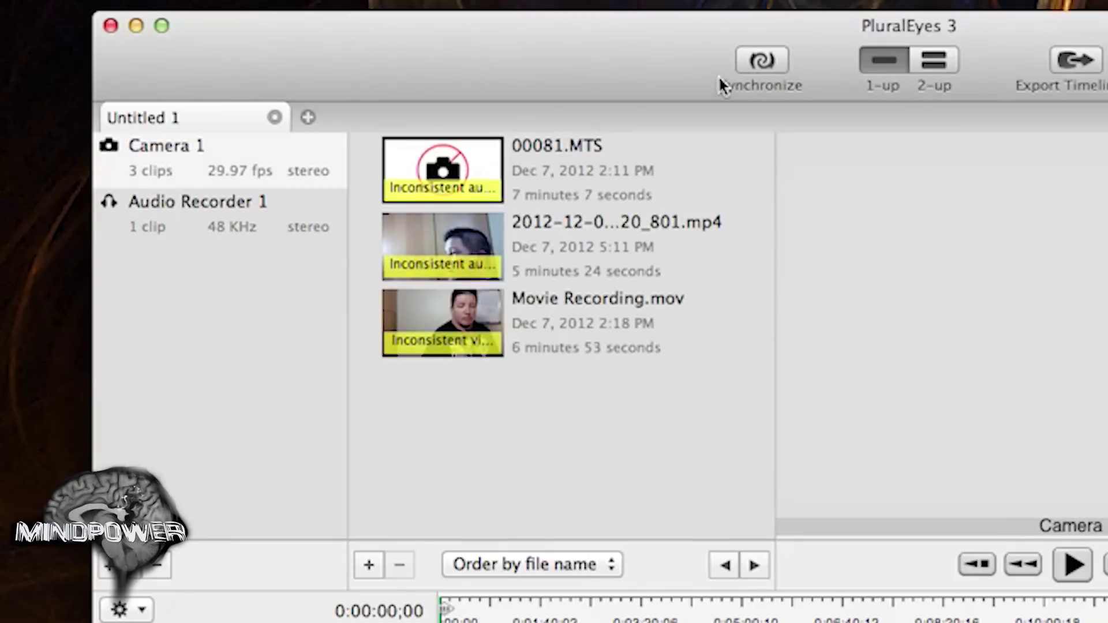
pyautogui.click(772, 58)
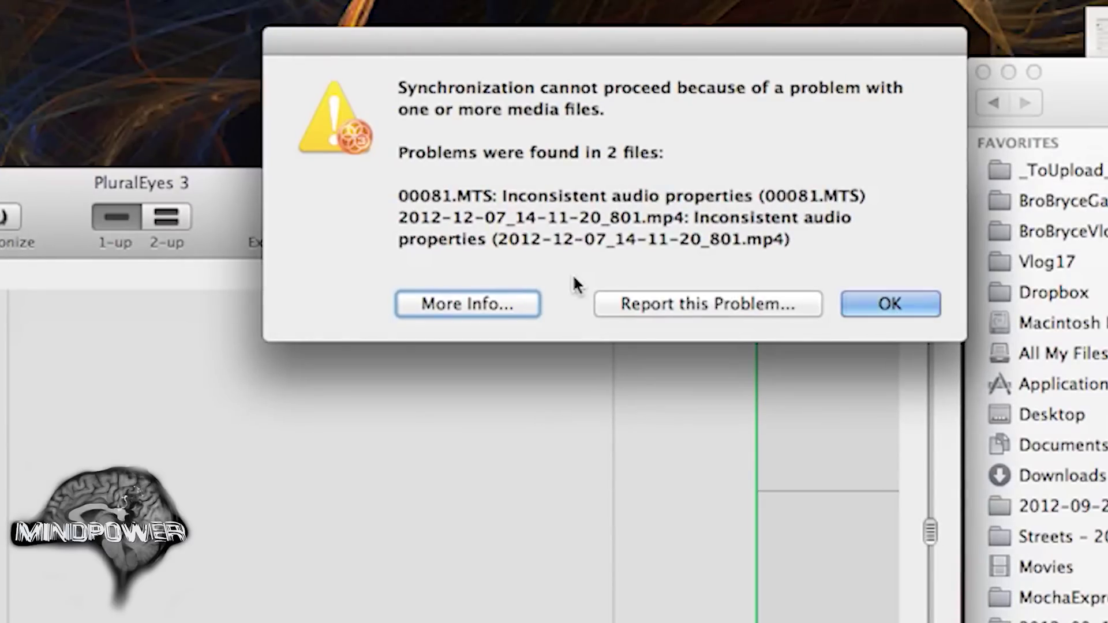
pyautogui.press('Return')
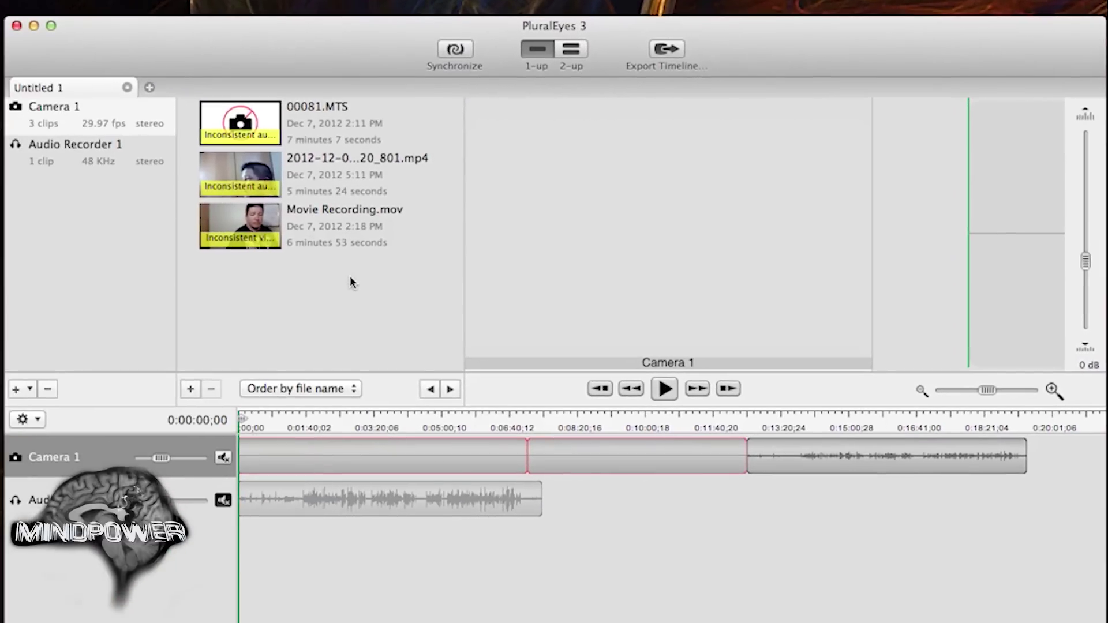
pyautogui.click(329, 172)
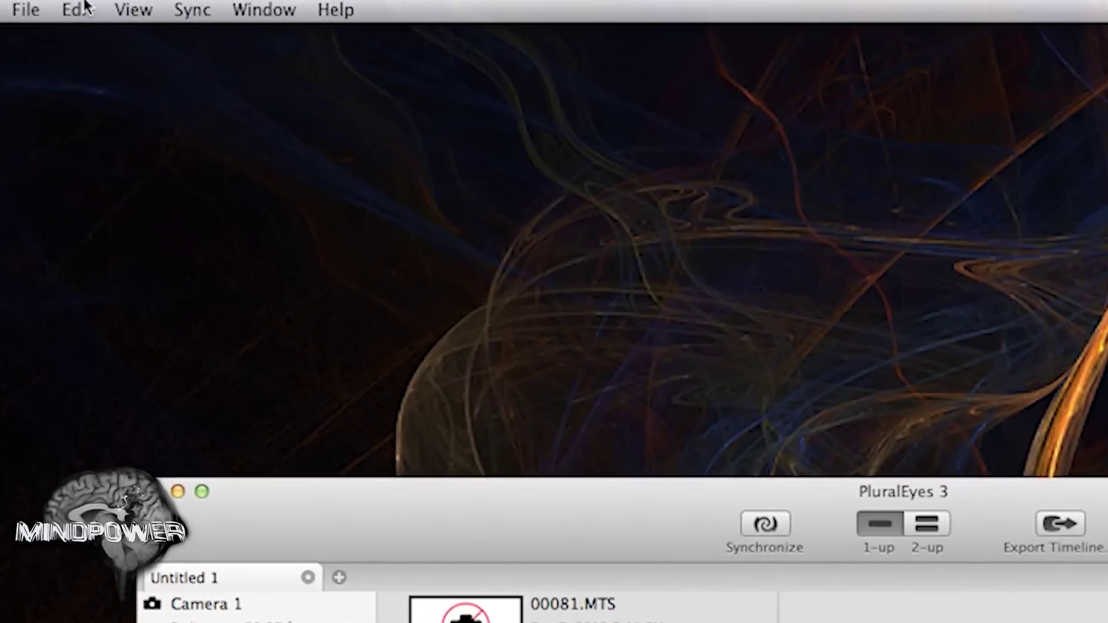
pyautogui.click(85, 9)
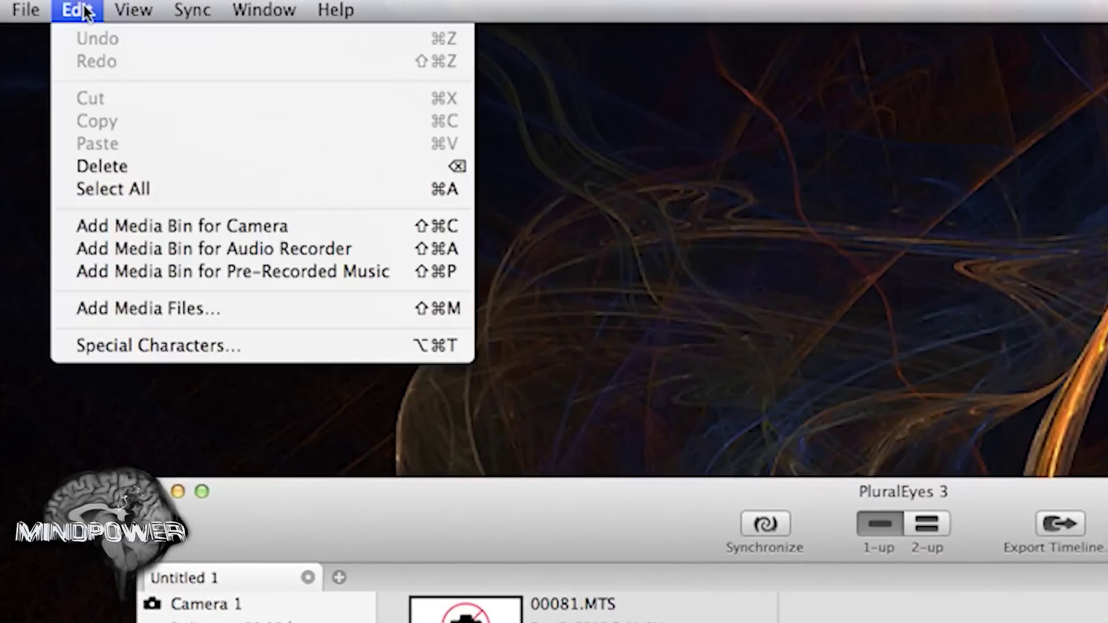
pyautogui.click(118, 166)
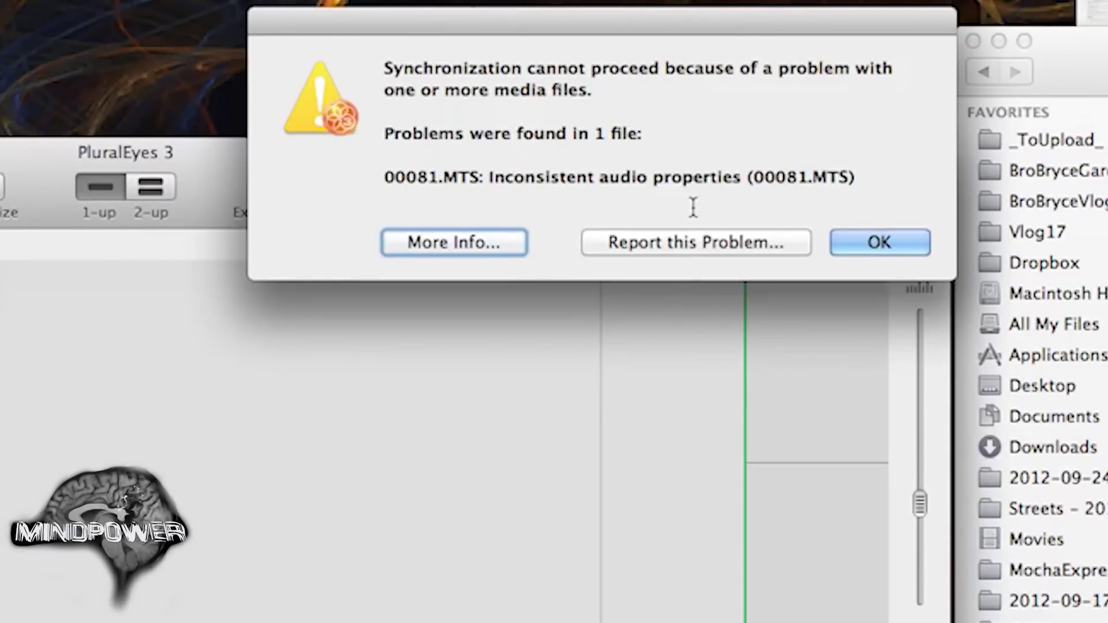
pyautogui.click(868, 243)
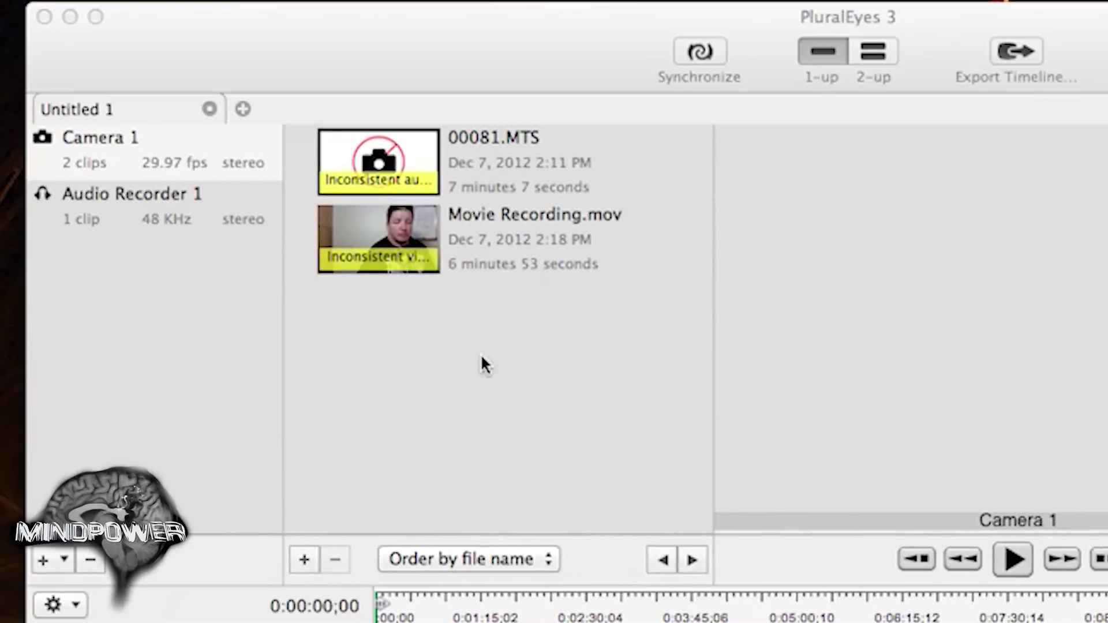
pyautogui.moveTo(483, 365); pyautogui.dragTo(494, 363)
pyautogui.press('Delete')
pyautogui.moveTo(1039, 387); pyautogui.dragTo(583, 346)
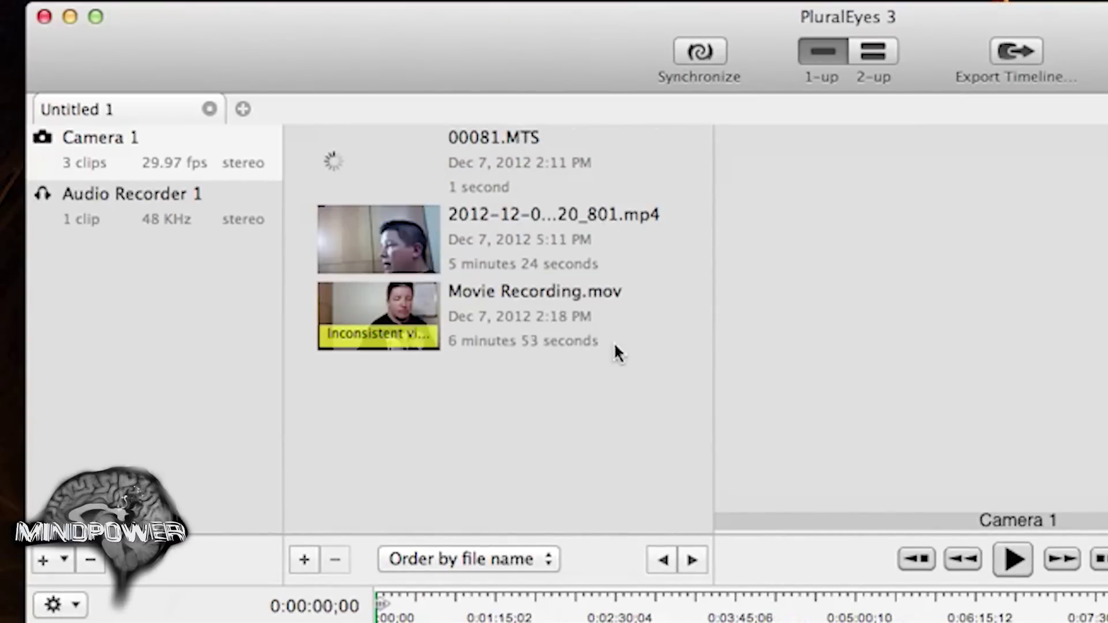
pyautogui.click(389, 337)
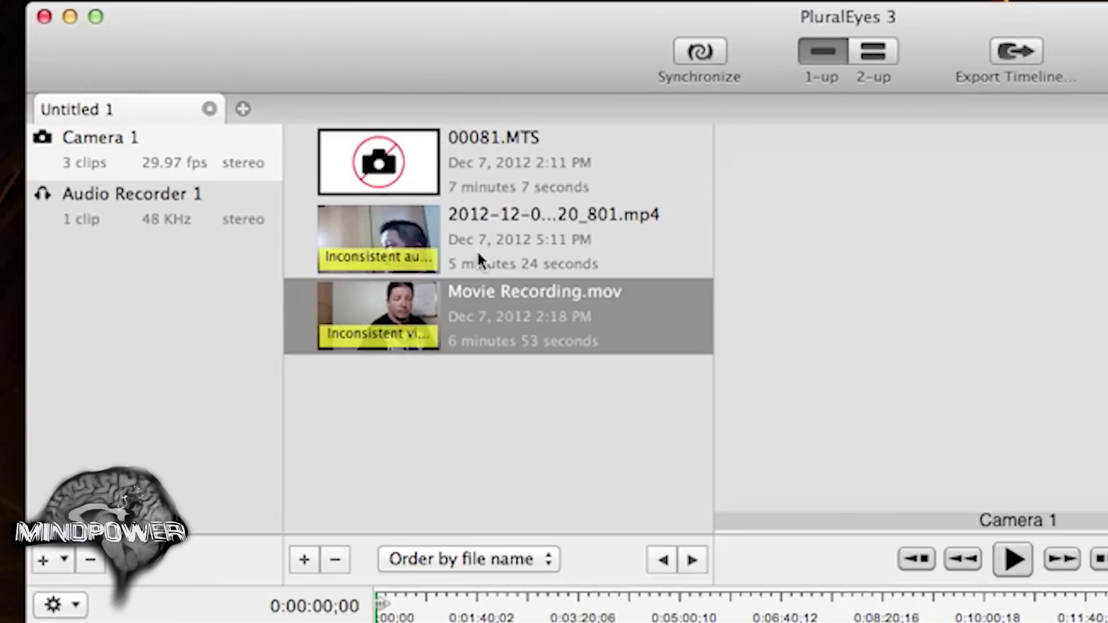
pyautogui.press('Delete')
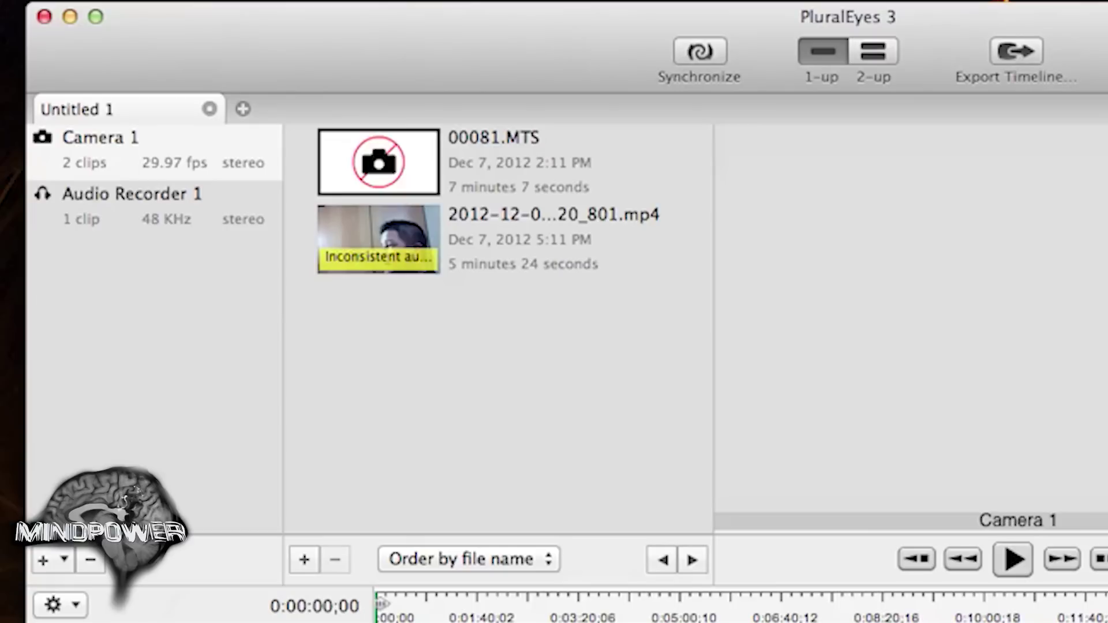
pyautogui.moveTo(1002, 329); pyautogui.dragTo(469, 348)
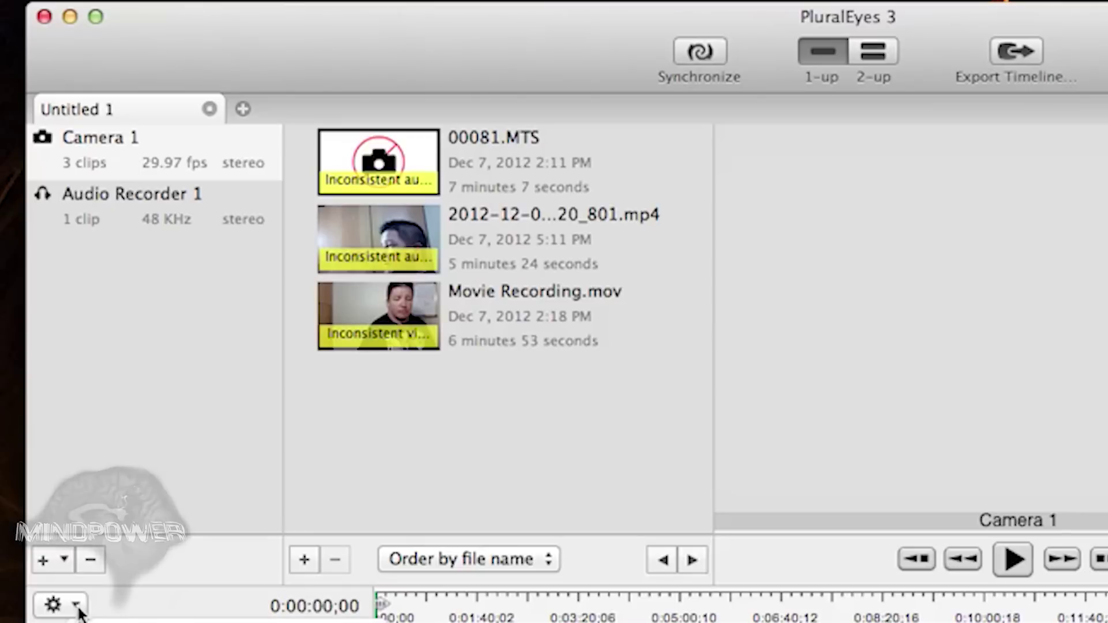
# Add two new camera bins, Camera 2 and Camera 3
pyautogui.click(64, 560)
pyautogui.click(81, 593)
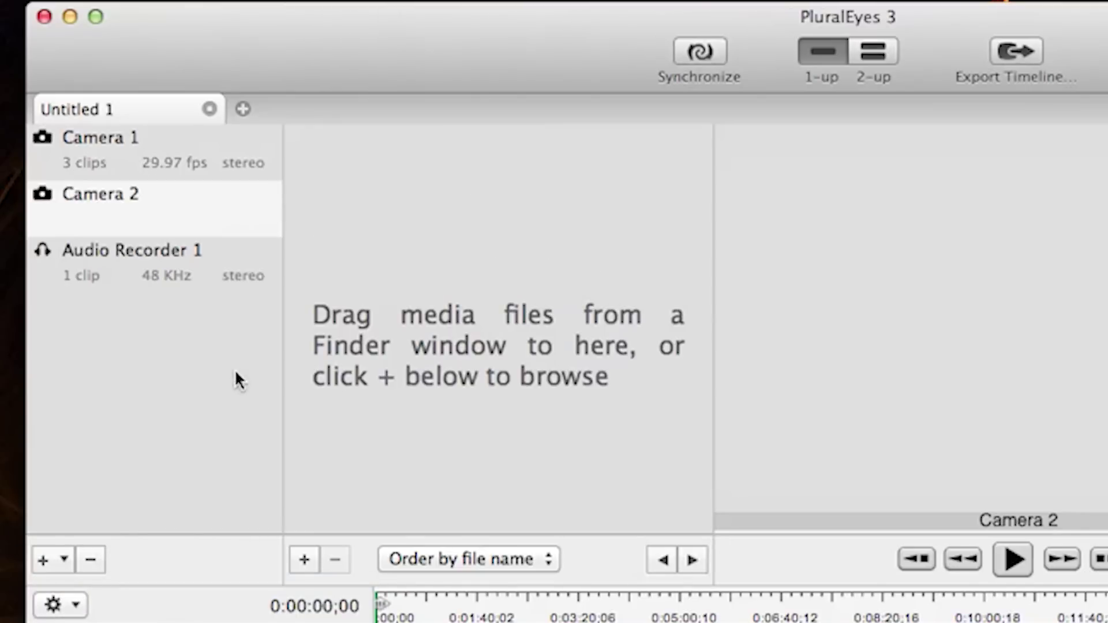
pyautogui.click(65, 557)
pyautogui.click(240, 513)
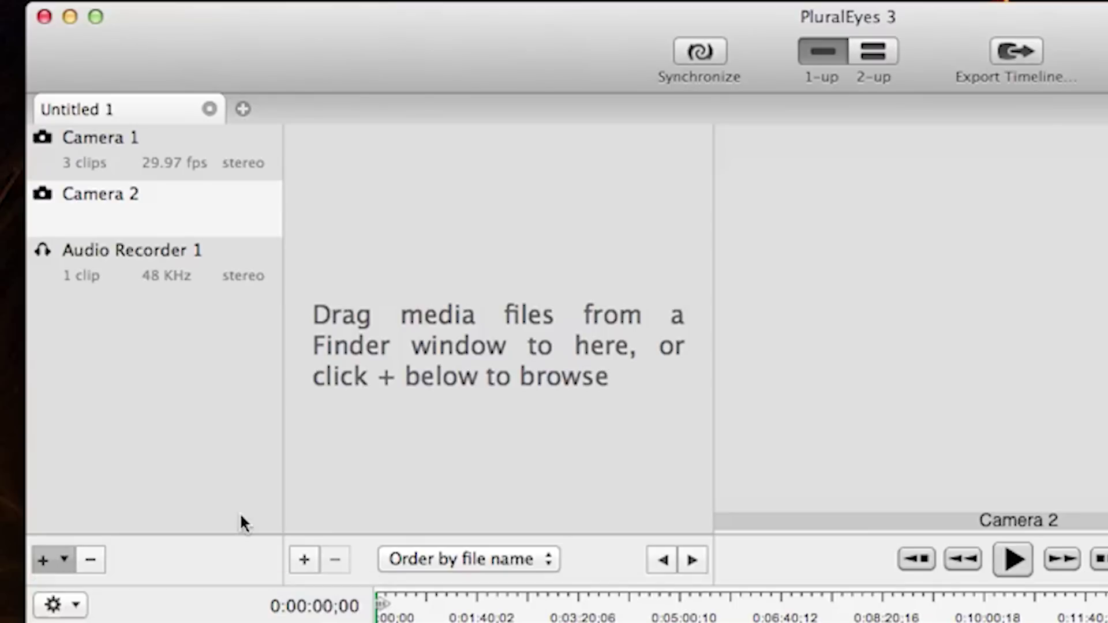
# Delete the phone mp4 and Movie Recording.mov from Camera 1, leaving only 00081.MTS
pyautogui.click(202, 164)
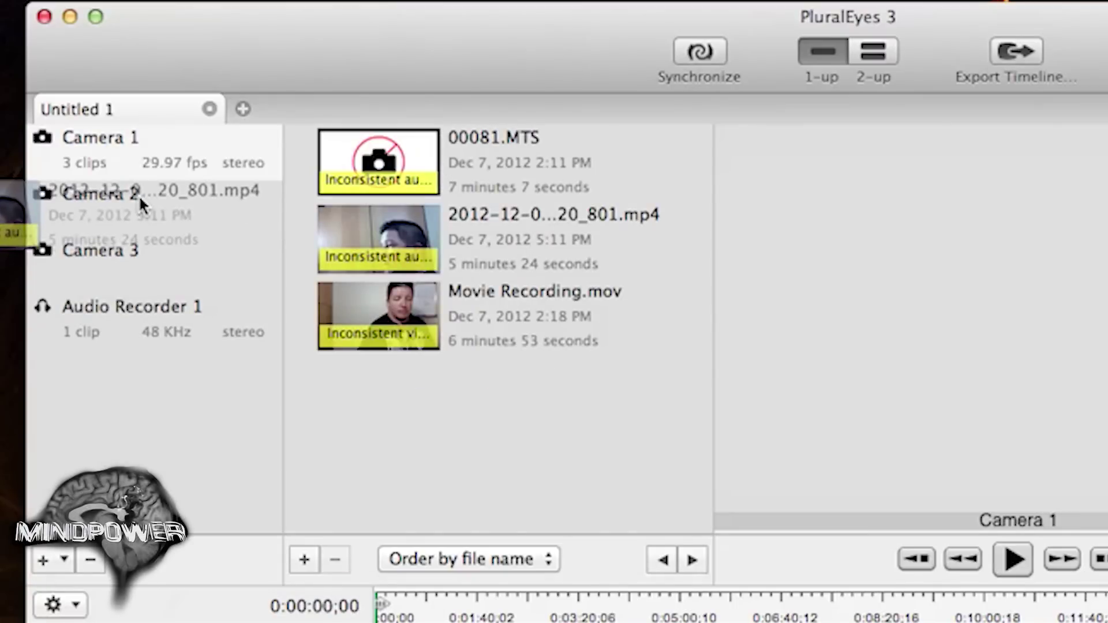
pyautogui.click(566, 234)
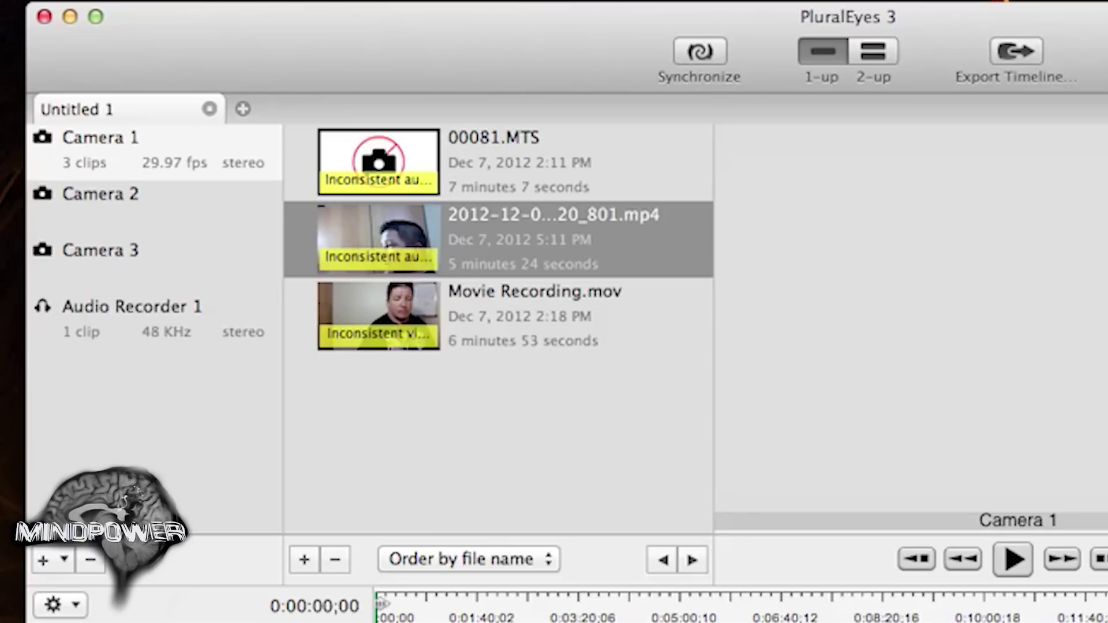
pyautogui.press('BackSpace')
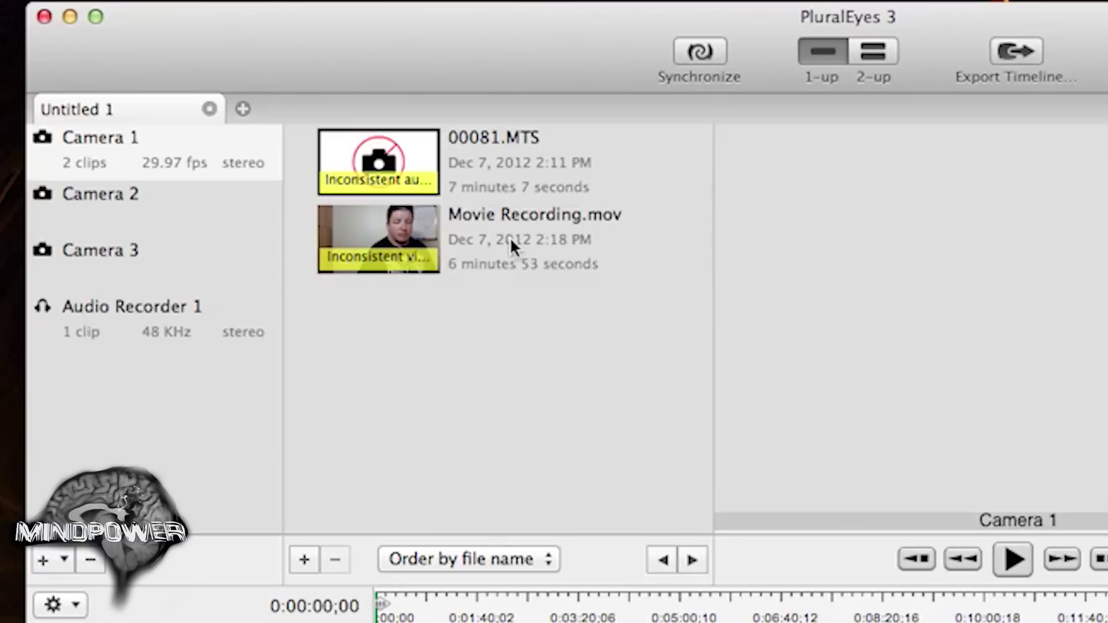
pyautogui.click(510, 237)
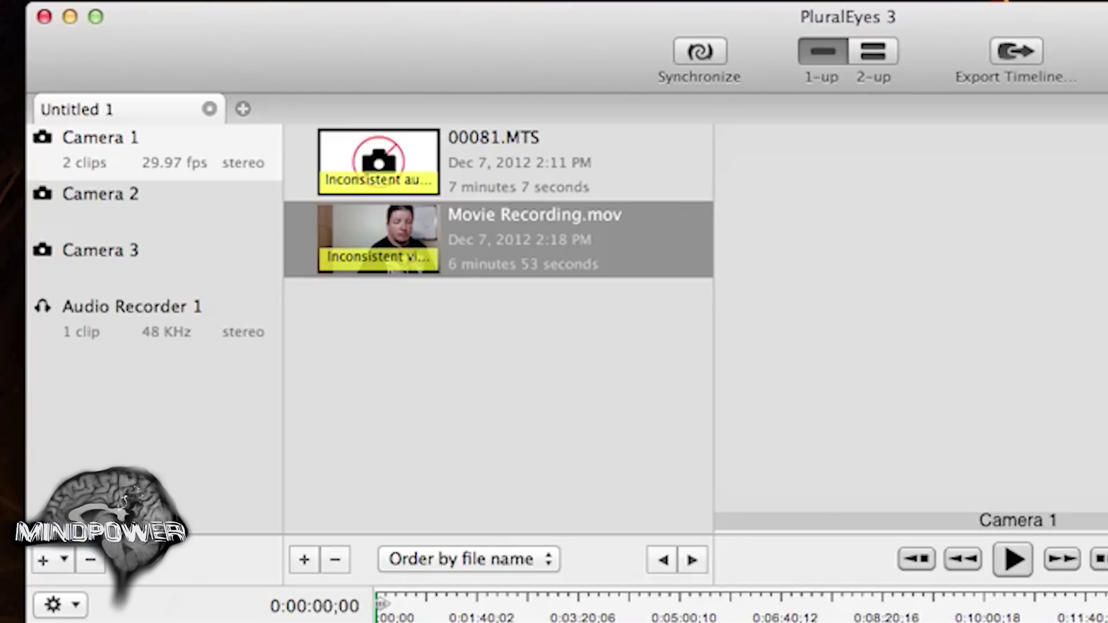
pyautogui.press('BackSpace')
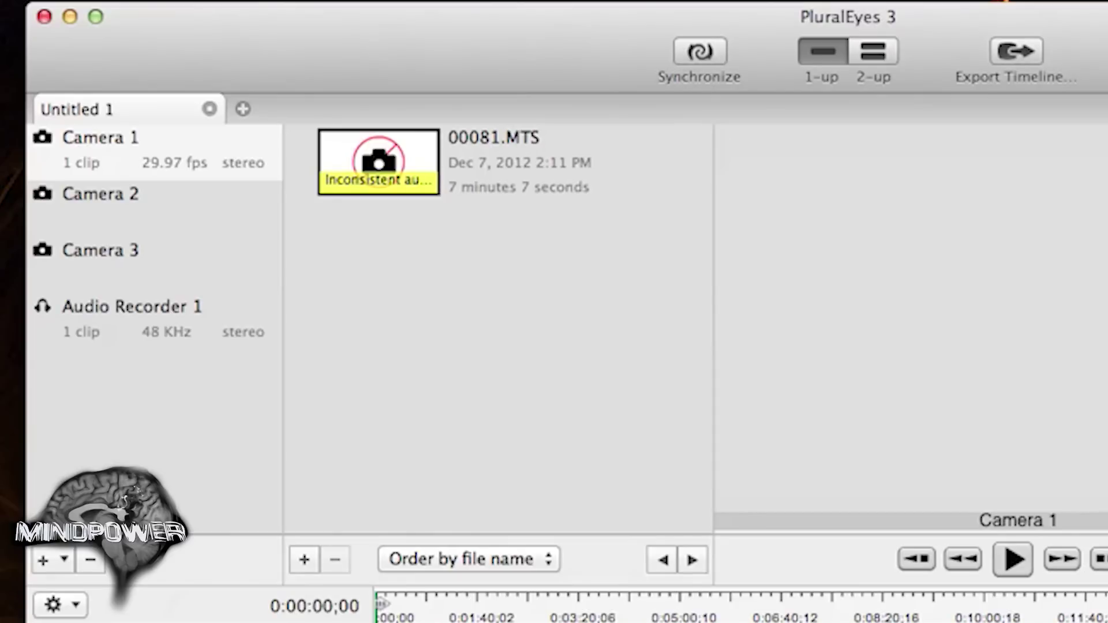
# Put Movie Recording.mov into Camera 2 and the phone mp4 into Camera 3
pyautogui.moveTo(424, 192); pyautogui.dragTo(144, 206)
pyautogui.click(143, 206)
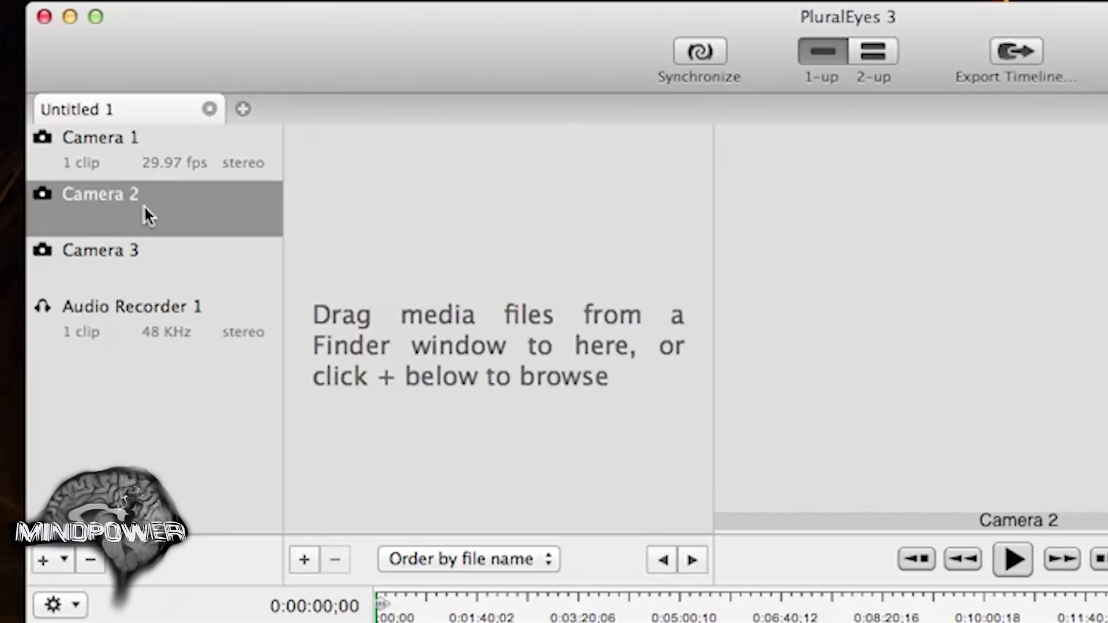
pyautogui.moveTo(12, 198); pyautogui.dragTo(428, 224)
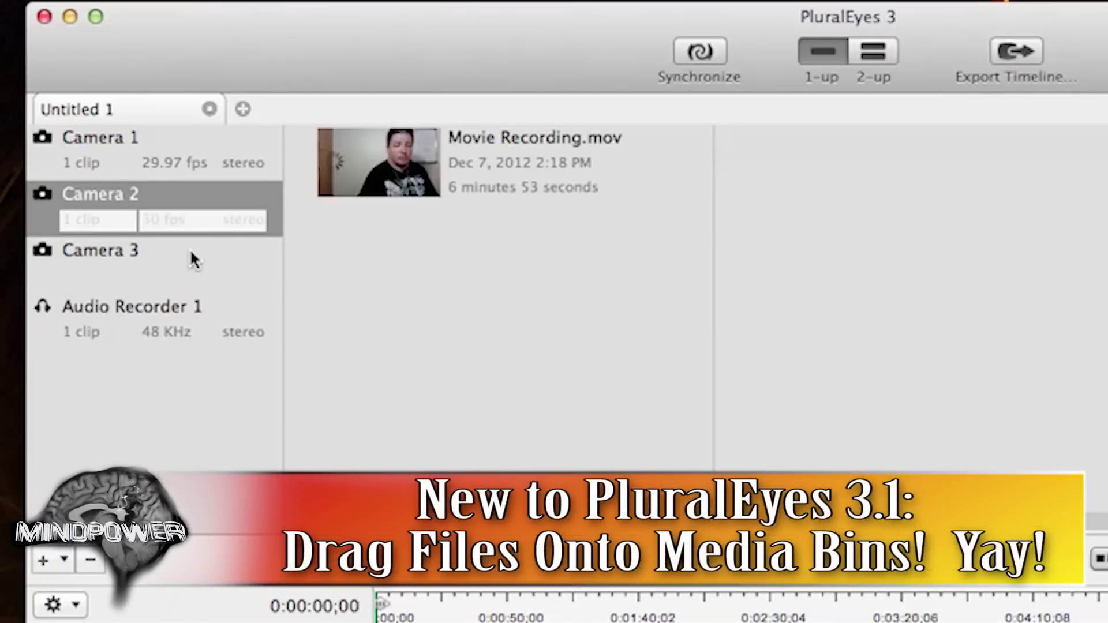
pyautogui.doubleClick(124, 249)
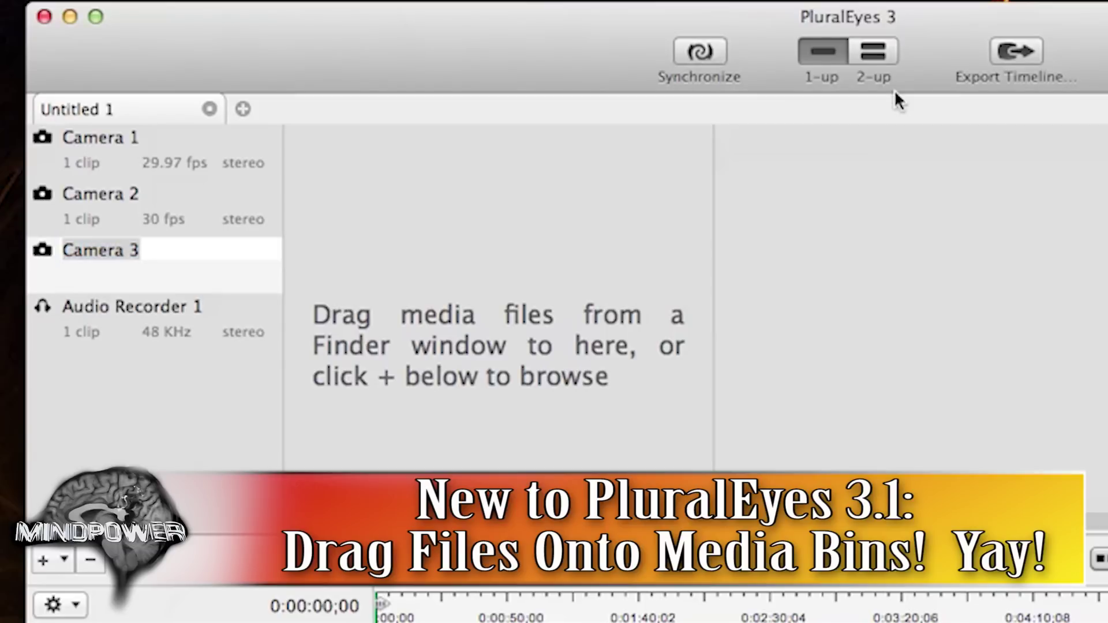
pyautogui.moveTo(895, 99); pyautogui.dragTo(430, 227)
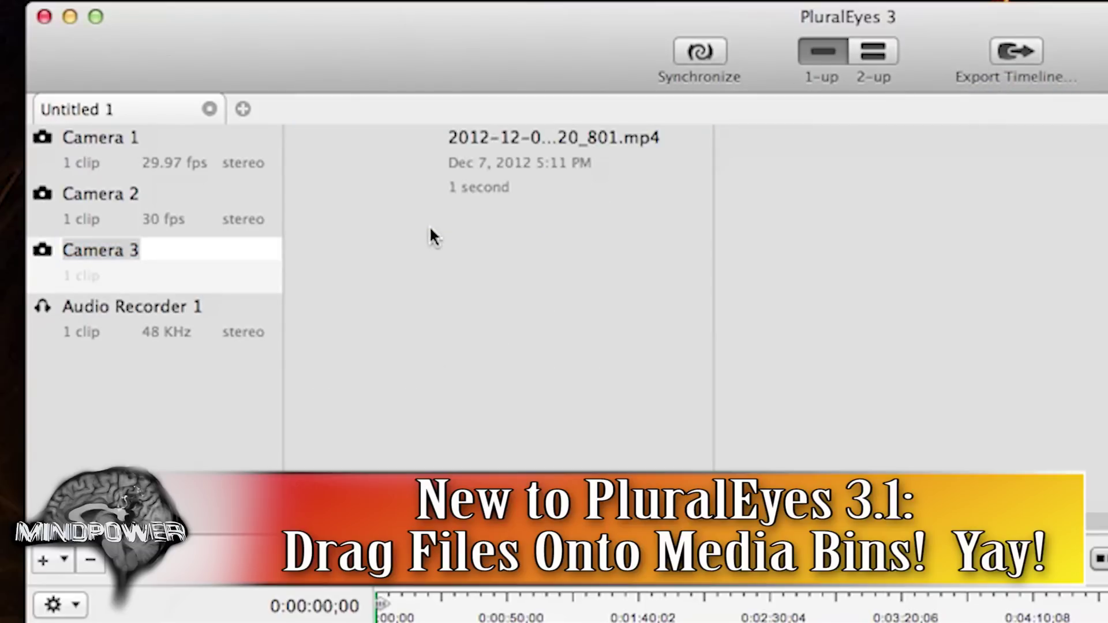
# Check each camera bin's single clip and preview the mp4 in Camera 3
pyautogui.click(150, 163)
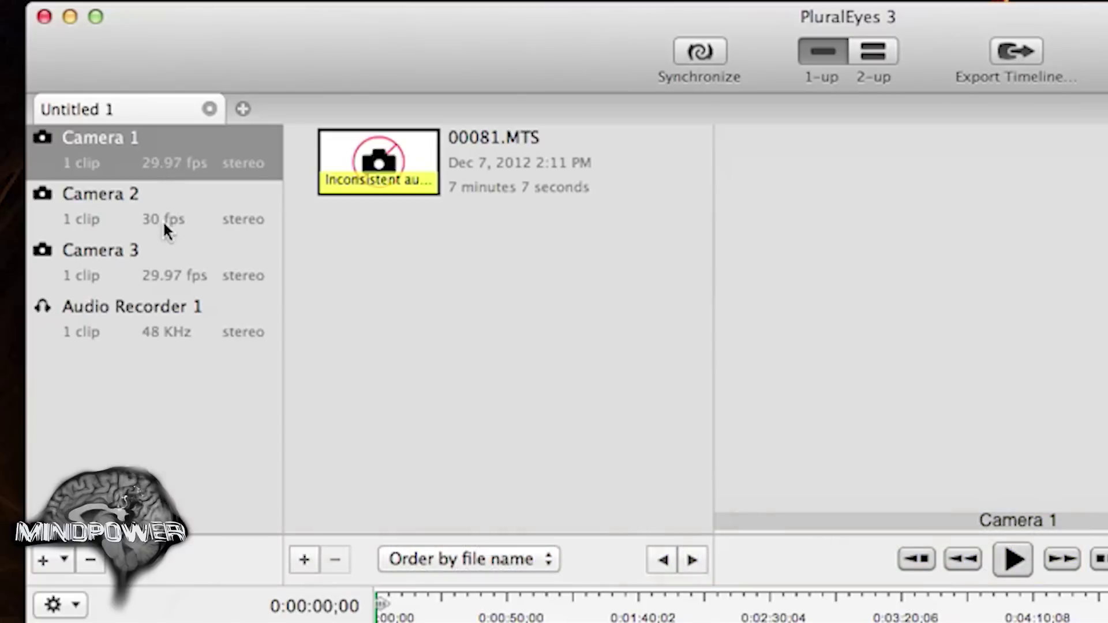
pyautogui.click(163, 223)
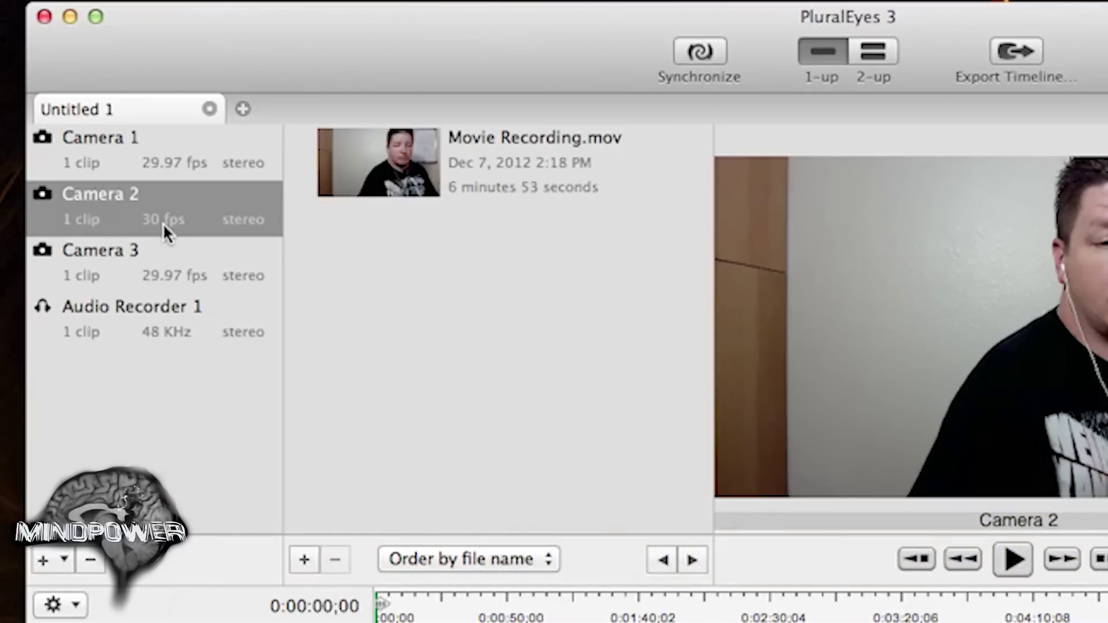
pyautogui.click(190, 278)
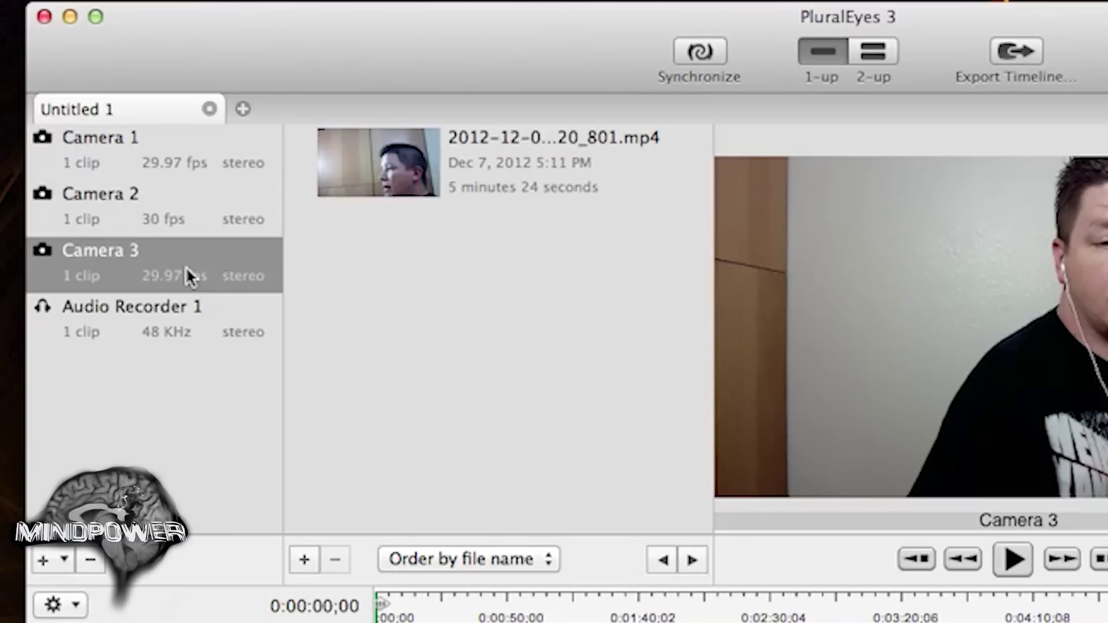
pyautogui.click(364, 172)
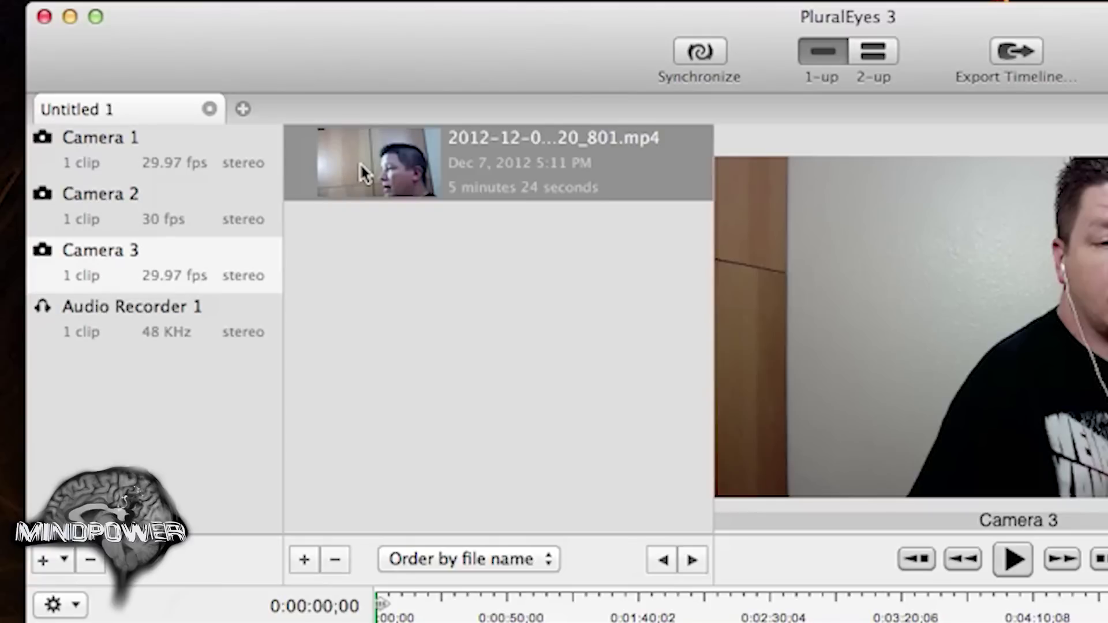
# Run Synchronize, dismiss the inconsistent-audio error, then remove and re-add 00081.MTS in Camera 1
pyautogui.click(718, 52)
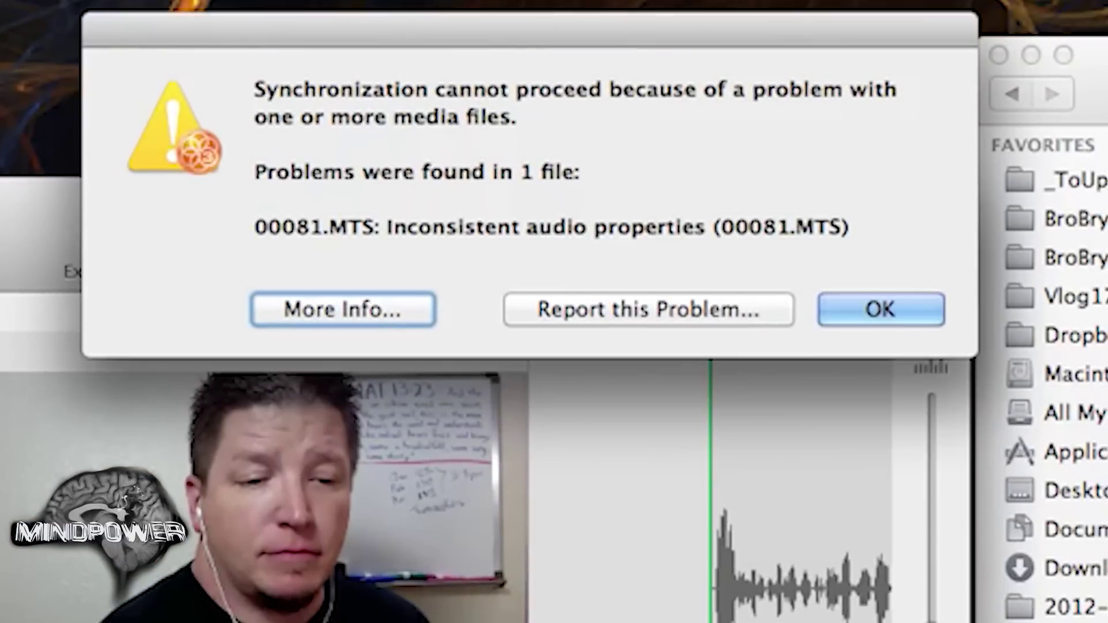
pyautogui.click(868, 310)
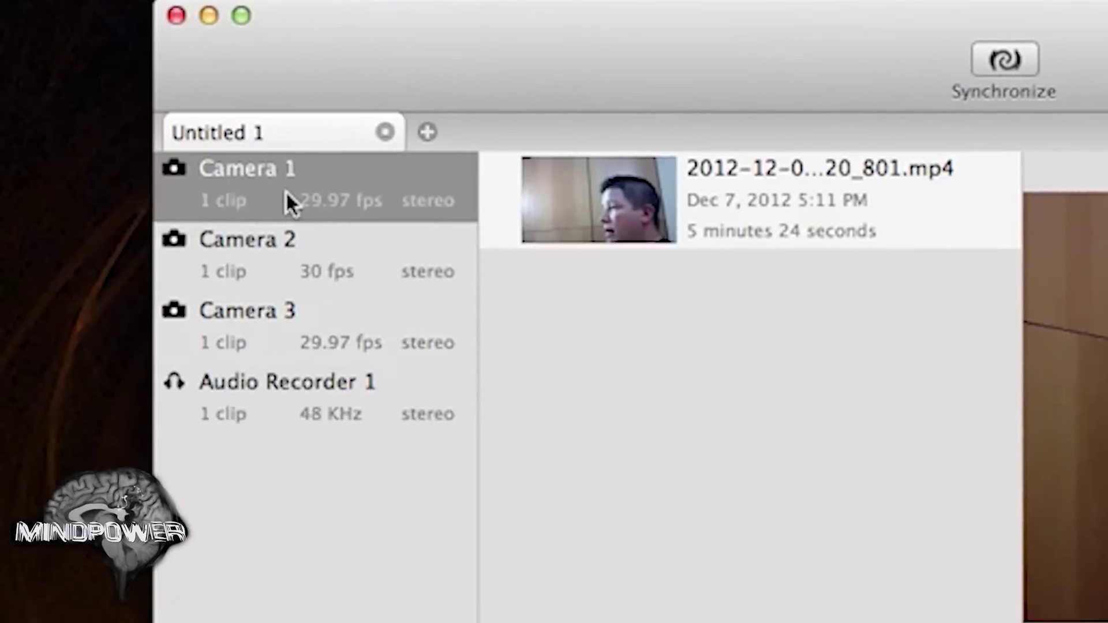
pyautogui.click(247, 240)
pyautogui.click(544, 558)
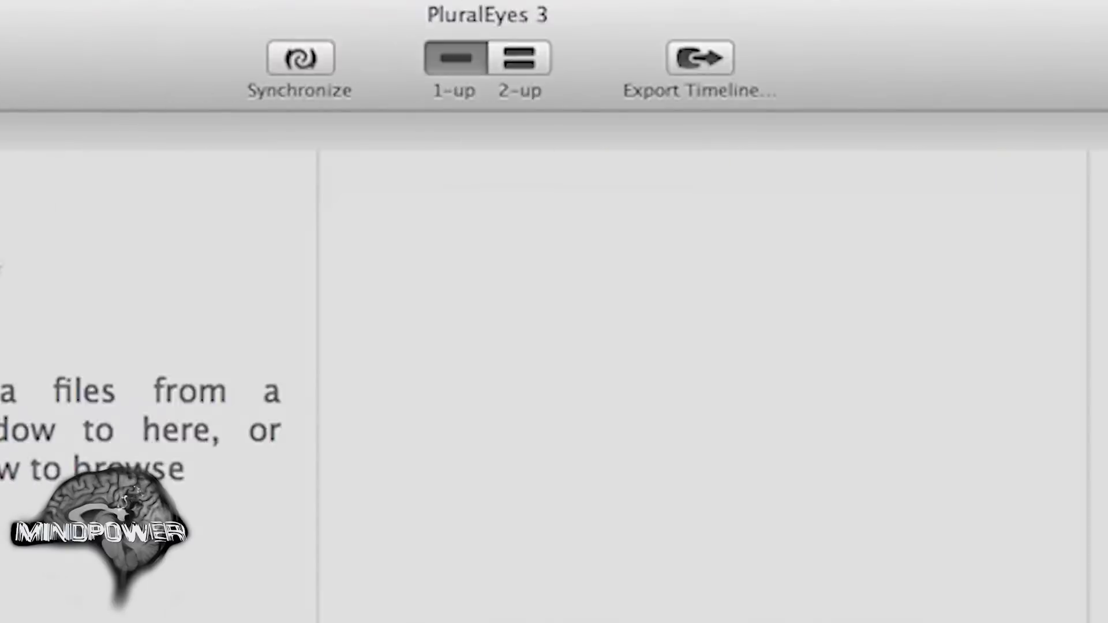
pyautogui.moveTo(150, 324); pyautogui.dragTo(0, 255)
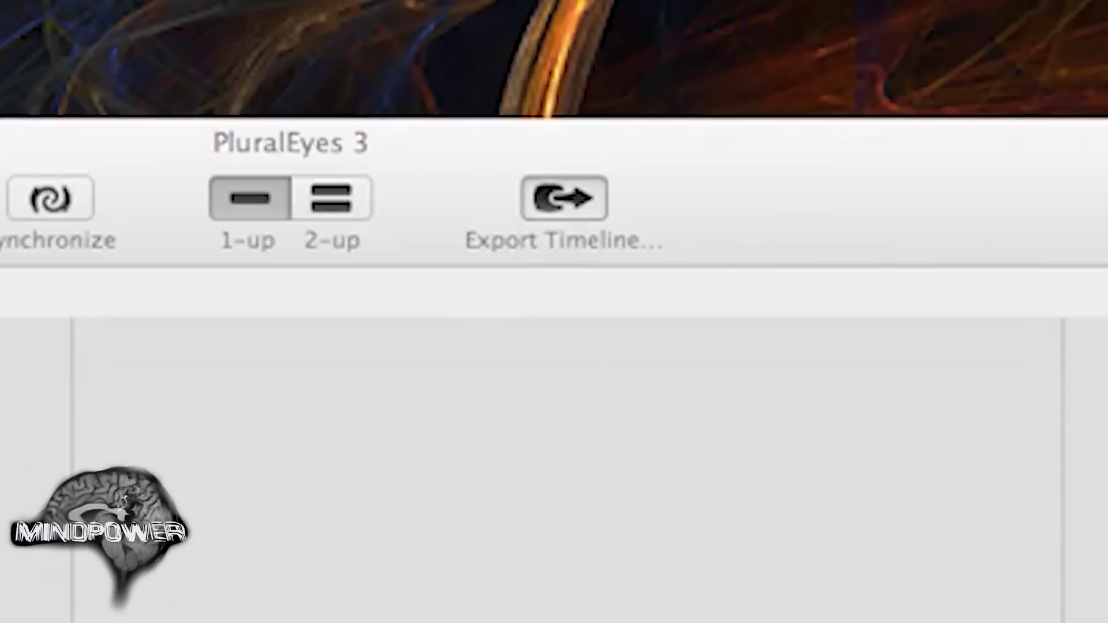
# Export the timeline for Premiere Pro as Final Cut Pro XML, leaving video file copying off
pyautogui.click(566, 199)
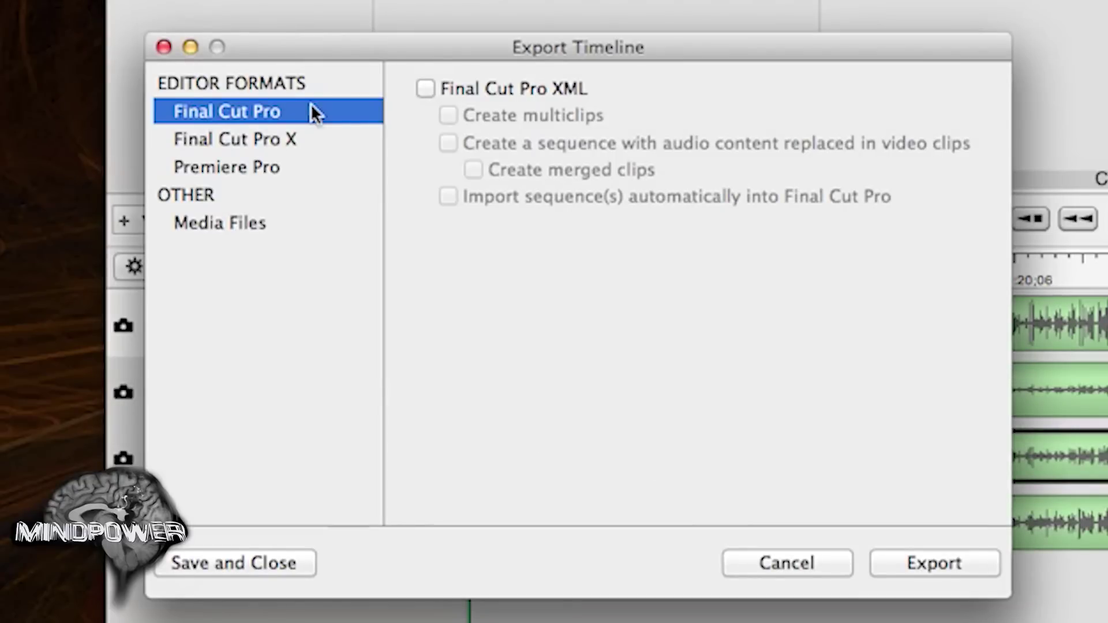
pyautogui.click(314, 141)
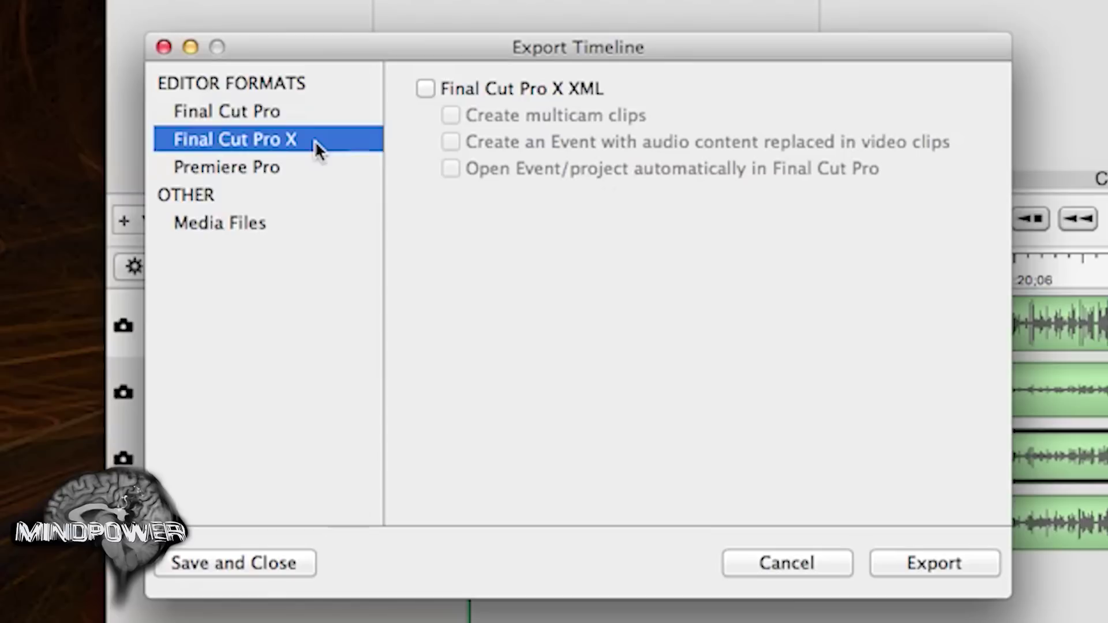
pyautogui.click(307, 167)
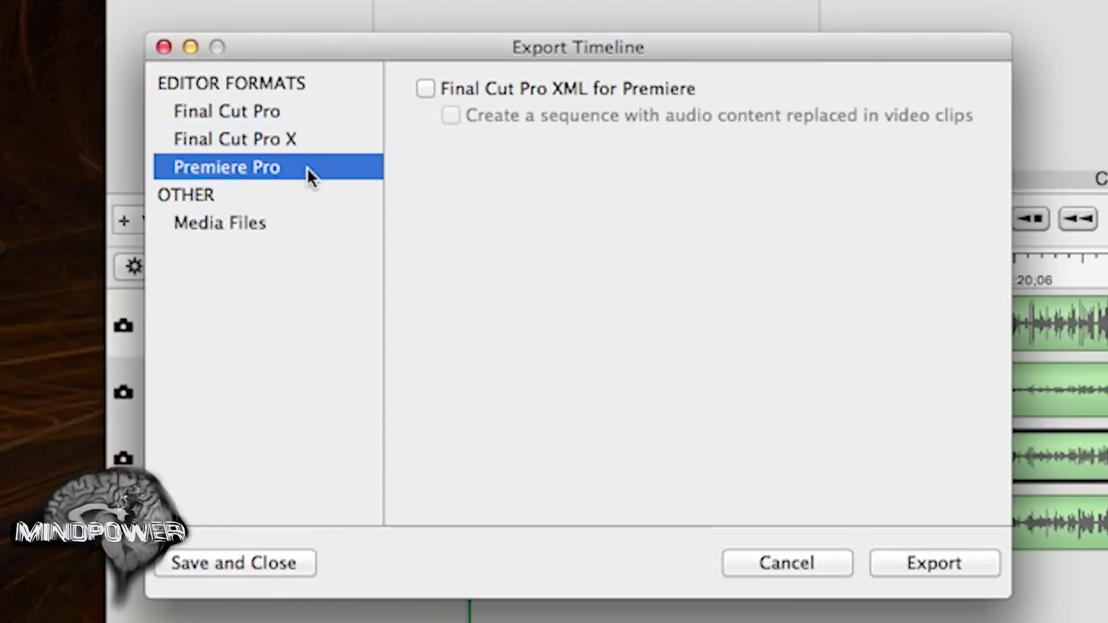
pyautogui.click(268, 223)
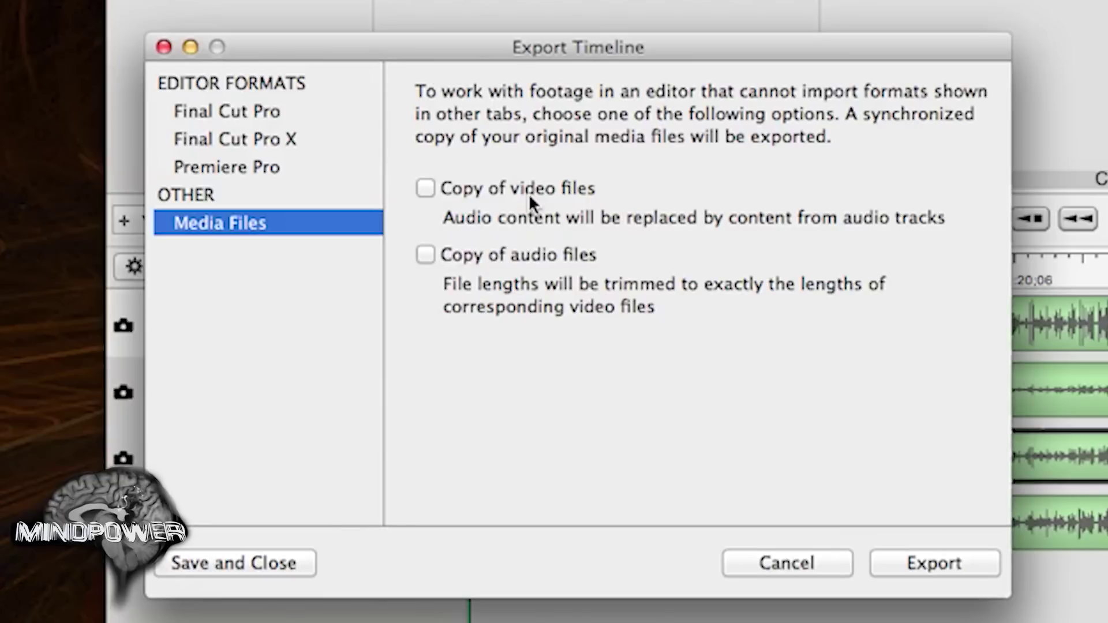
pyautogui.click(524, 190)
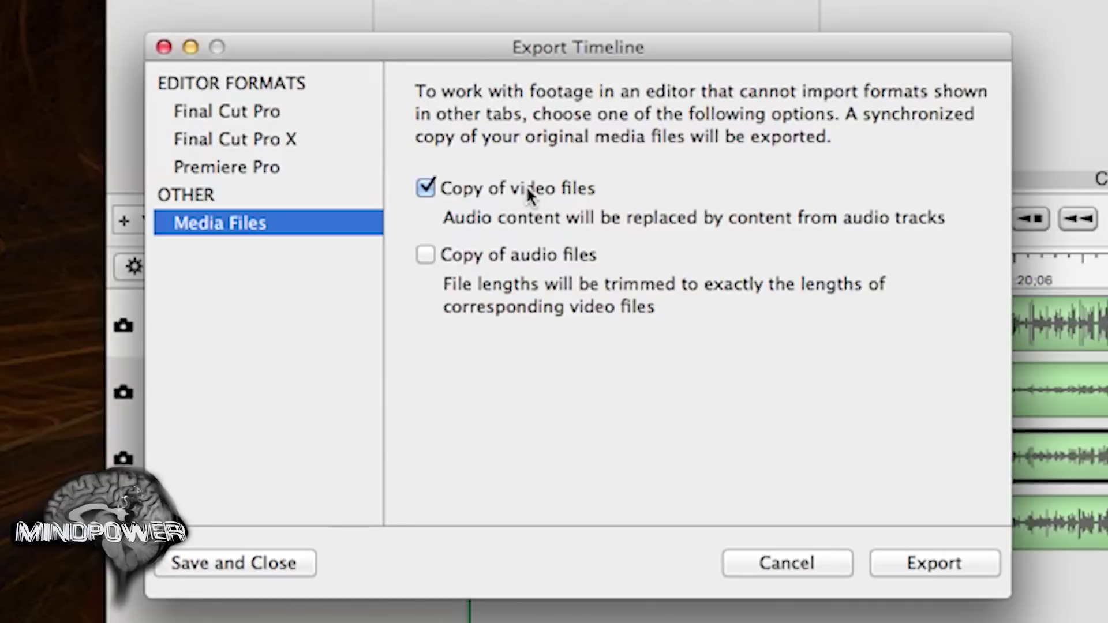
pyautogui.click(524, 189)
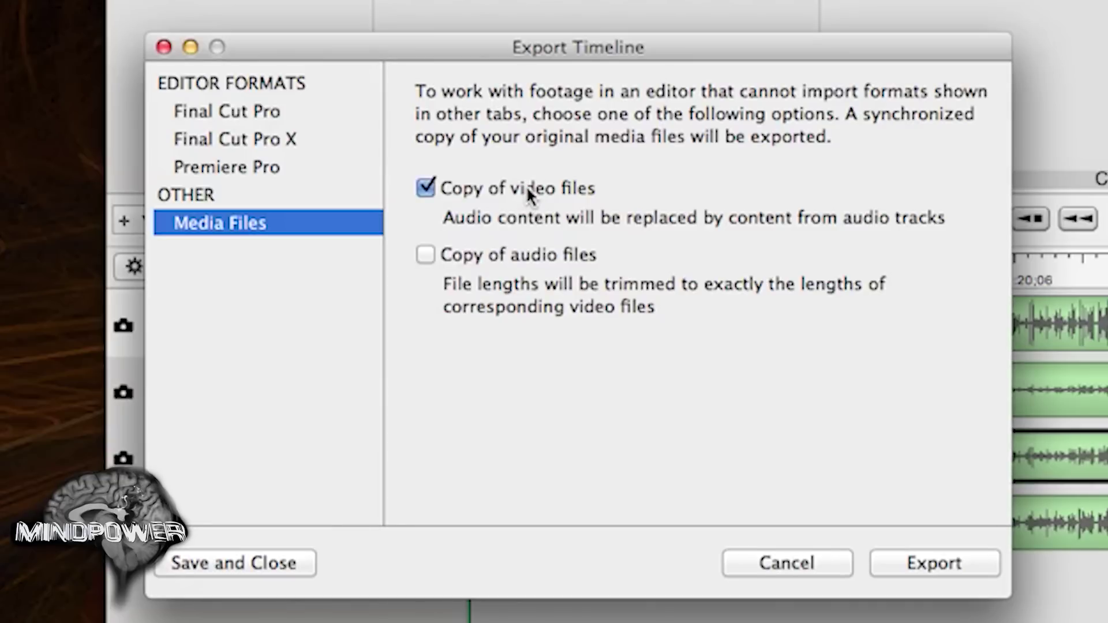
pyautogui.click(280, 169)
pyautogui.click(425, 88)
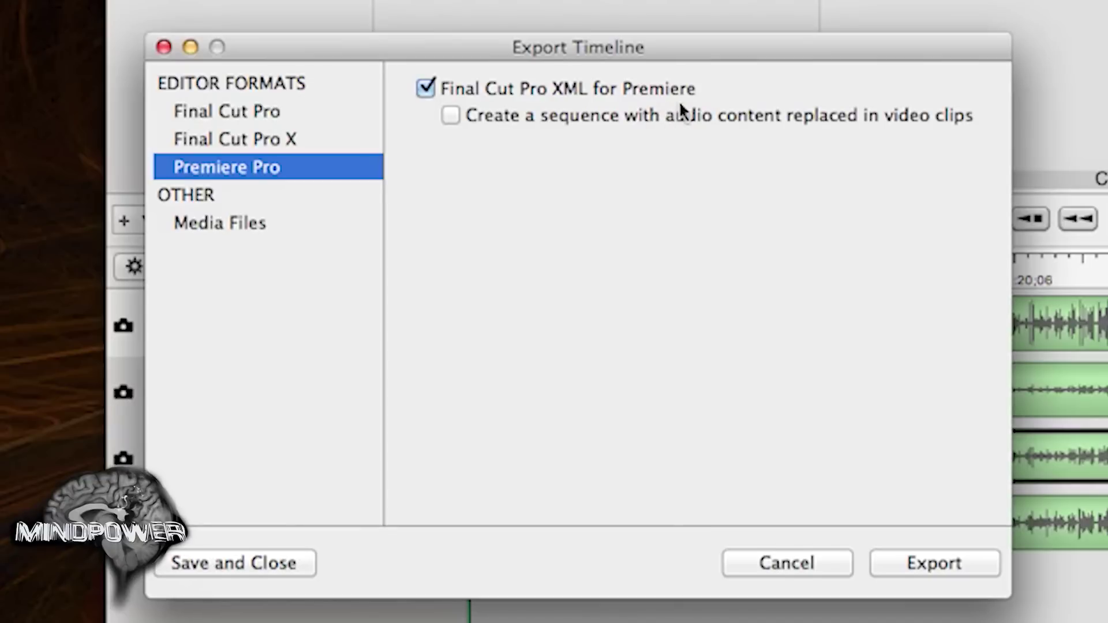
pyautogui.click(932, 570)
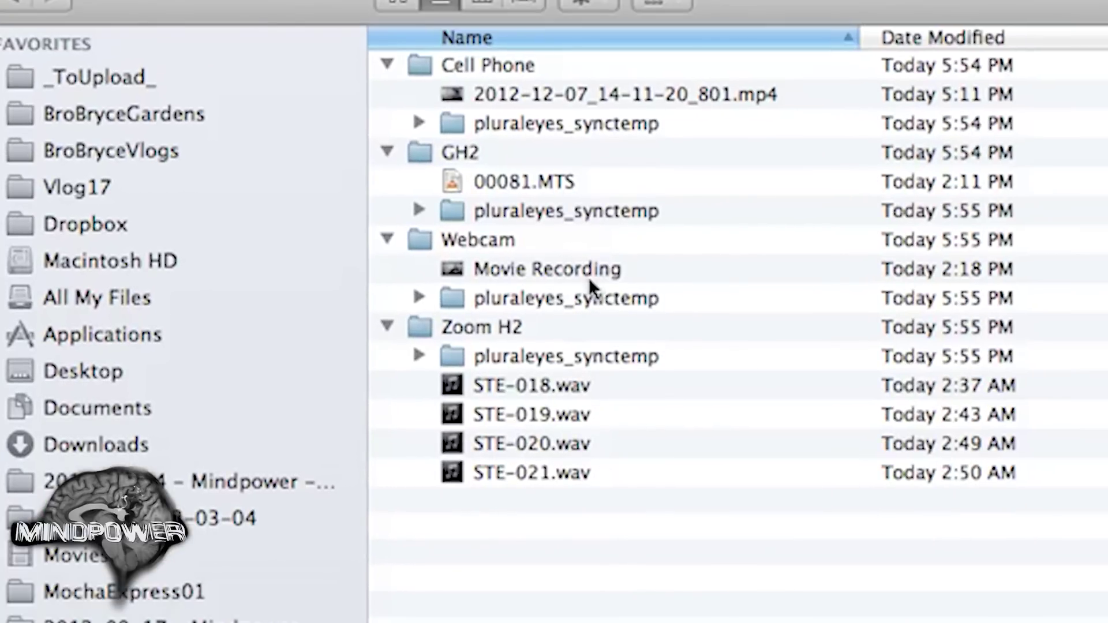
# Export the Premiere Pro XML again, then show the newest Untitled 1_FCP_Premiere.xml in Finder
pyautogui.click(583, 124)
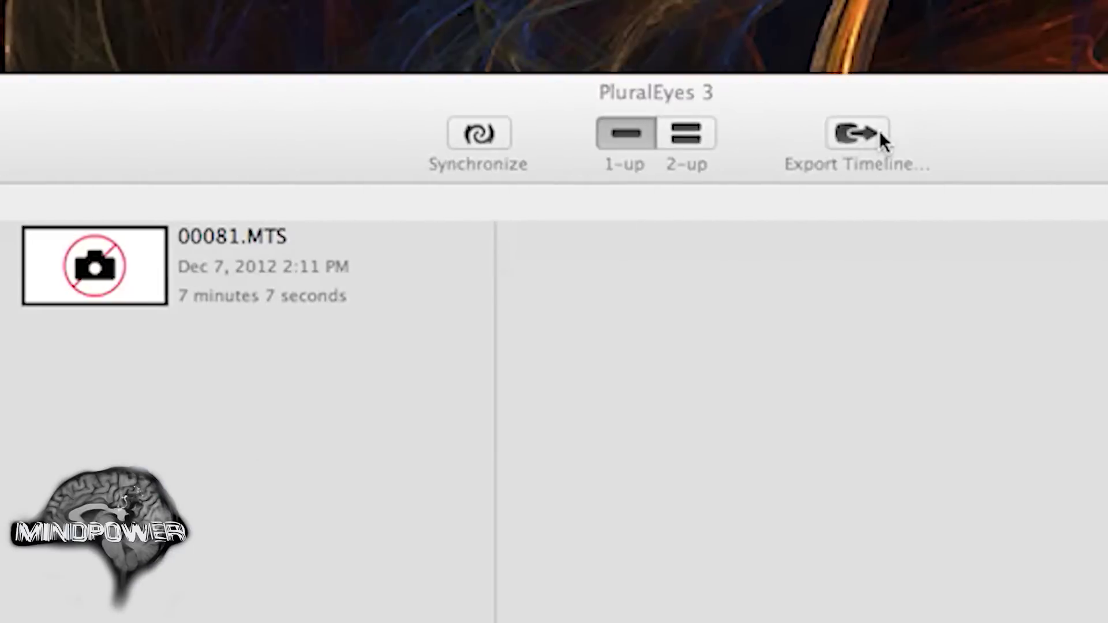
pyautogui.click(866, 133)
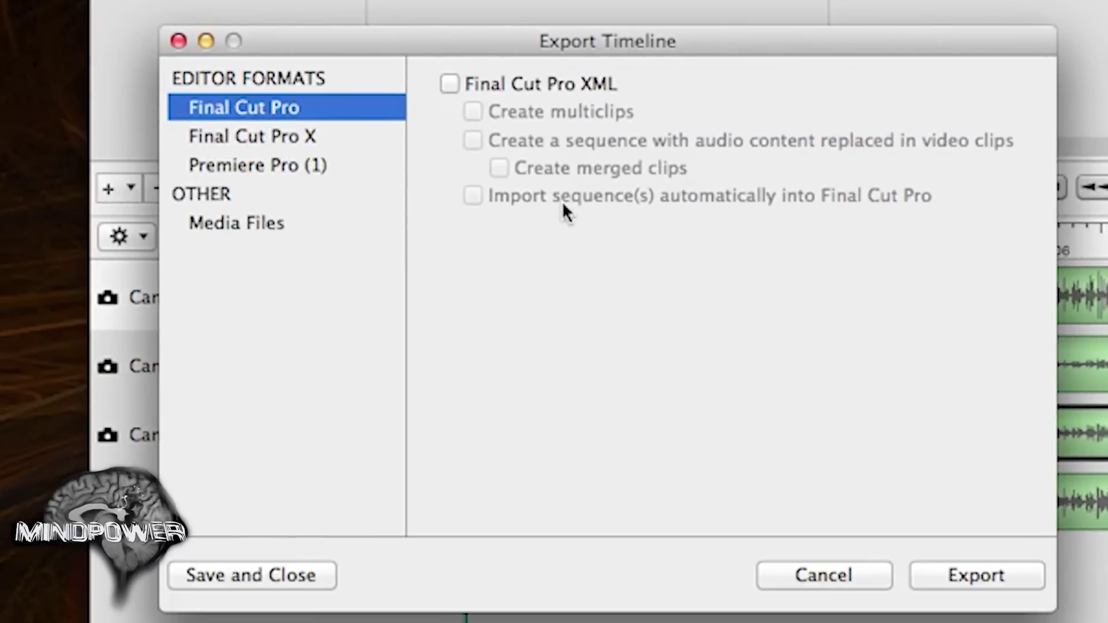
pyautogui.press('Down')
pyautogui.press('Down')
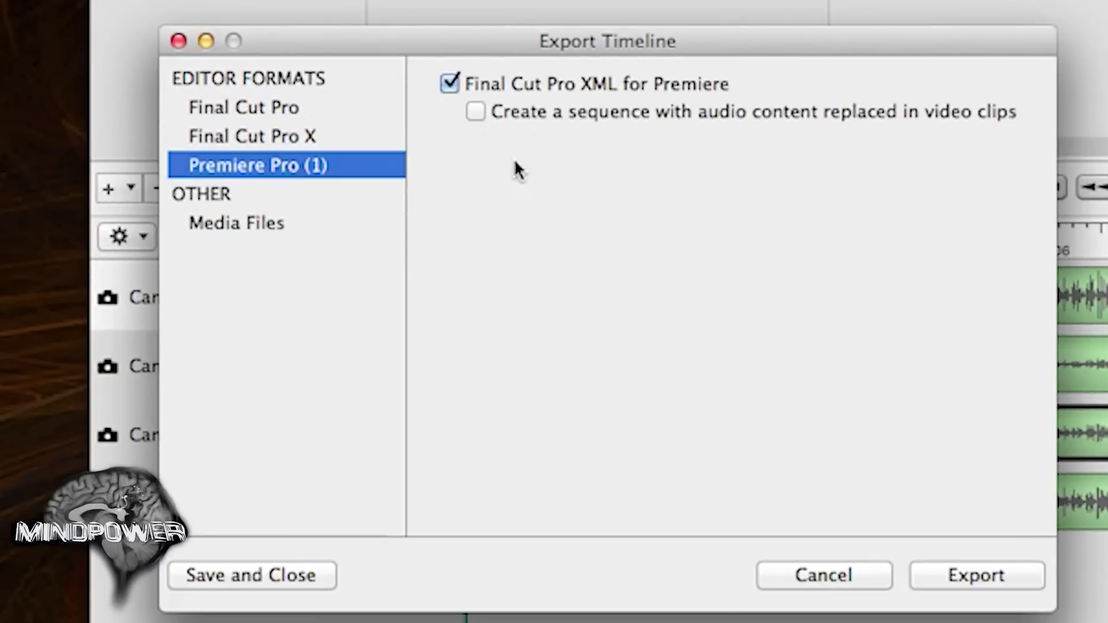
pyautogui.click(986, 576)
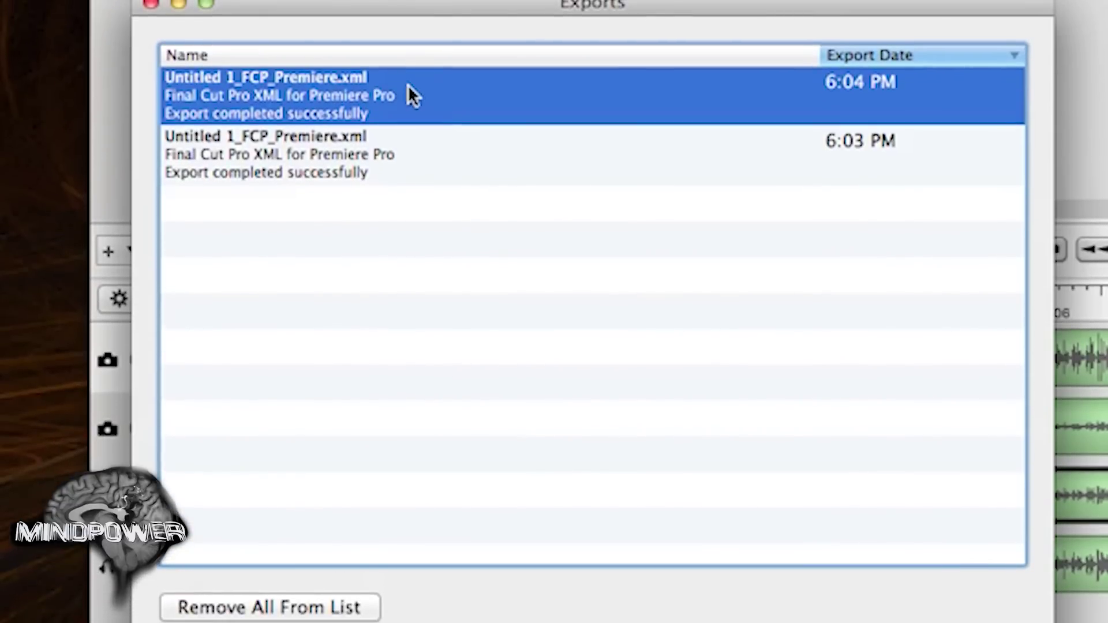
pyautogui.rightClick(407, 95)
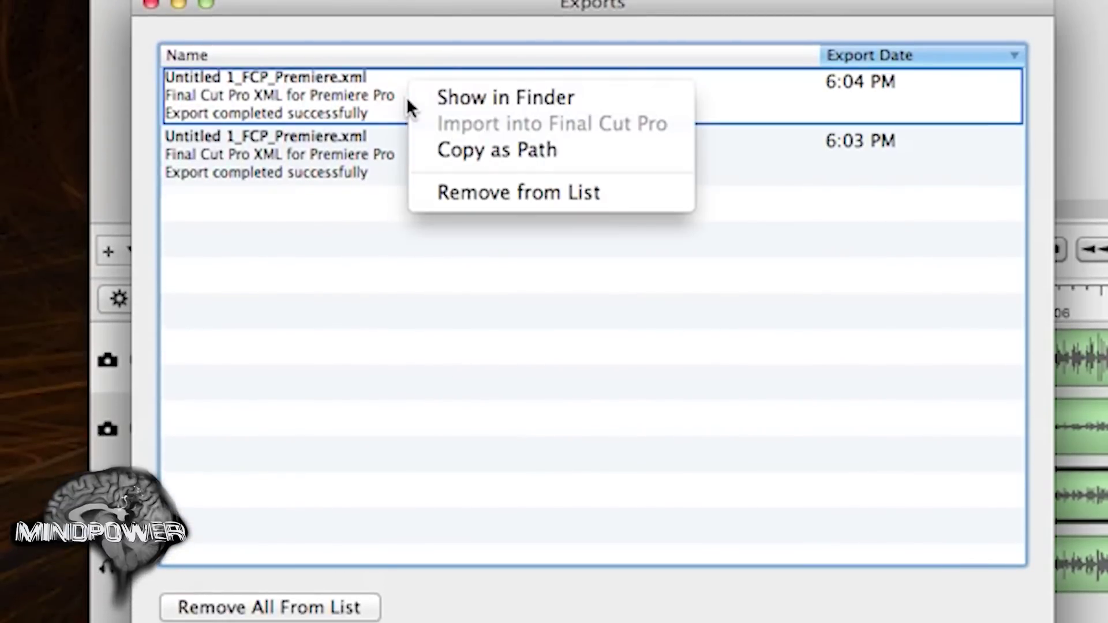
pyautogui.click(440, 100)
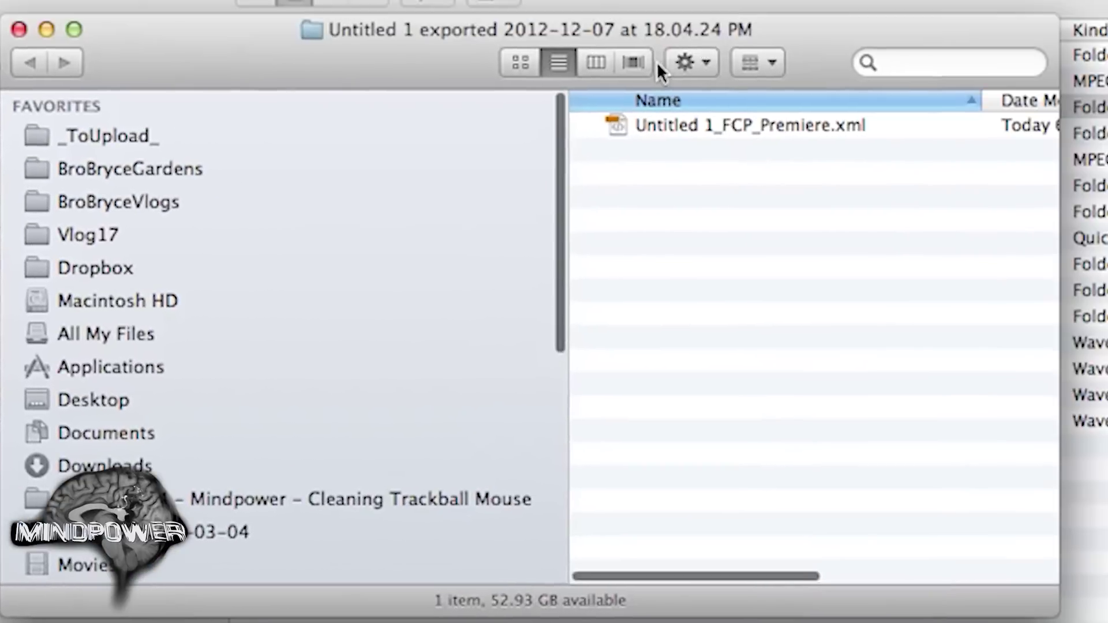
# Switch Finder to column view and browse Documents, past My Videos, to the PluralEyes folder
pyautogui.click(603, 60)
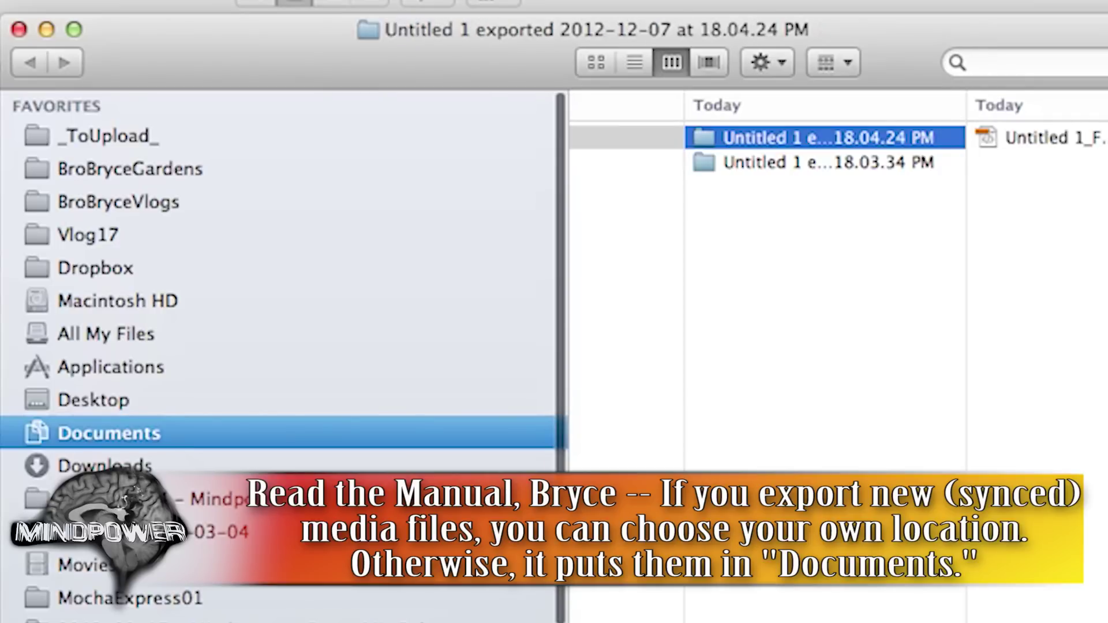
pyautogui.click(293, 434)
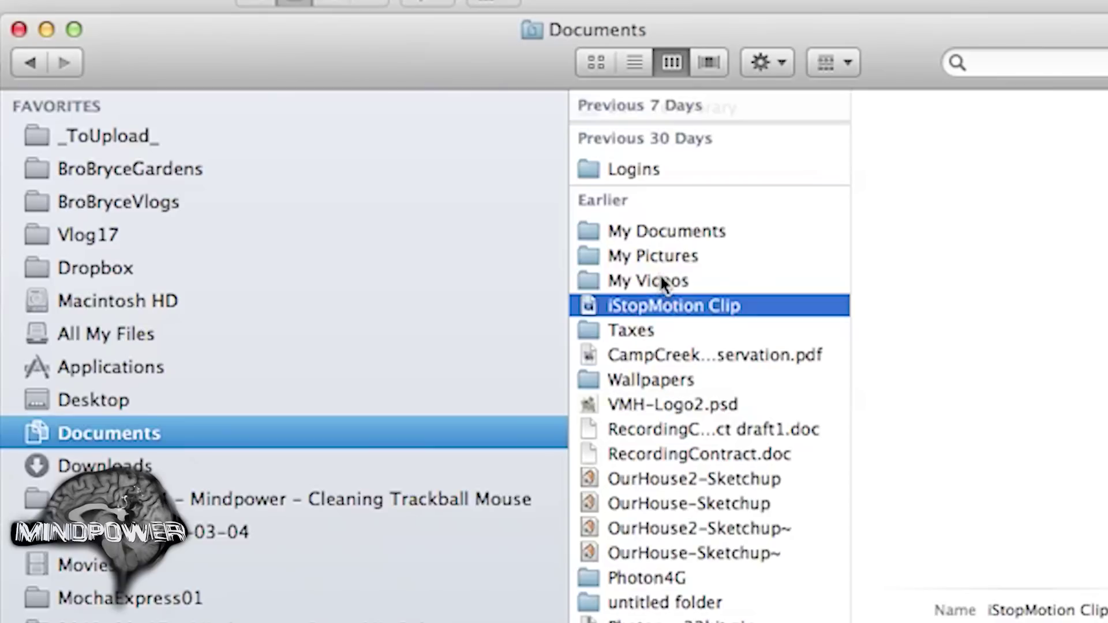
pyautogui.click(661, 281)
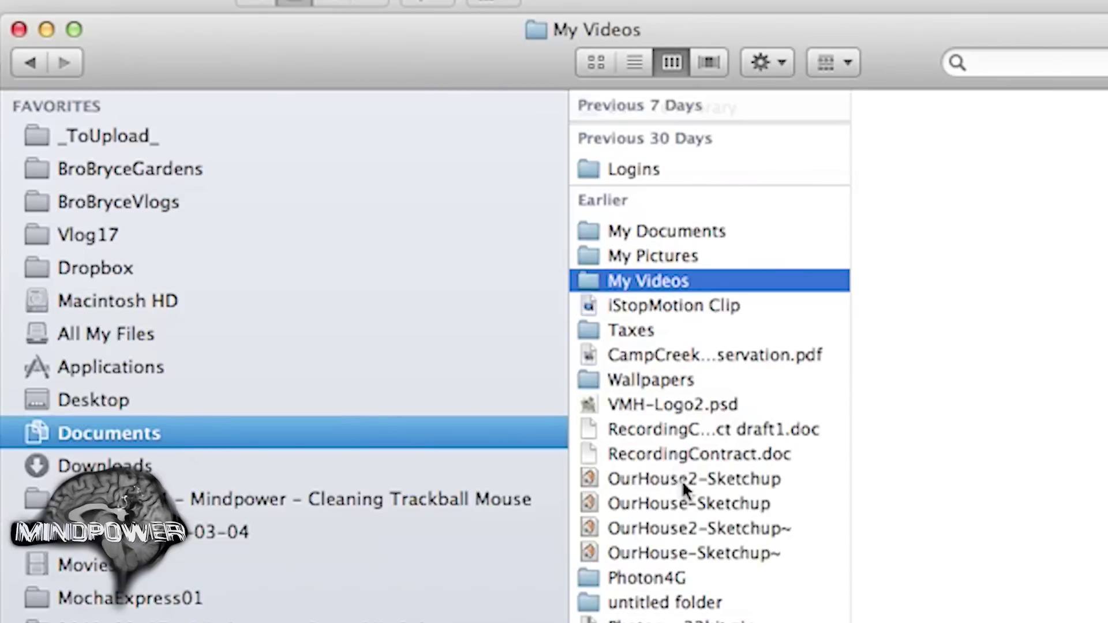
pyautogui.scroll(-3, 684, 490)
pyautogui.scroll(-5, 684, 490)
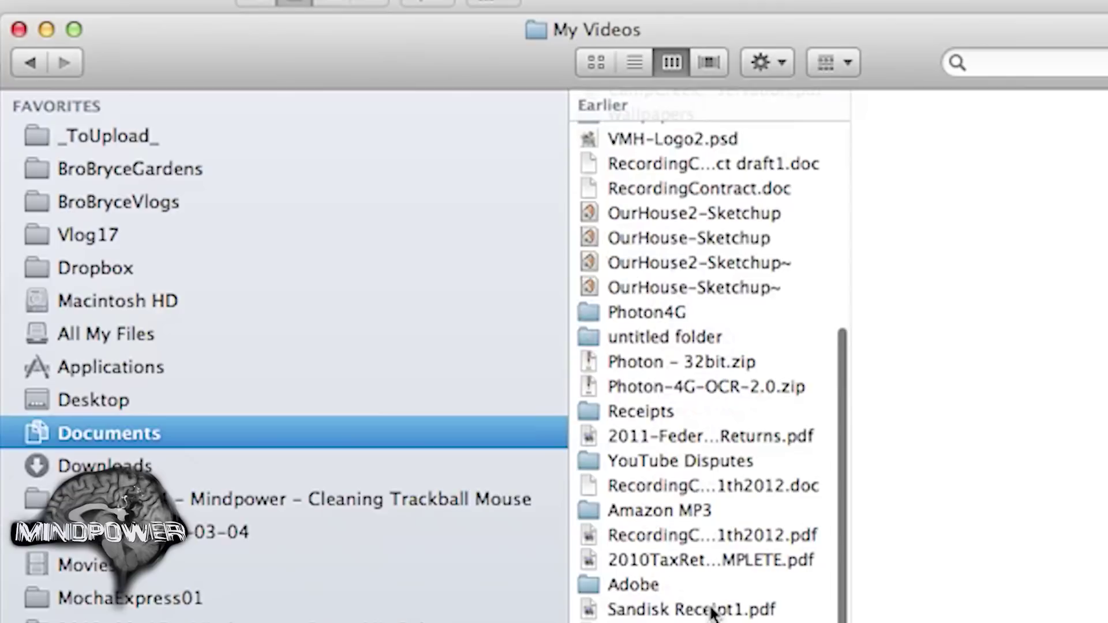
pyautogui.scroll(10, 732, 522)
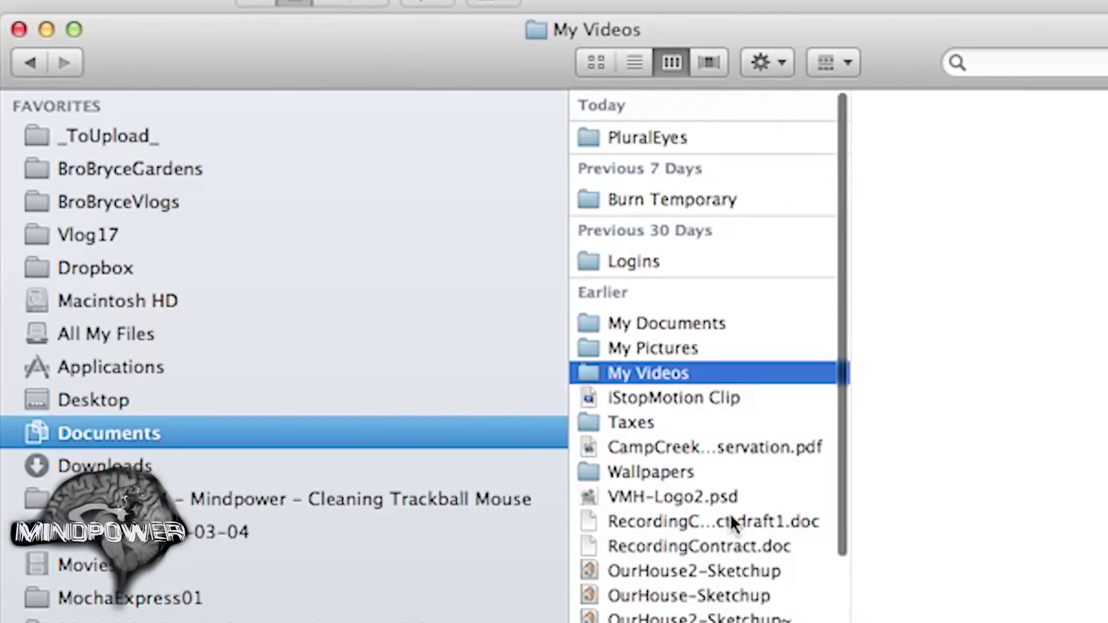
pyautogui.click(652, 146)
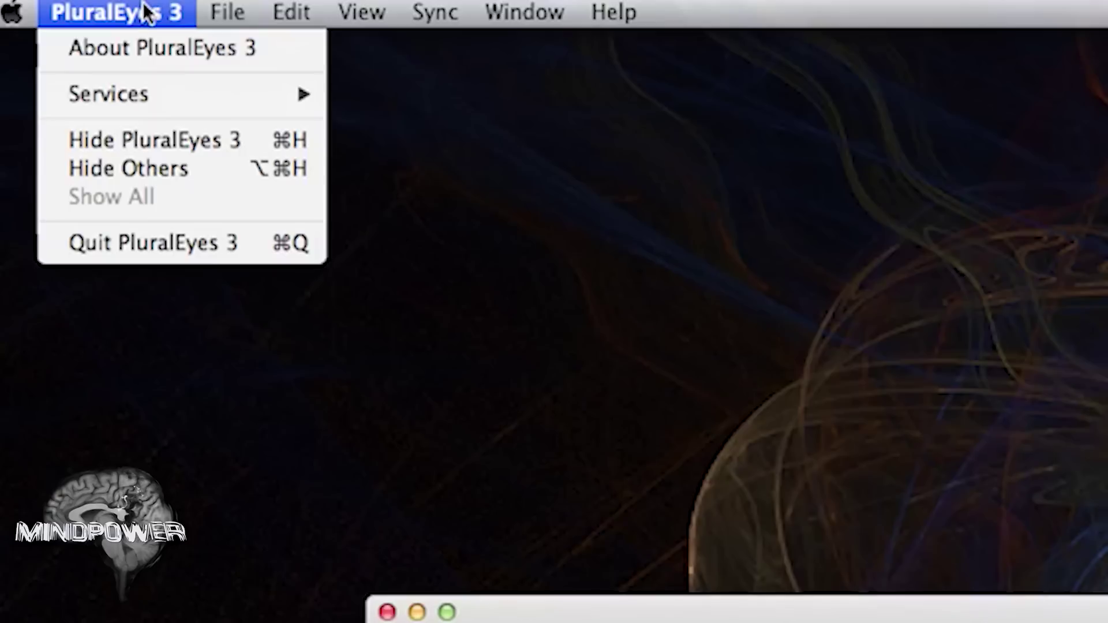
pyautogui.click(145, 5)
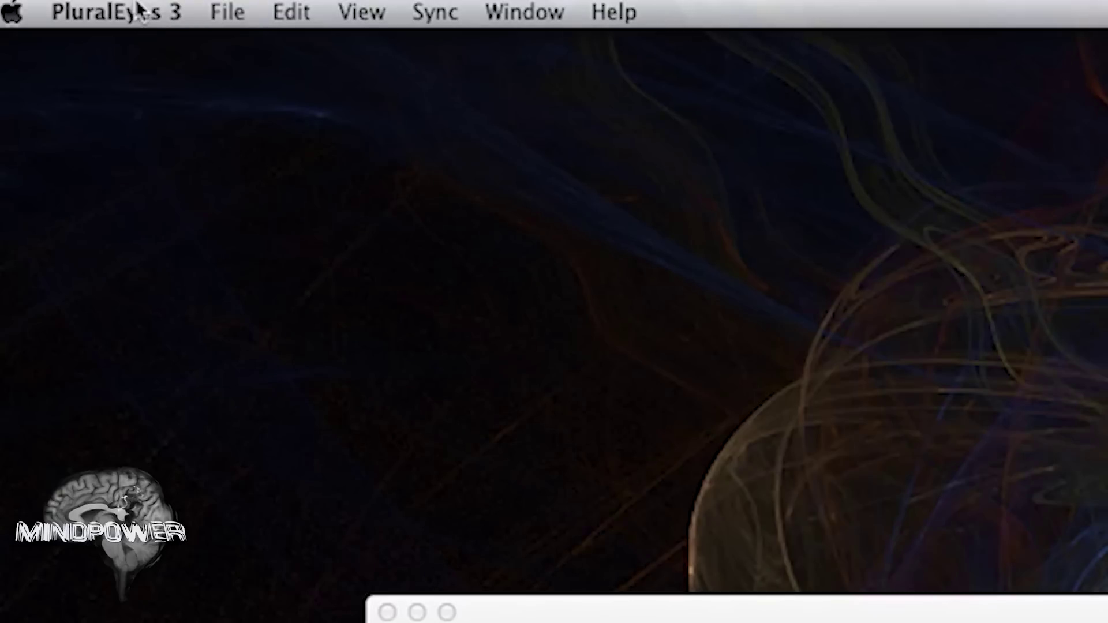
pyautogui.click(139, 11)
pyautogui.moveTo(215, 12)
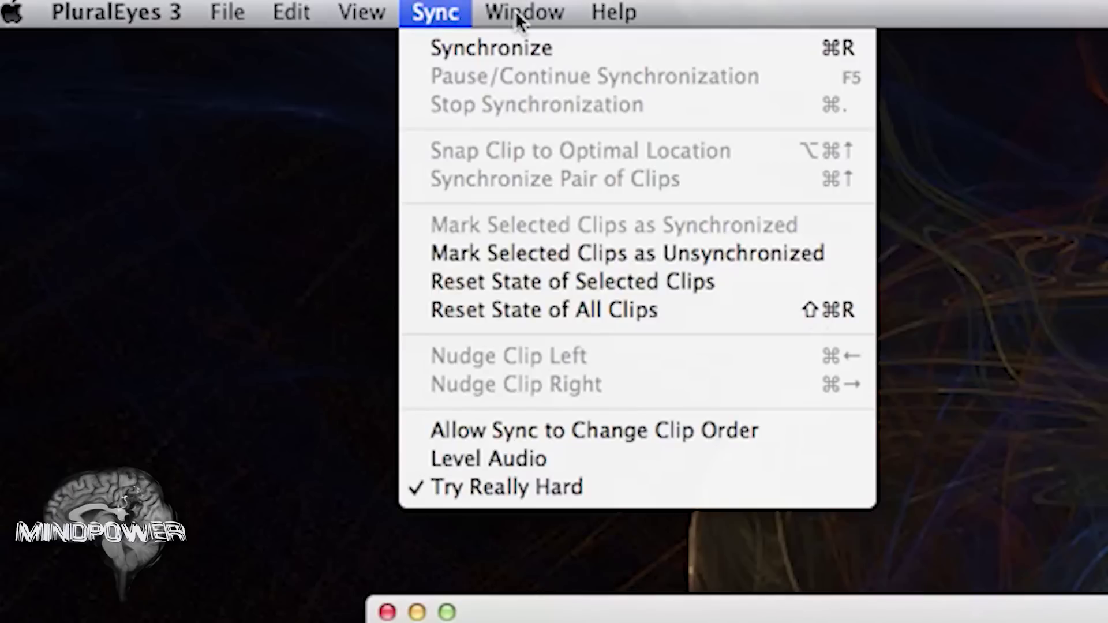
pyautogui.click(554, 214)
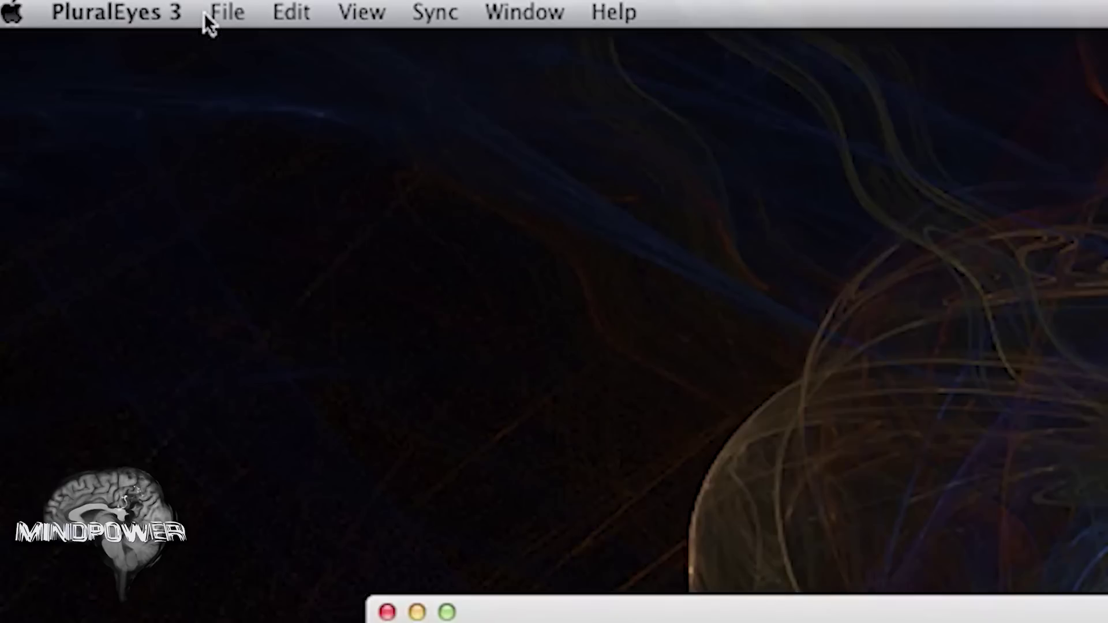
pyautogui.click(151, 17)
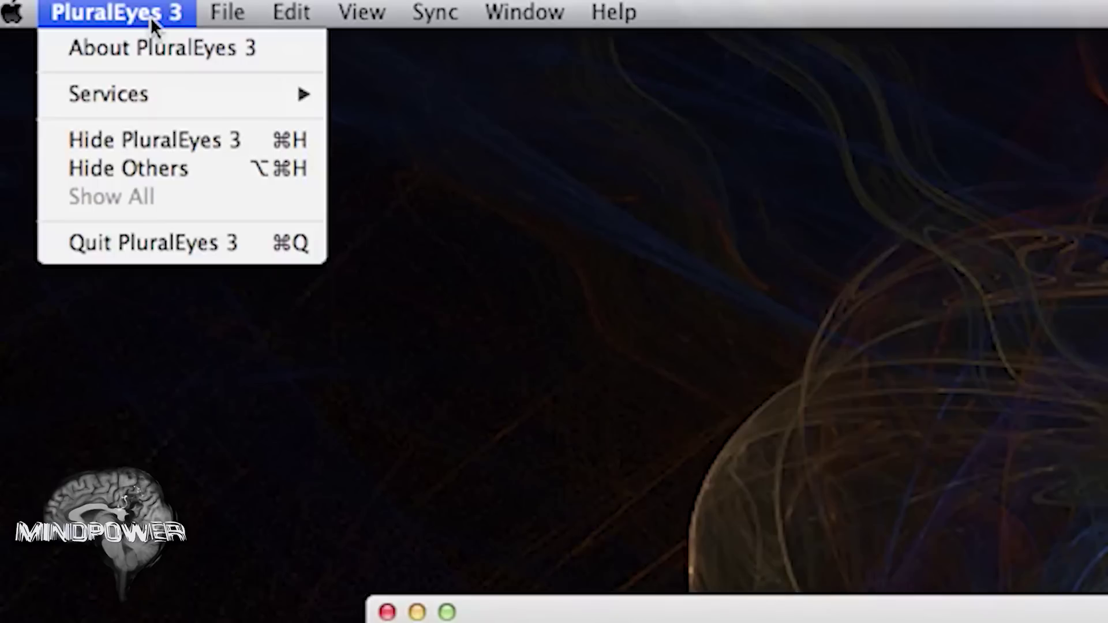
pyautogui.moveTo(351, 19)
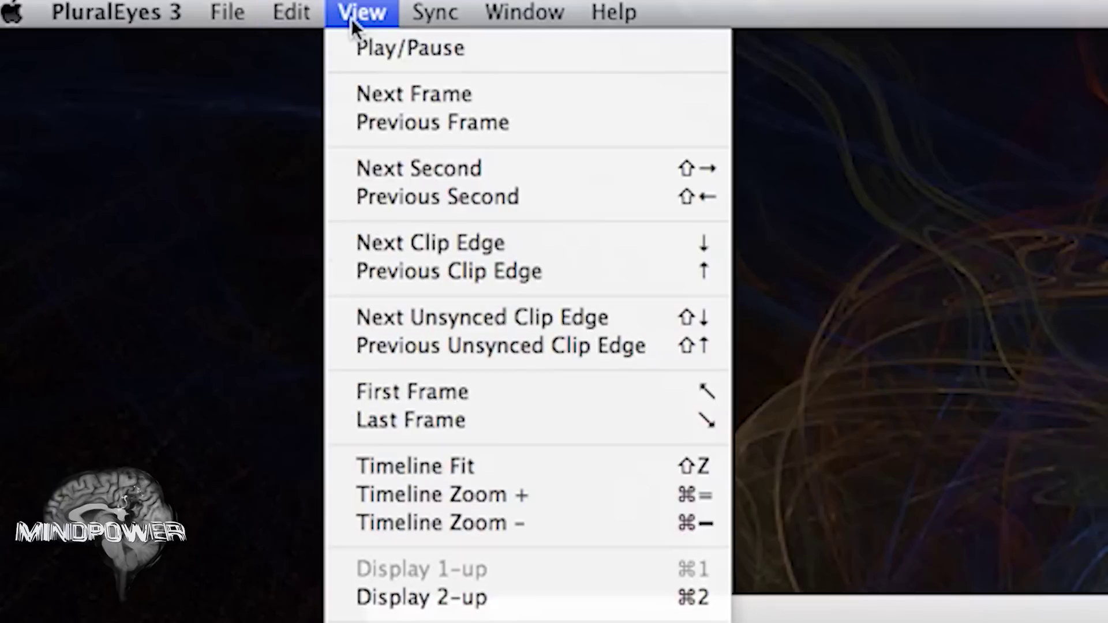
pyautogui.moveTo(448, 26)
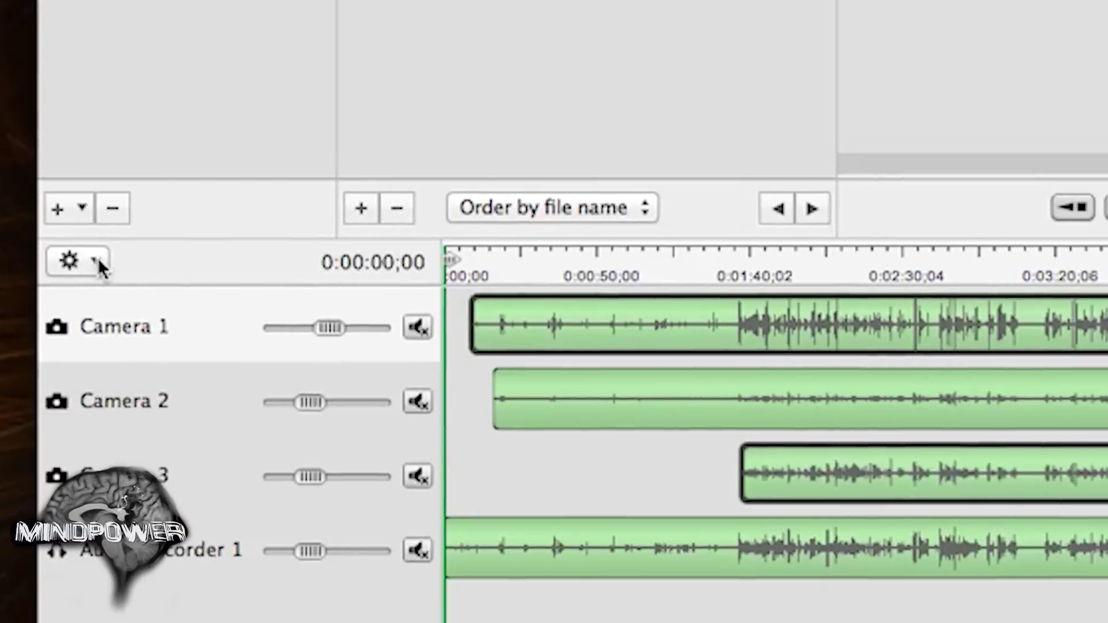
pyautogui.click(97, 263)
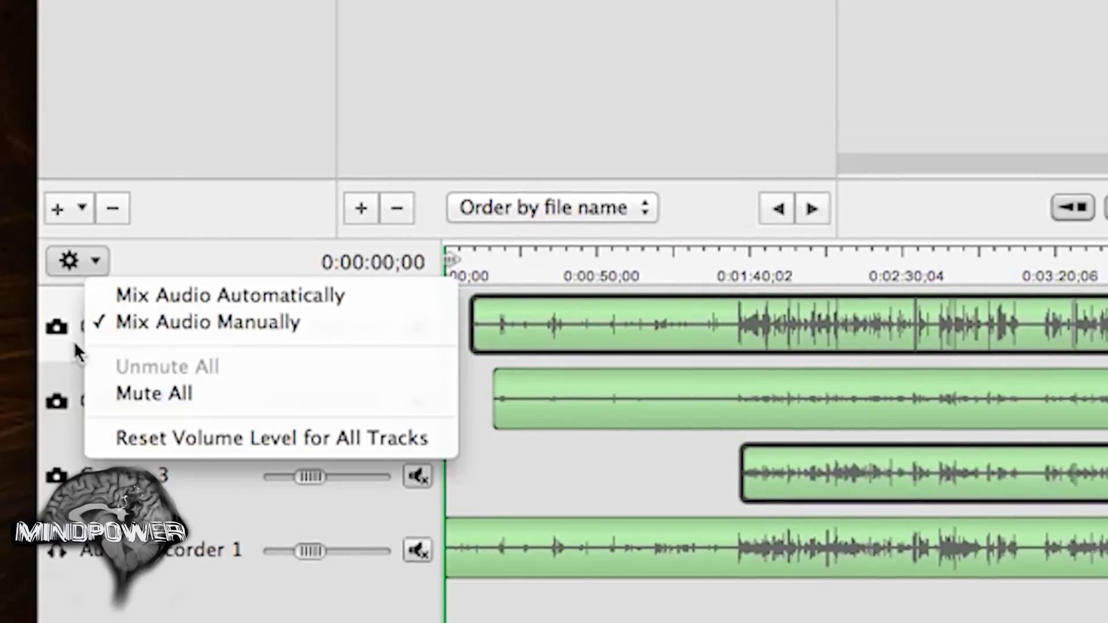
pyautogui.press('Escape')
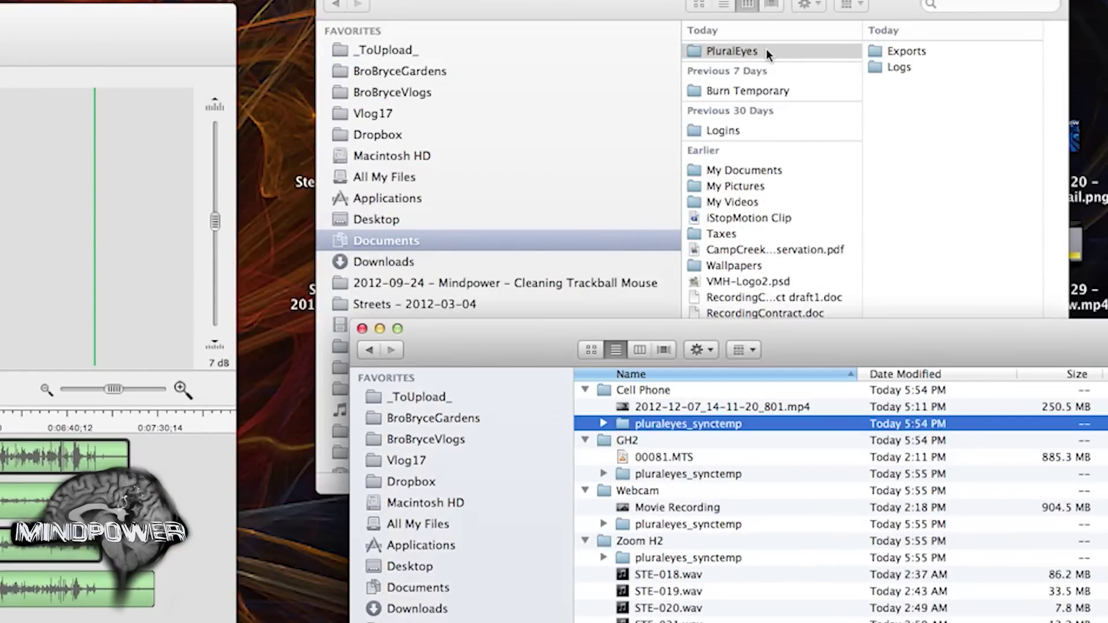
# Move the 18.03.34 PM Untitled 1 export folder from PluralEyes > Exports into Footage, then close Exports
pyautogui.click(766, 49)
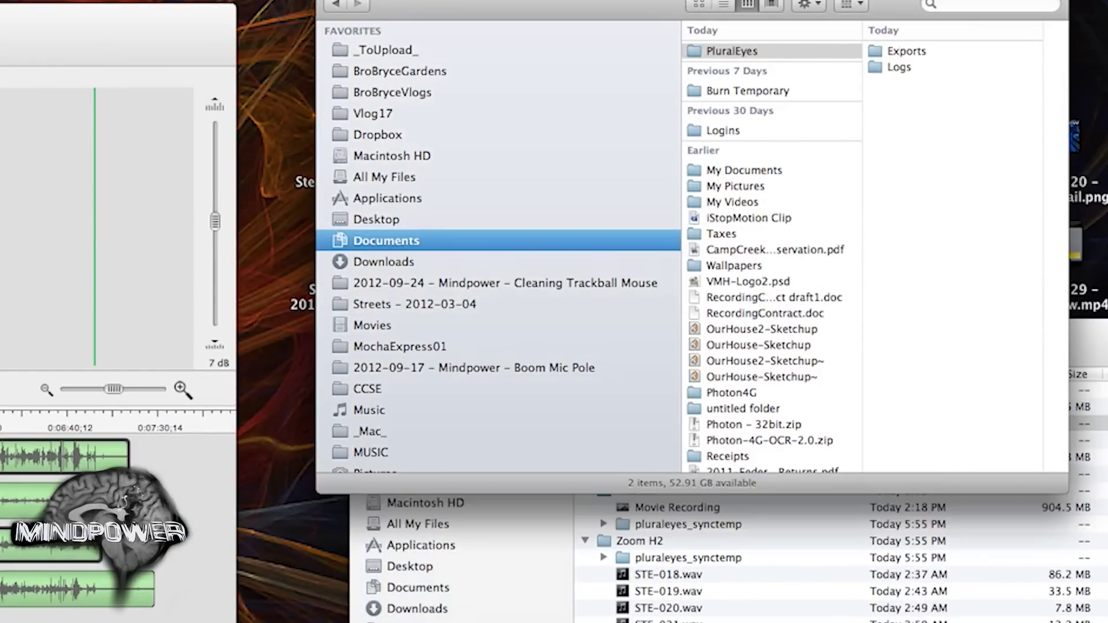
pyautogui.click(906, 50)
pyautogui.moveTo(577, 483); pyautogui.dragTo(84, 452)
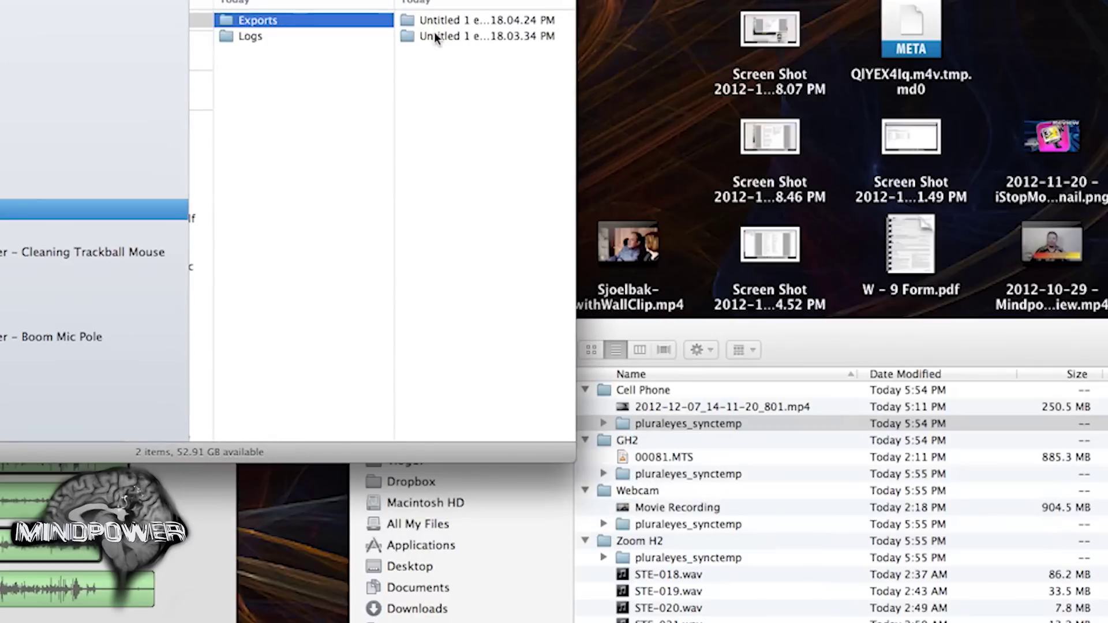
pyautogui.moveTo(428, 34); pyautogui.dragTo(1107, 505)
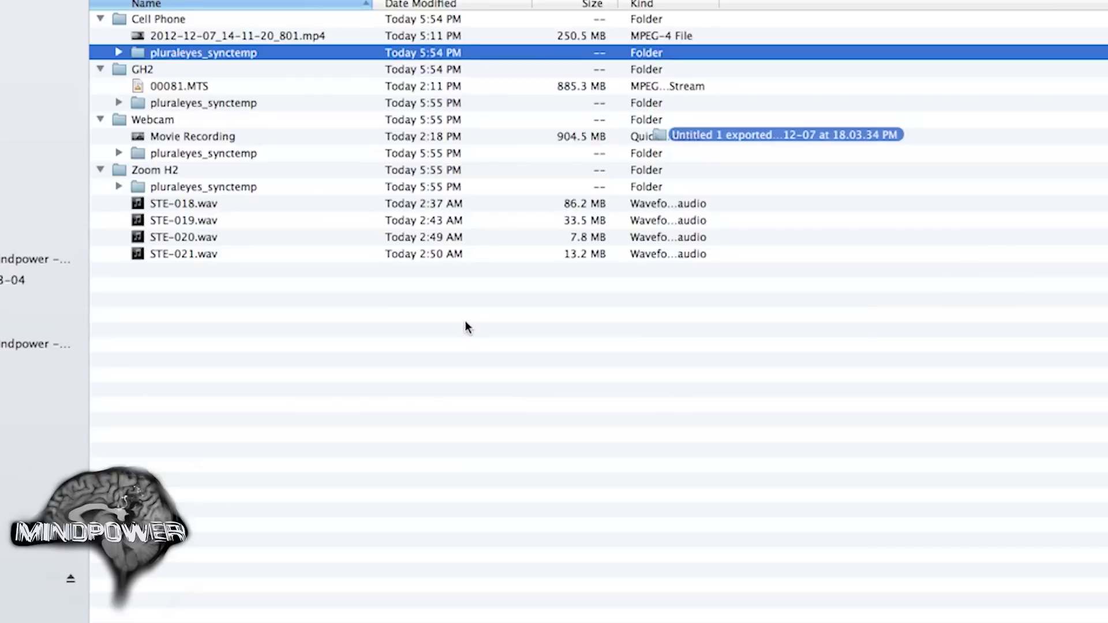
pyautogui.moveTo(466, 323); pyautogui.dragTo(465, 324)
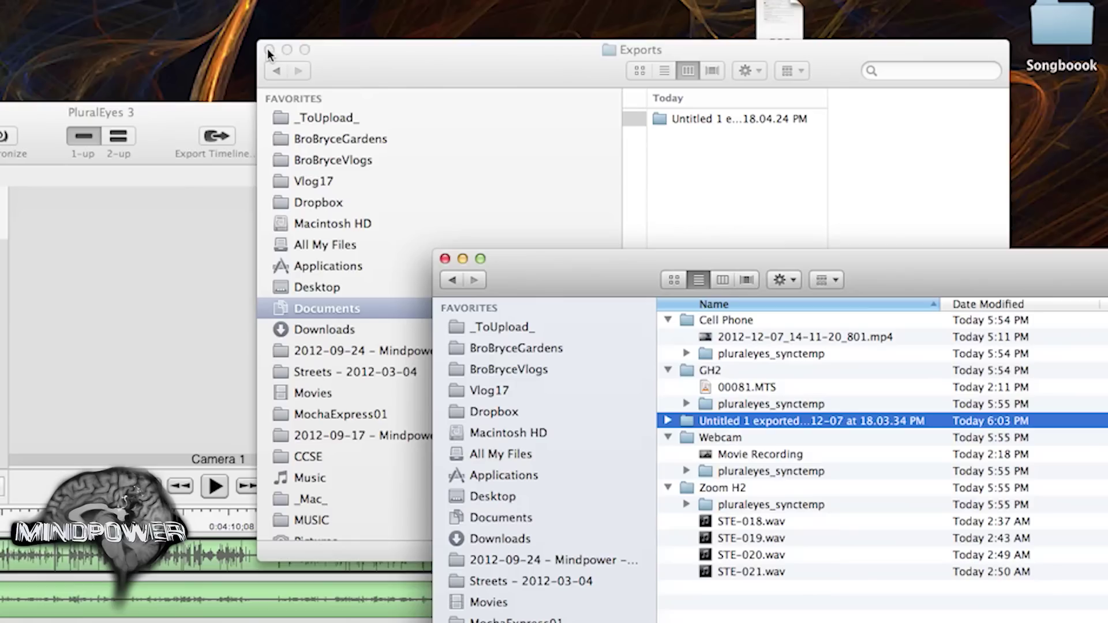
pyautogui.click(268, 50)
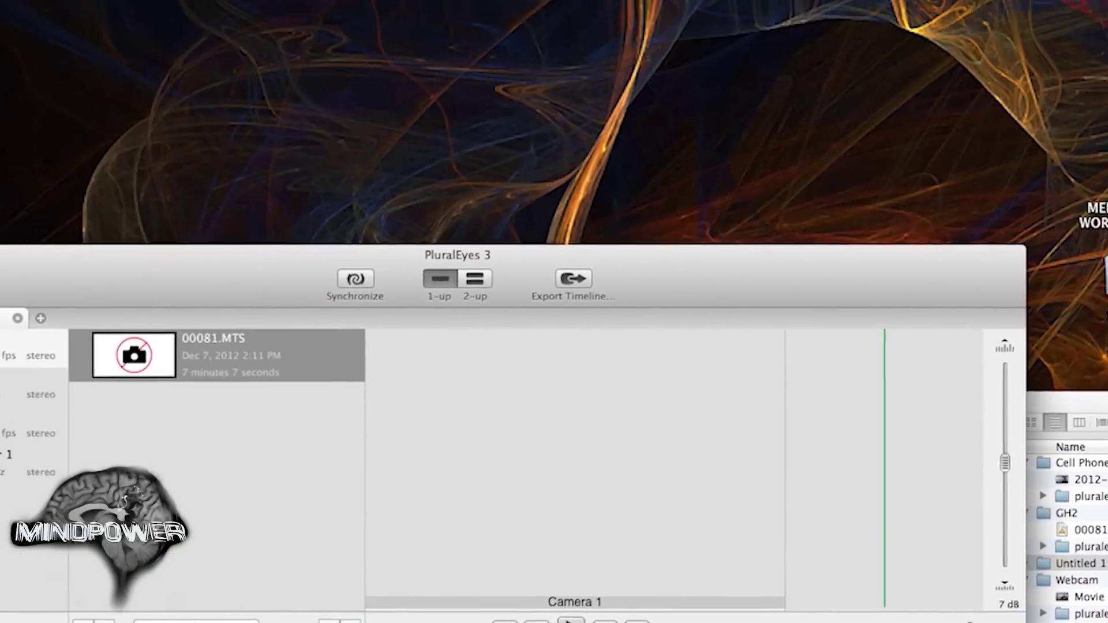
# Save the PluralEyes project as 'Pluraleyes Demo & Review Sync' under Movies > FootageVault > 2012-12-10
pyautogui.click(109, 17)
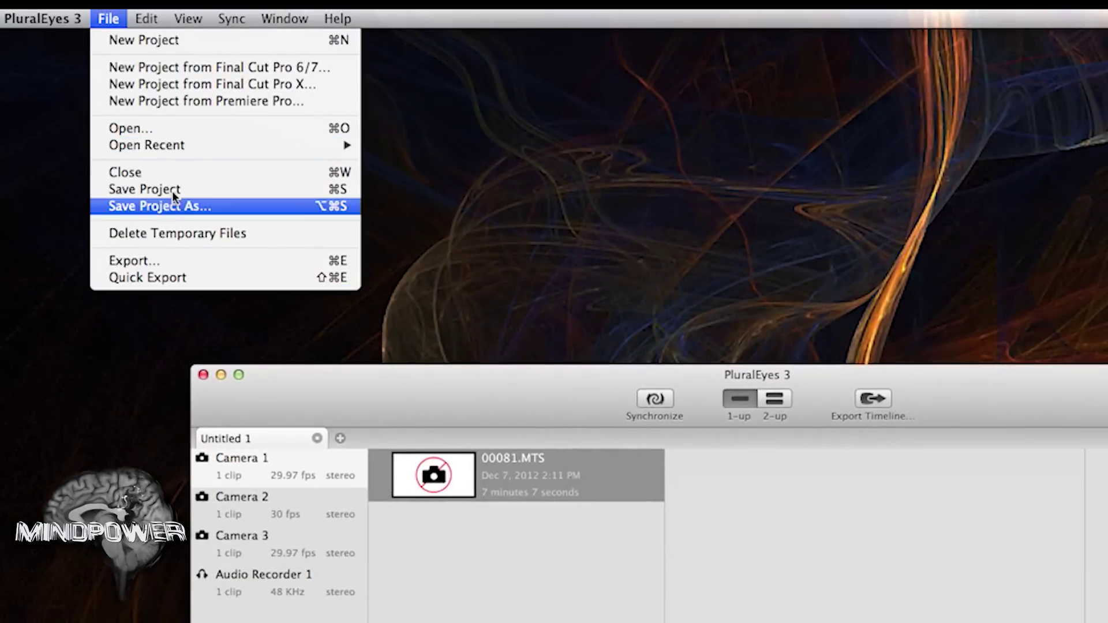
pyautogui.click(171, 190)
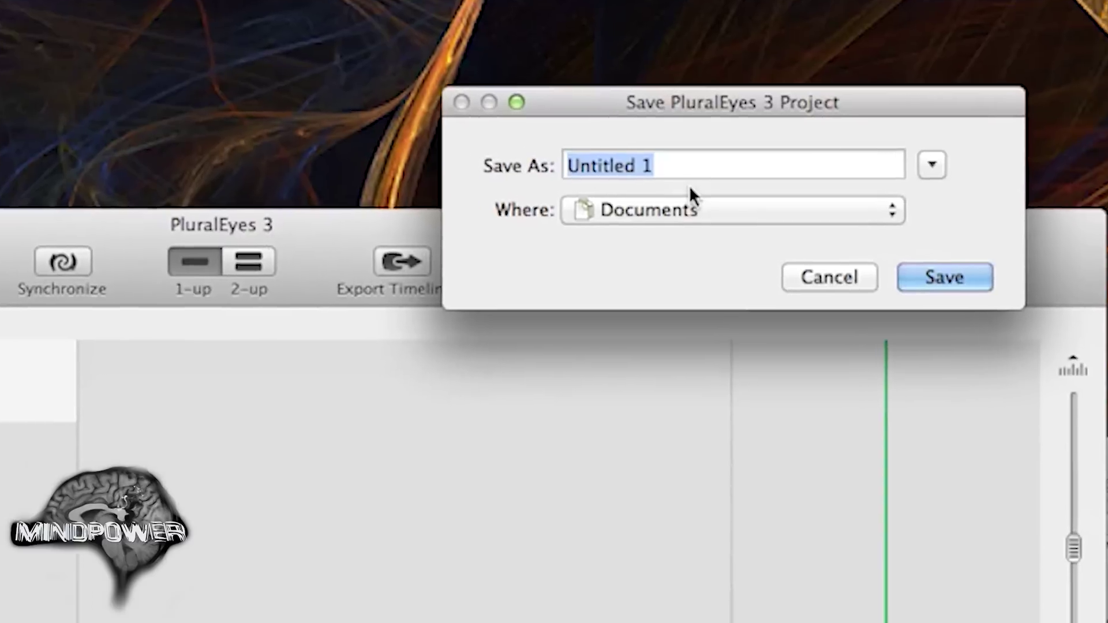
pyautogui.write('Plurale')
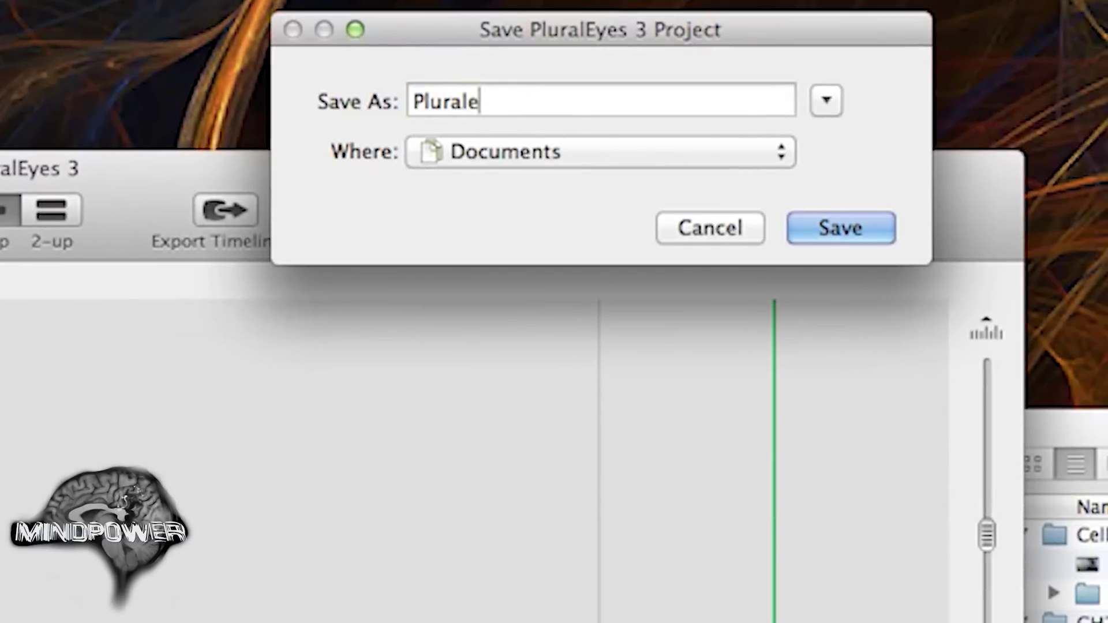
pyautogui.write('yes Demo & ')
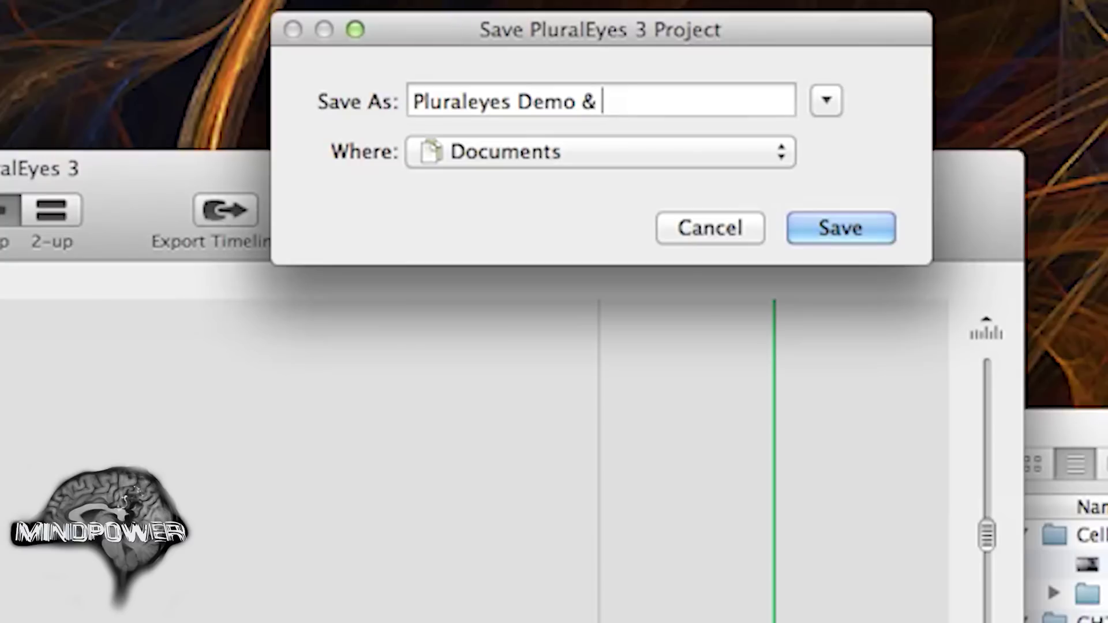
pyautogui.write('Review S')
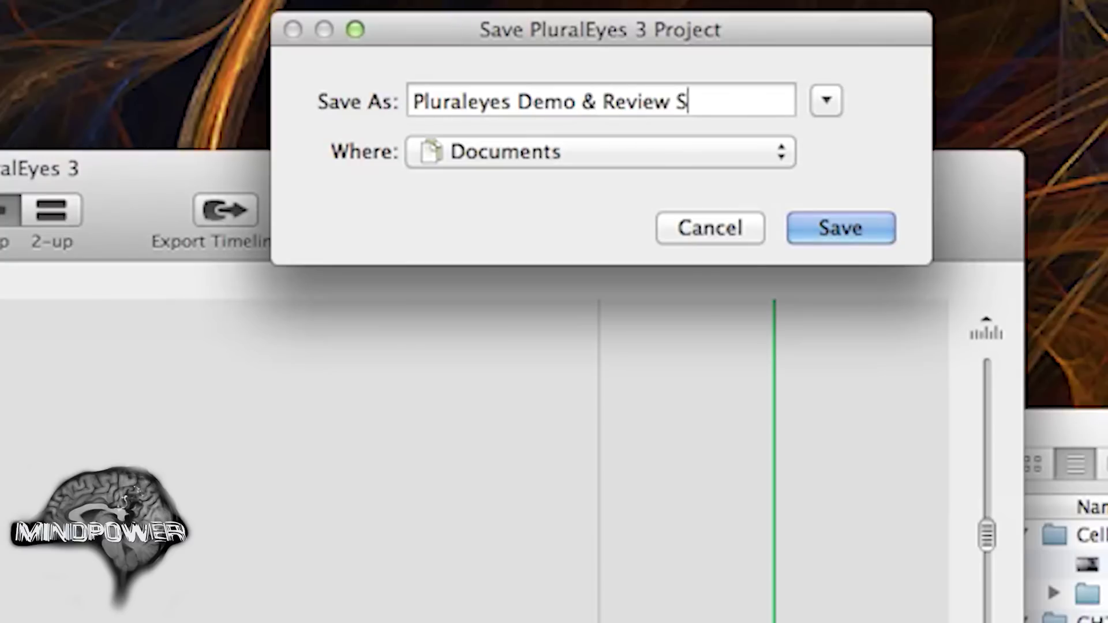
pyautogui.write('ync')
pyautogui.click(623, 158)
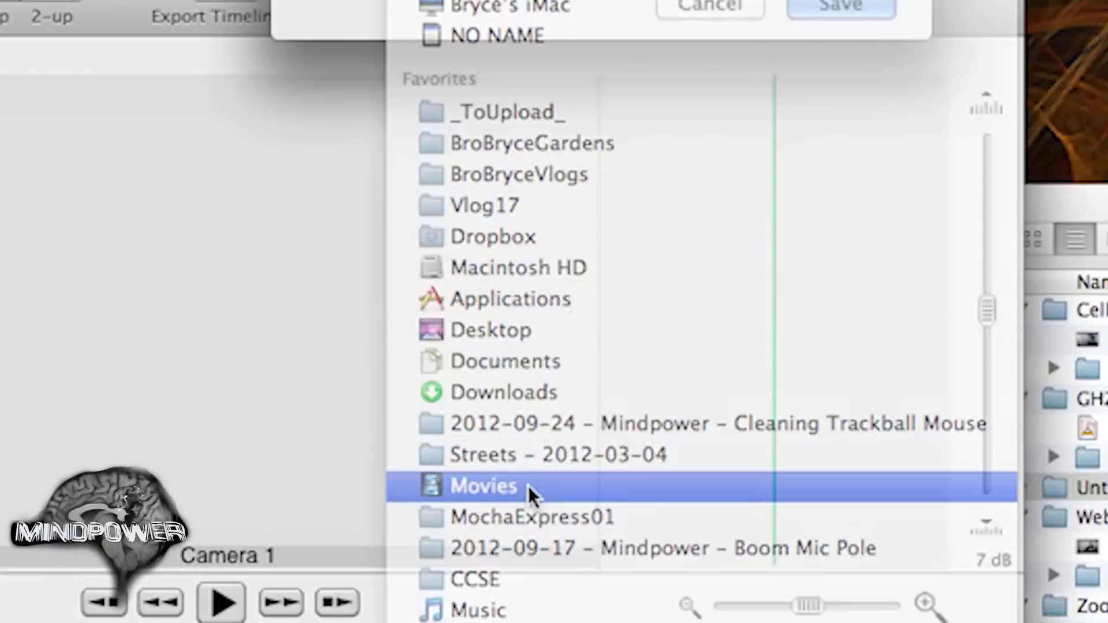
pyautogui.click(516, 532)
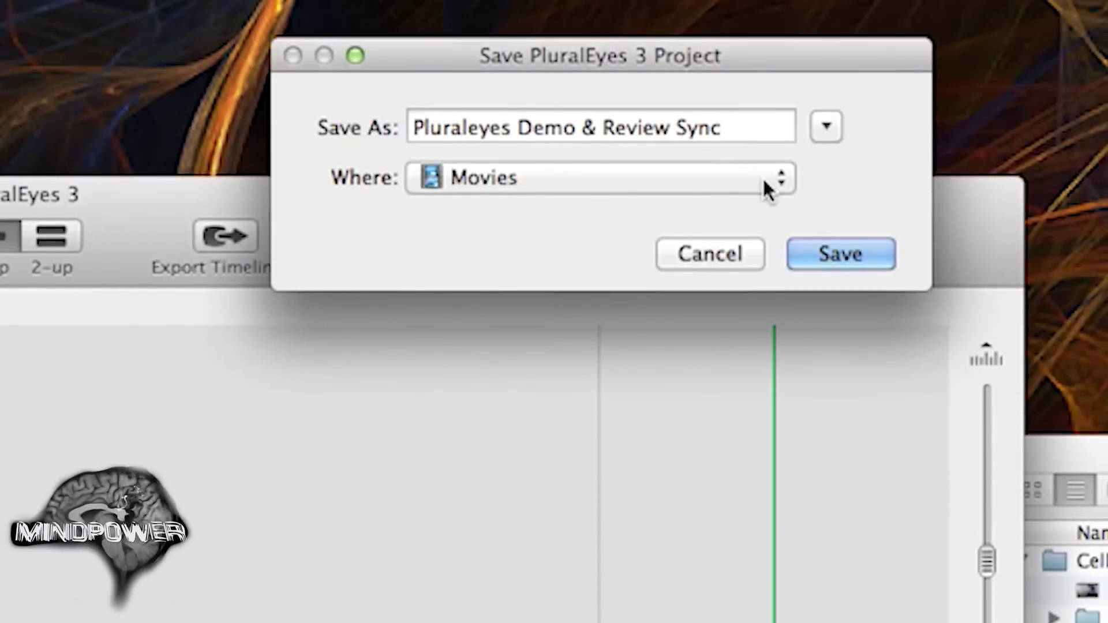
pyautogui.click(765, 183)
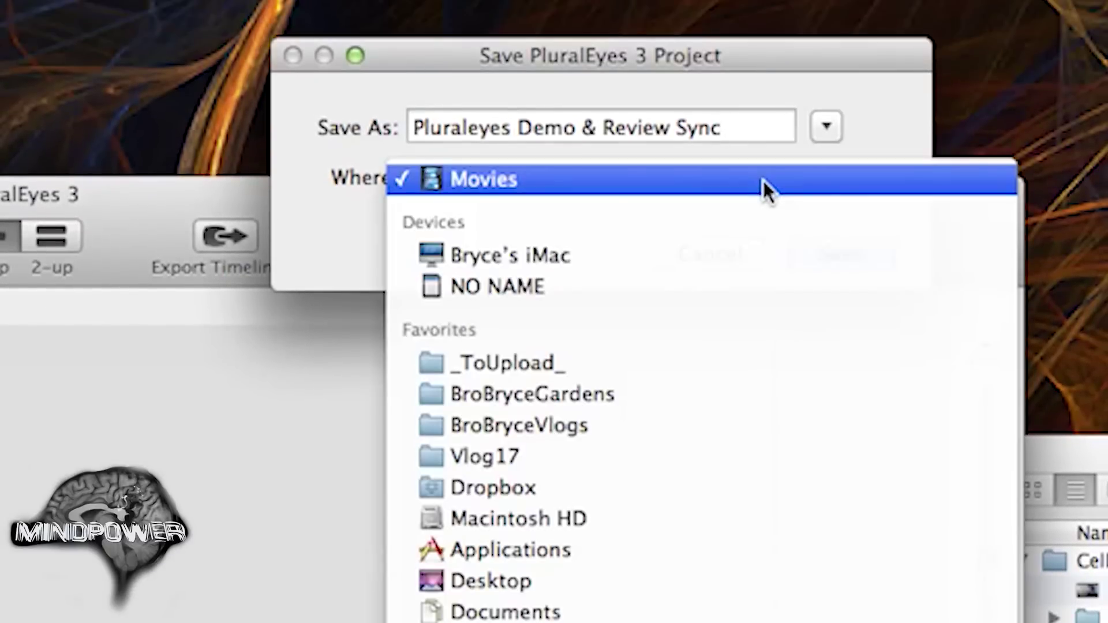
pyautogui.click(763, 181)
pyautogui.click(827, 129)
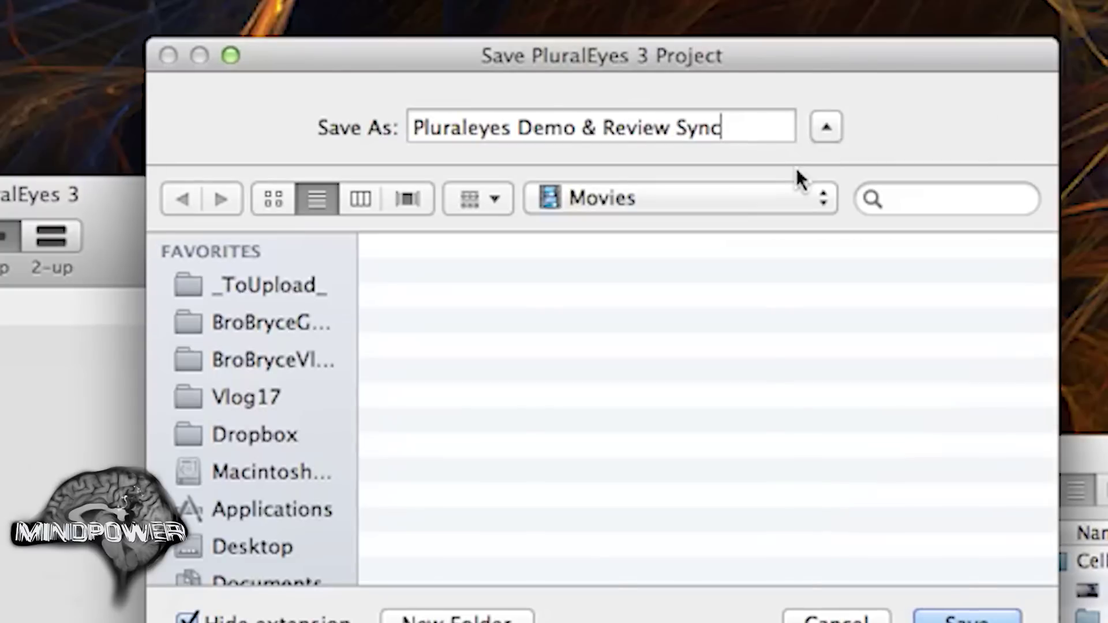
pyautogui.click(538, 371)
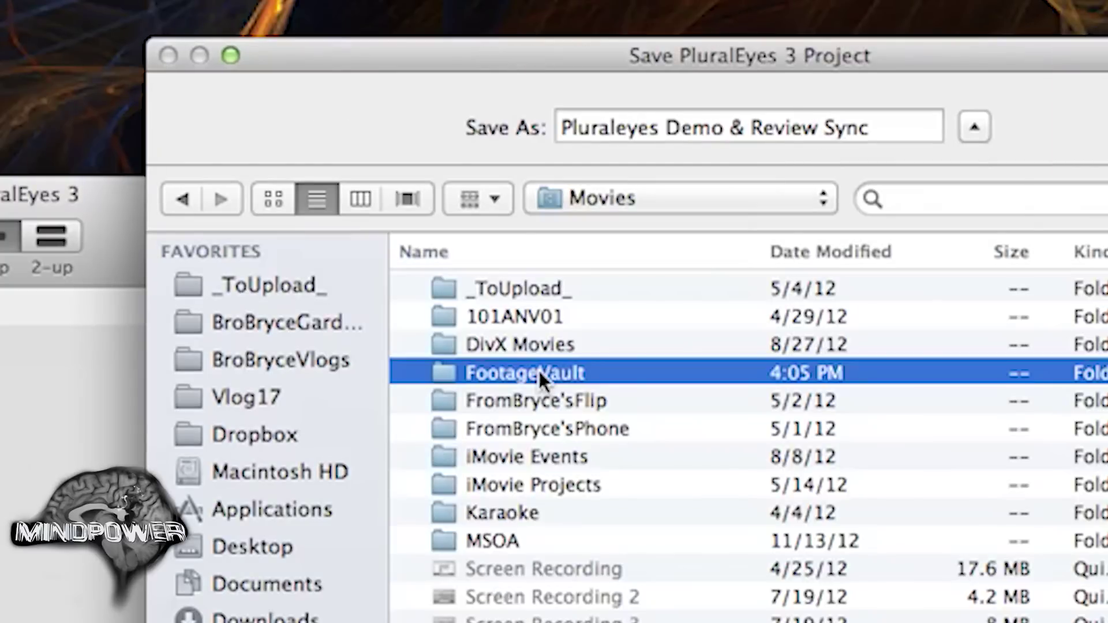
pyautogui.doubleClick(539, 372)
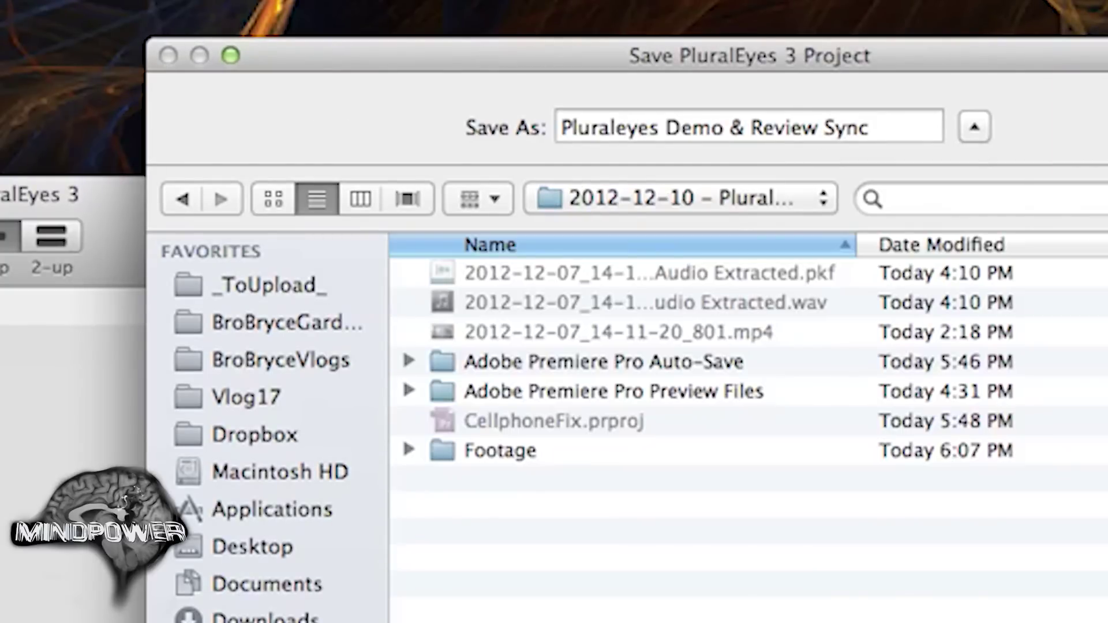
pyautogui.press('Return')
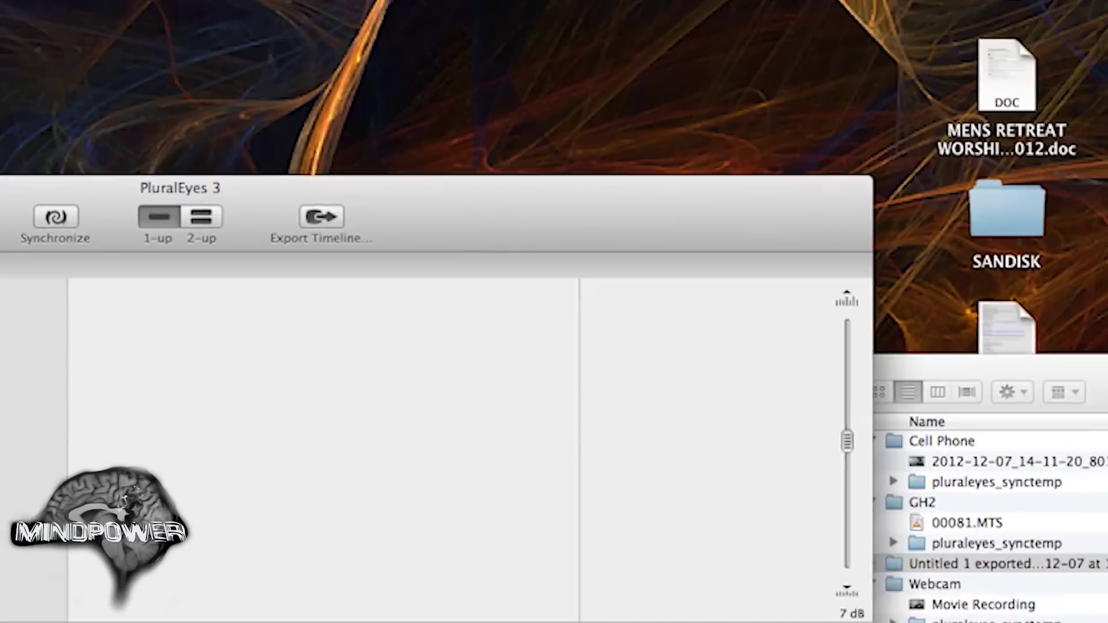
# Quit PluralEyes and launch Adobe Premiere Pro
pyautogui.press('super+q')
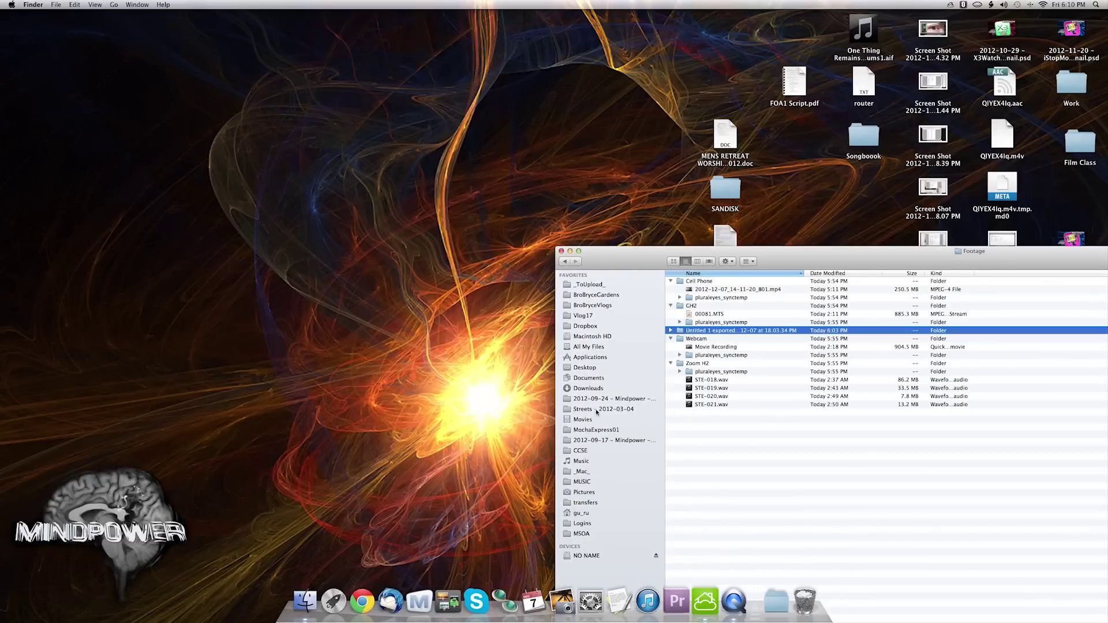
pyautogui.click(746, 448)
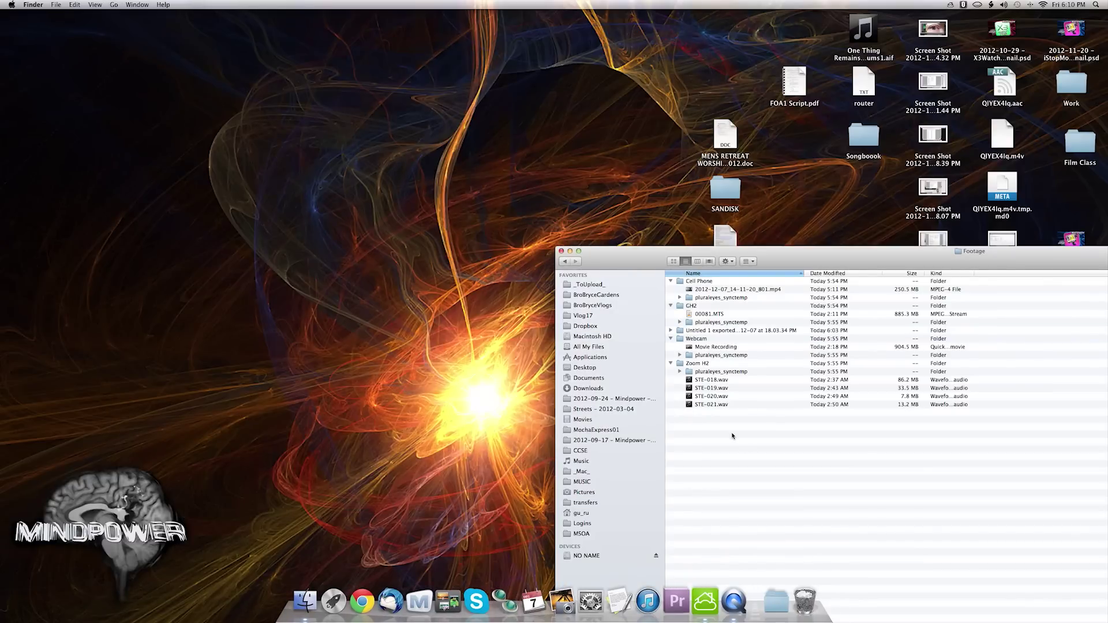
pyautogui.doubleClick(745, 314)
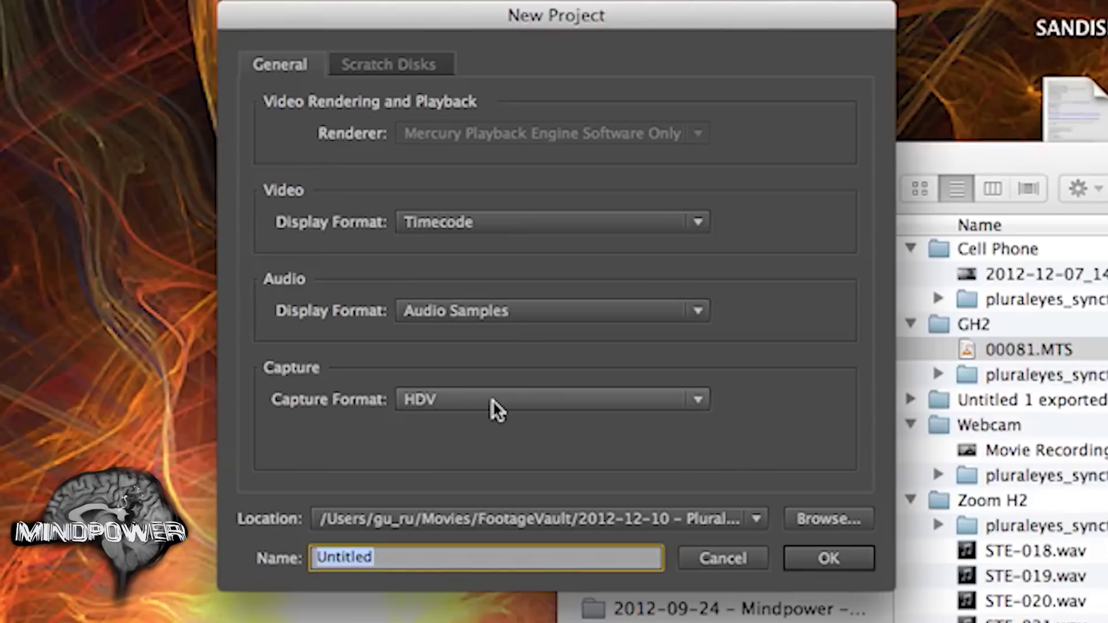
# Create a project and AVCHD 1080p30 sequence, both named '2012-12-10 - Pluraleyes Demo & Review'
pyautogui.write('2012-')
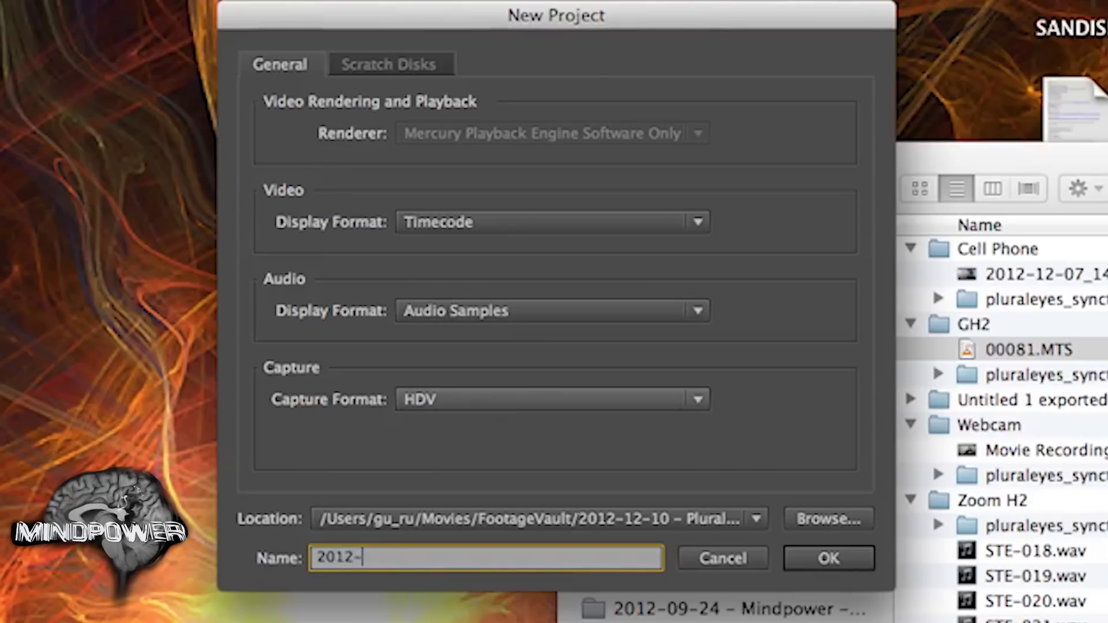
pyautogui.write('12-10 - Pluraley')
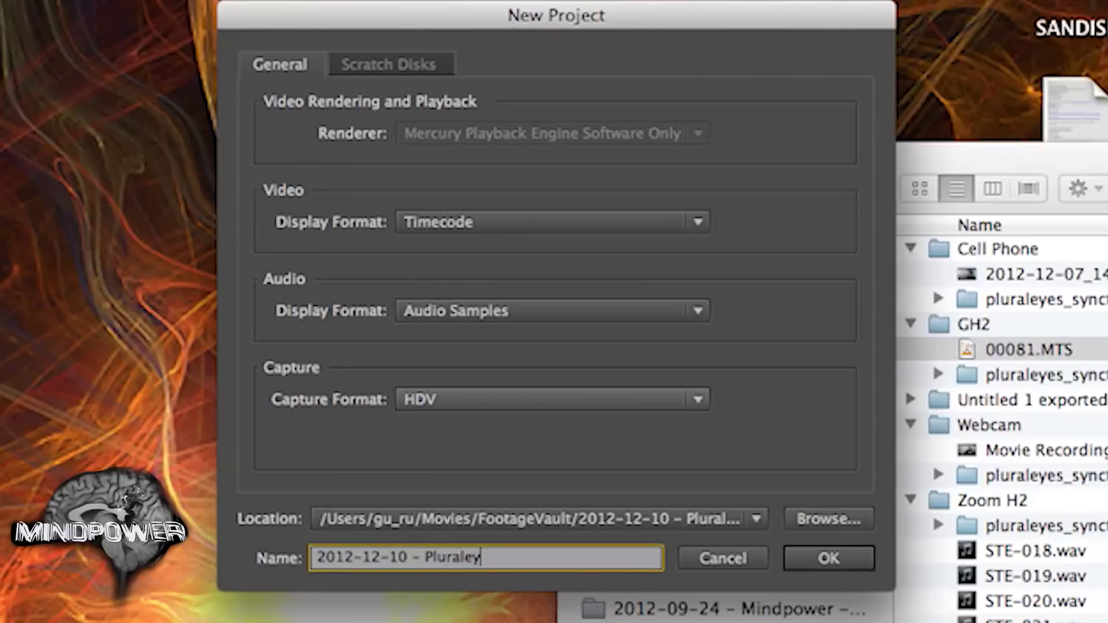
pyautogui.write('es Demo & Rev')
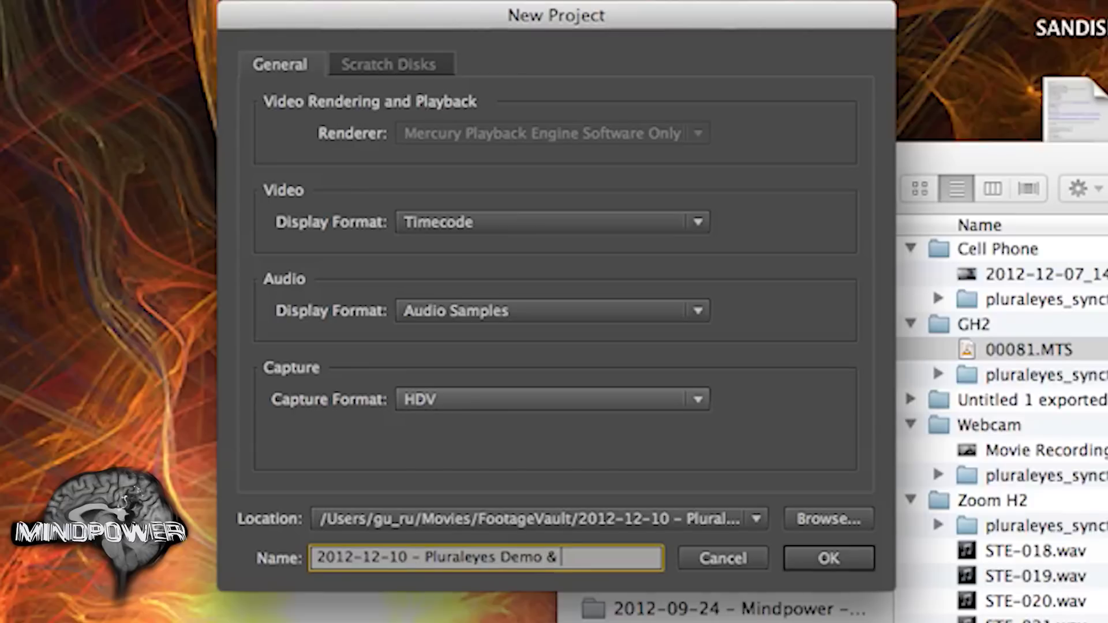
pyautogui.write('iew')
pyautogui.click(801, 556)
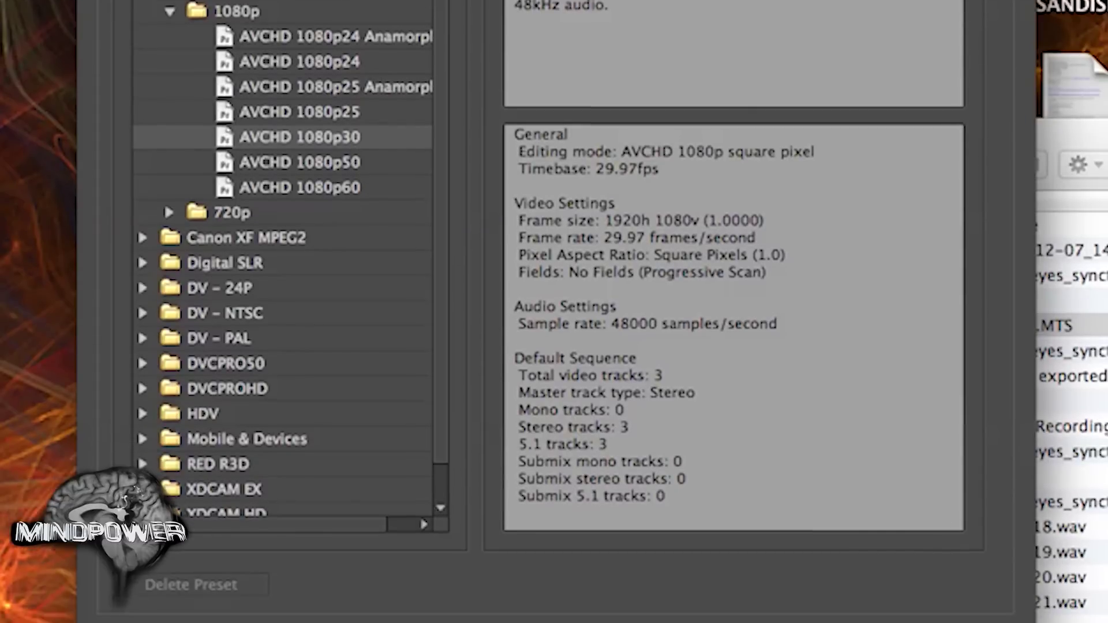
pyautogui.write('eview')
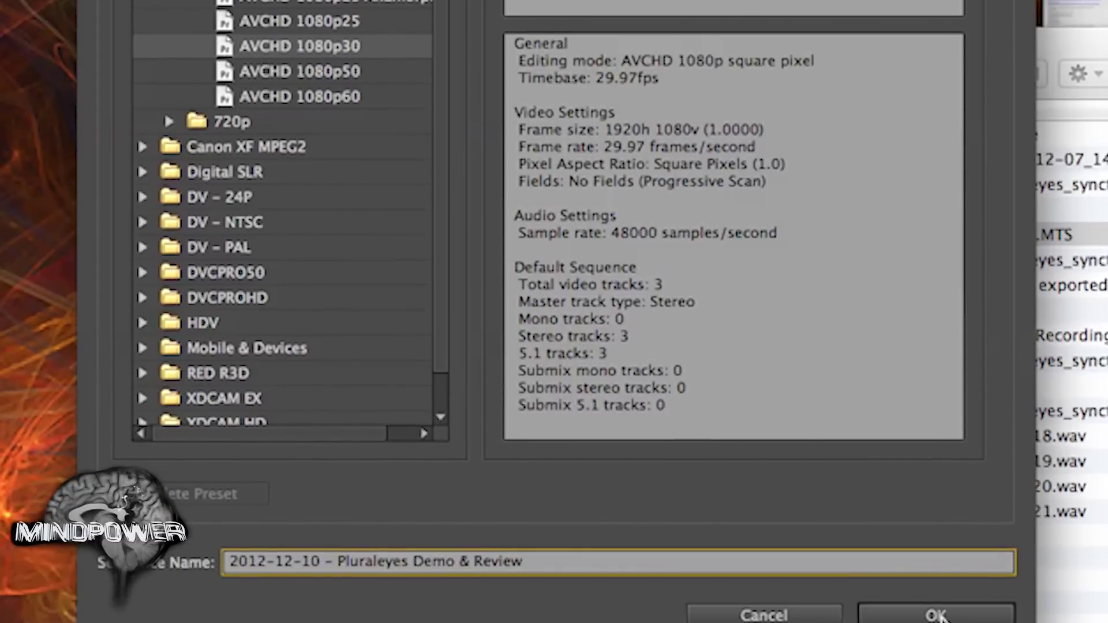
pyautogui.press('Return')
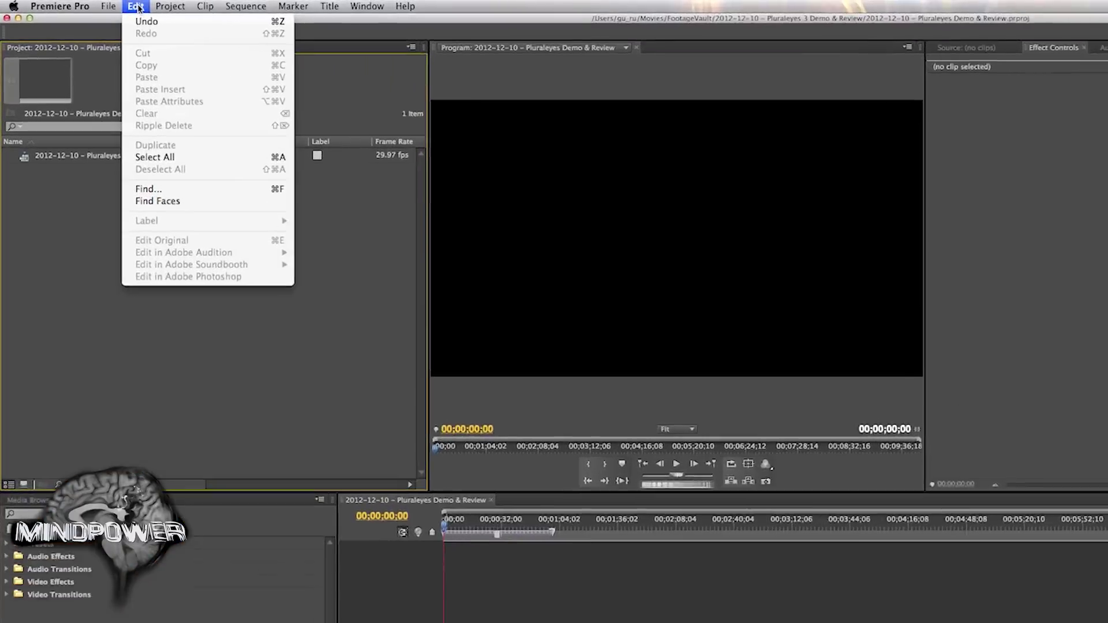
# Import Untitled 1_FCP_Premiere.xml, found by searching 'pluraleyes', from the Footage > Untitled 1 exported folder
pyautogui.moveTo(77, 5)
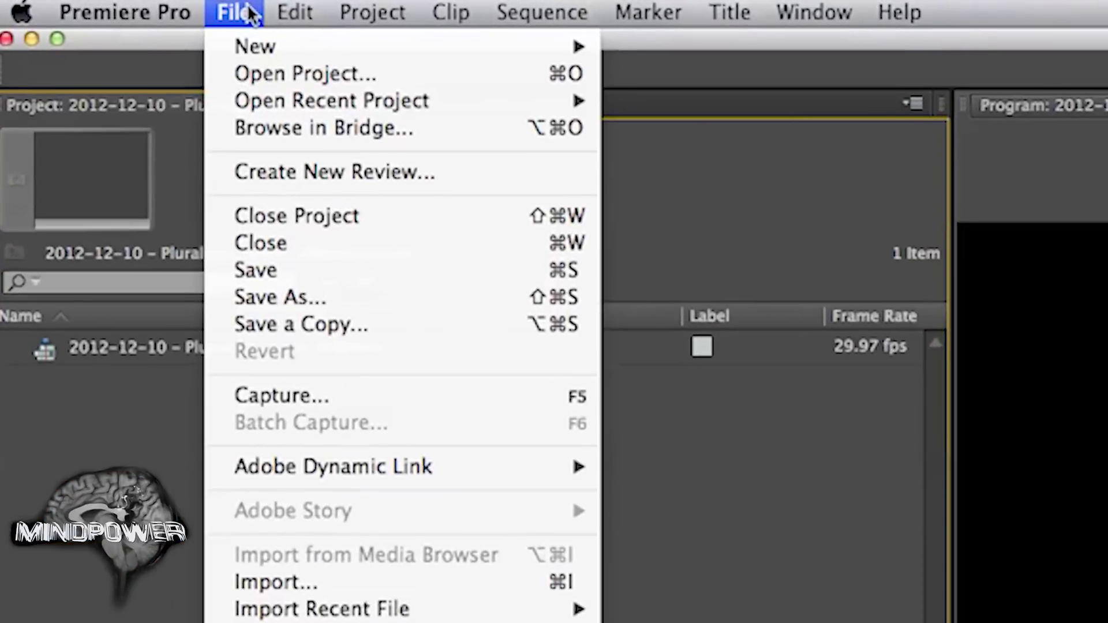
pyautogui.click(301, 590)
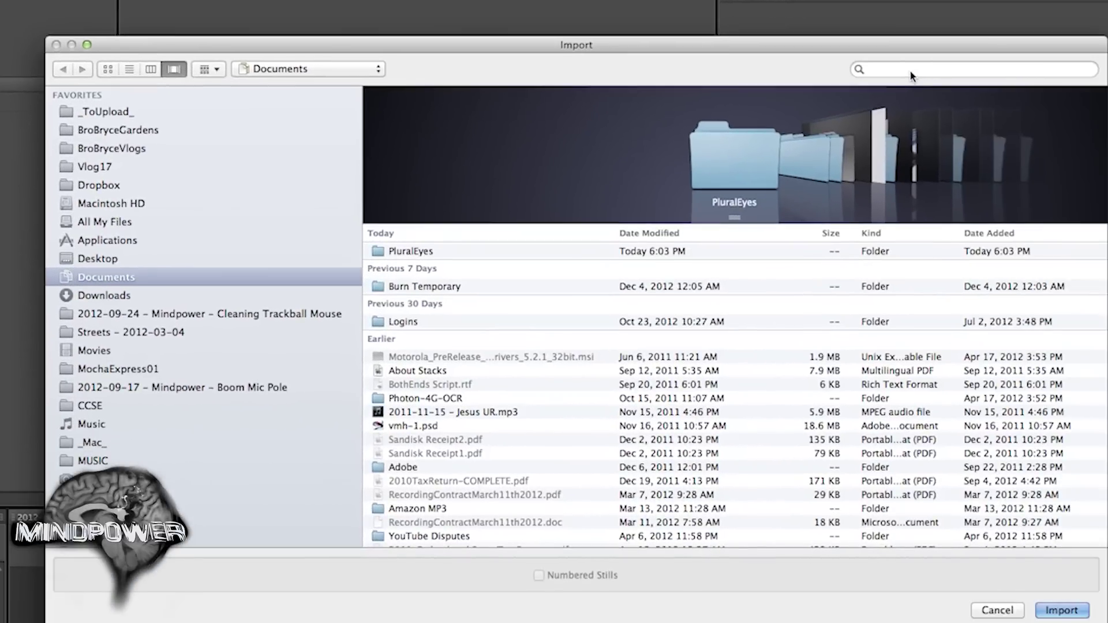
pyautogui.click(911, 70)
pyautogui.write('plur')
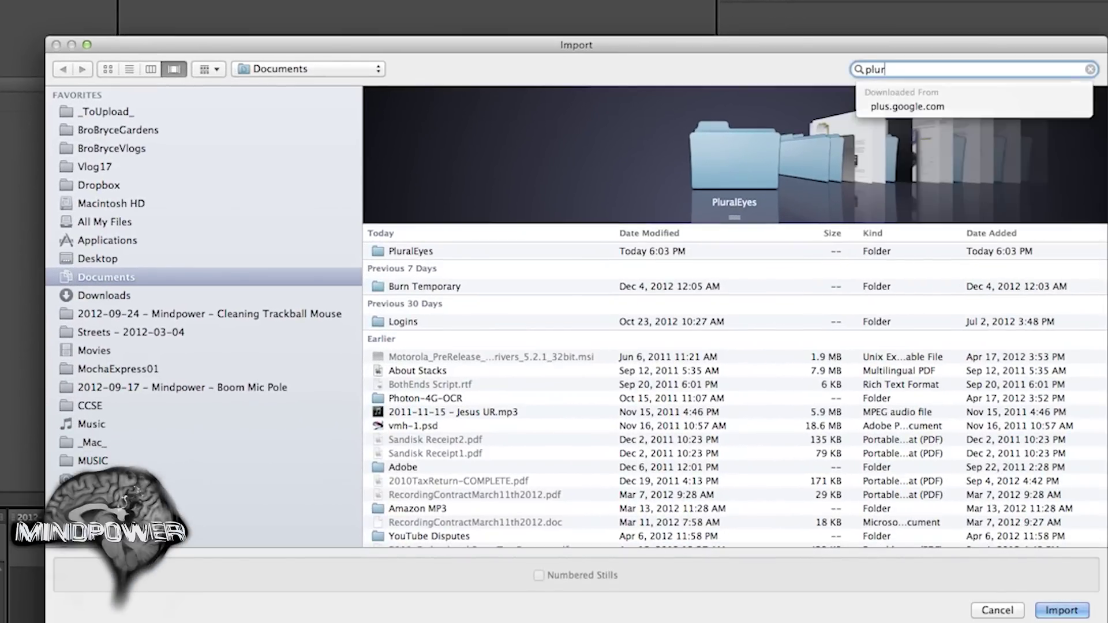
pyautogui.write('aleyes')
pyautogui.press('Return')
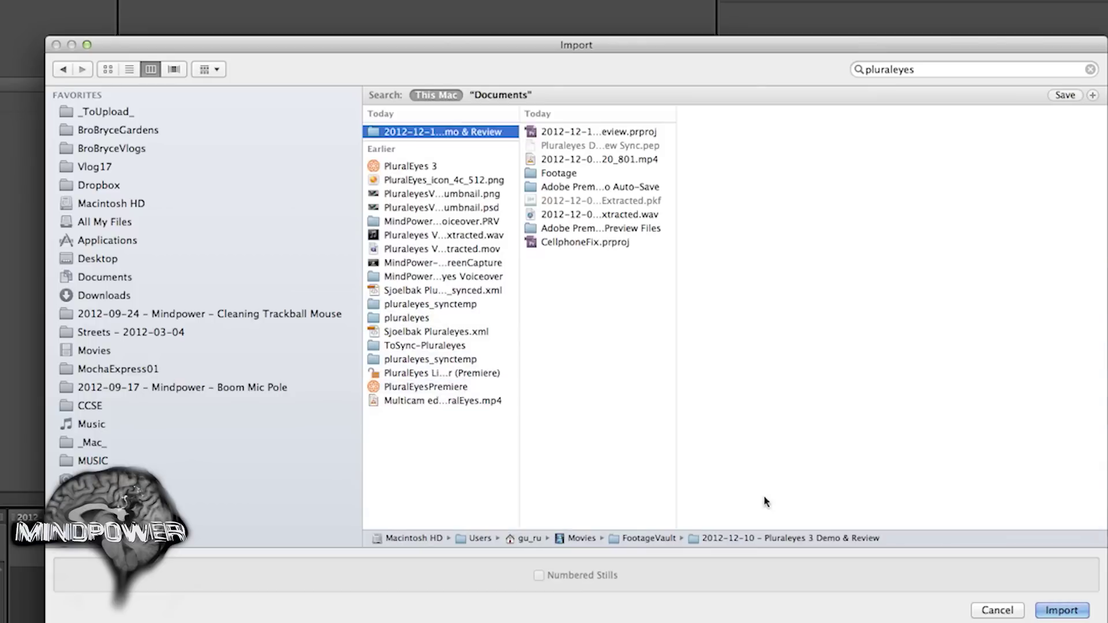
pyautogui.click(558, 173)
pyautogui.click(730, 133)
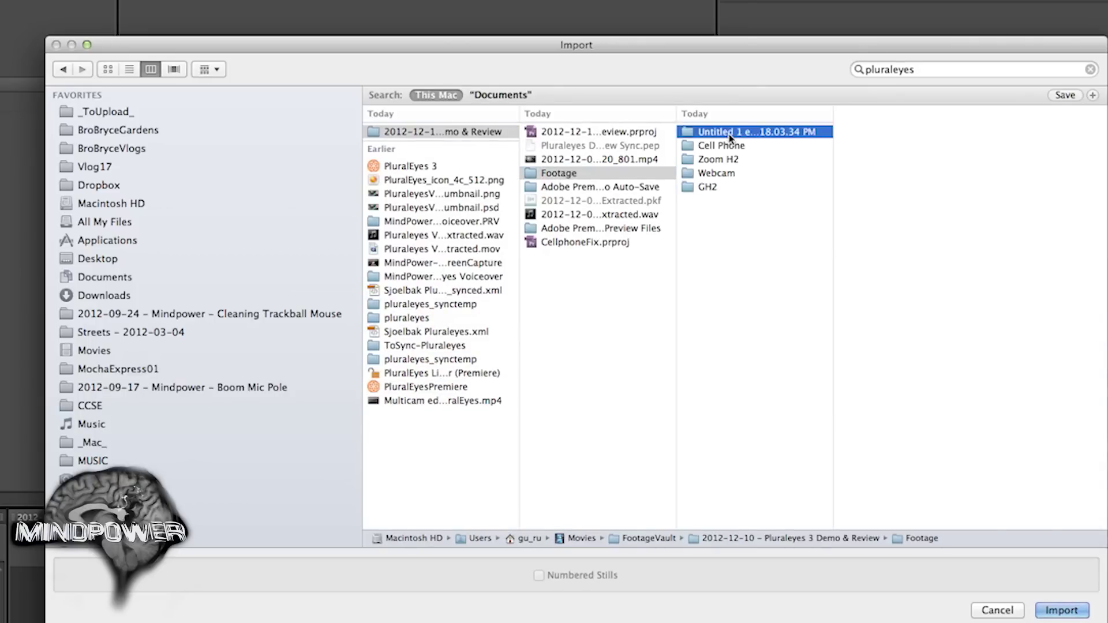
pyautogui.click(930, 132)
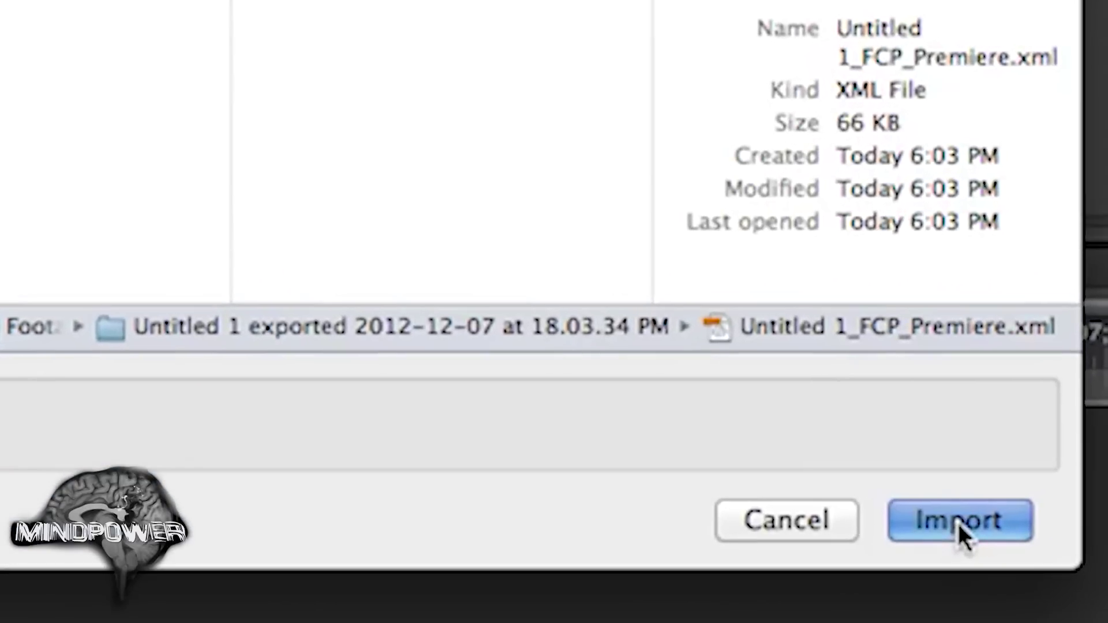
pyautogui.click(957, 521)
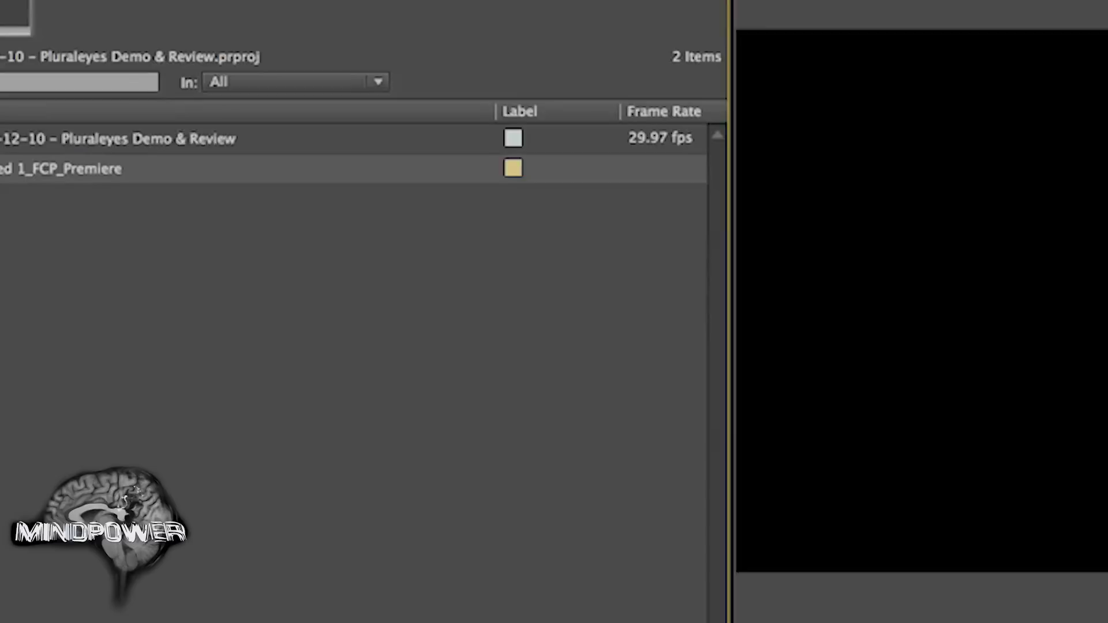
# Expand the Untitled 1_FCP_Premiere bin in the Project panel
pyautogui.click(0, 176)
pyautogui.click(4, 327)
pyautogui.click(5, 327)
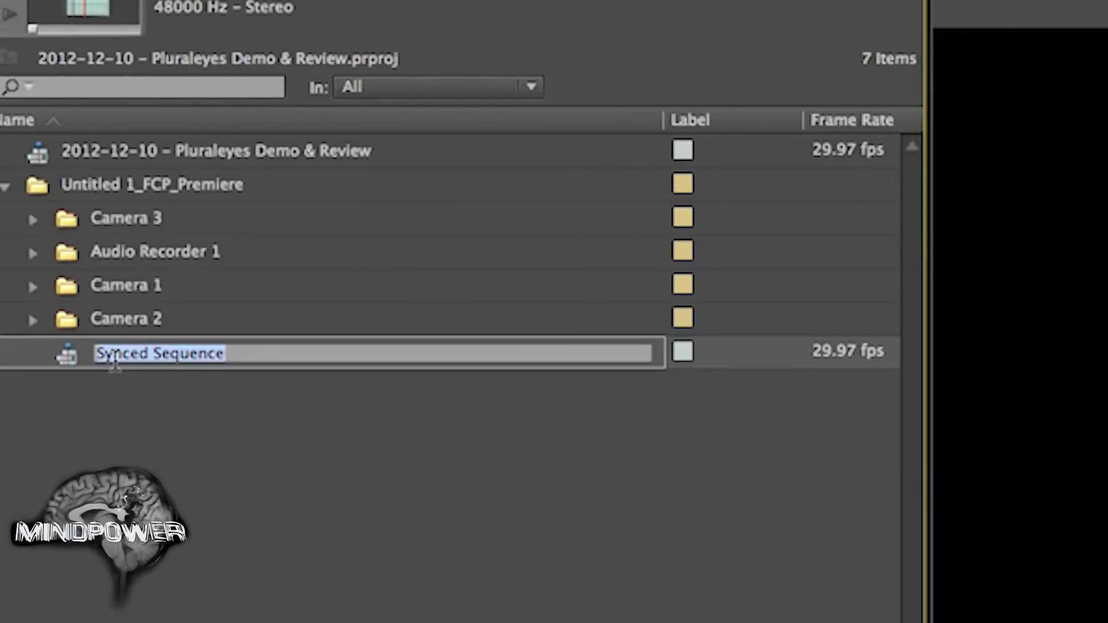
pyautogui.click(79, 359)
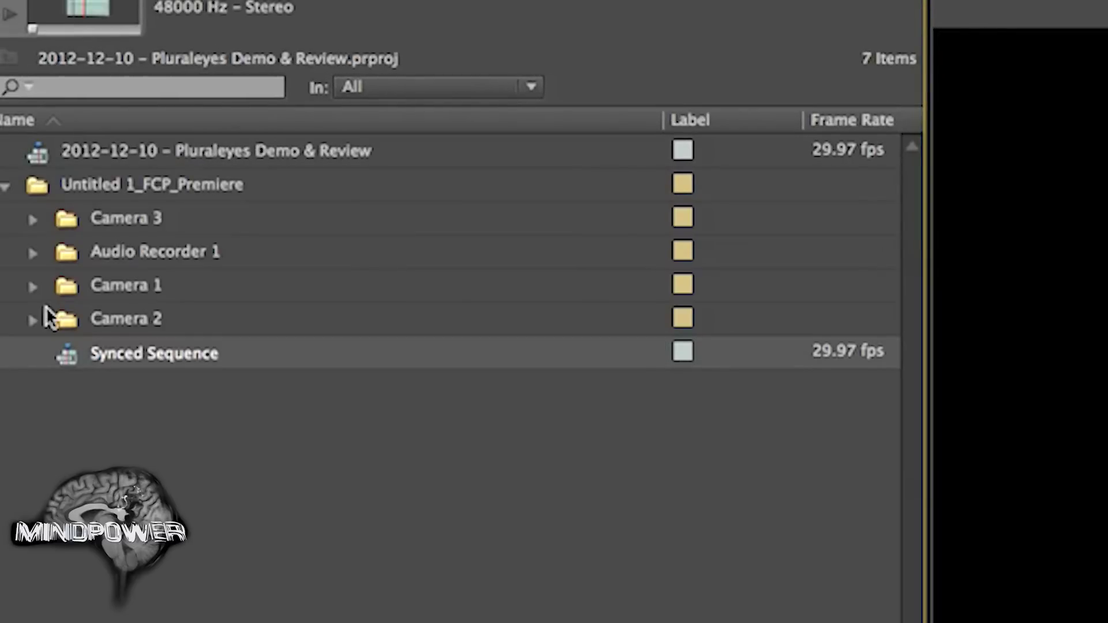
pyautogui.press('super+shift+a')
# Reveal STE-018.wav inside Audio Recorder 1 and open the Synced Sequence
pyautogui.click(32, 220)
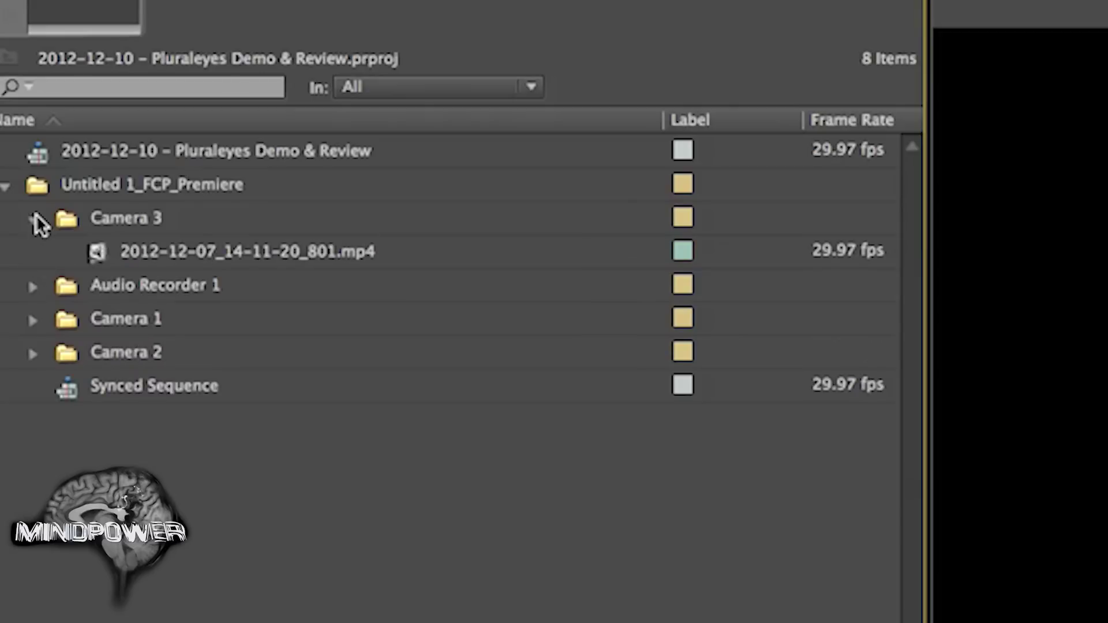
pyautogui.click(33, 220)
pyautogui.click(33, 254)
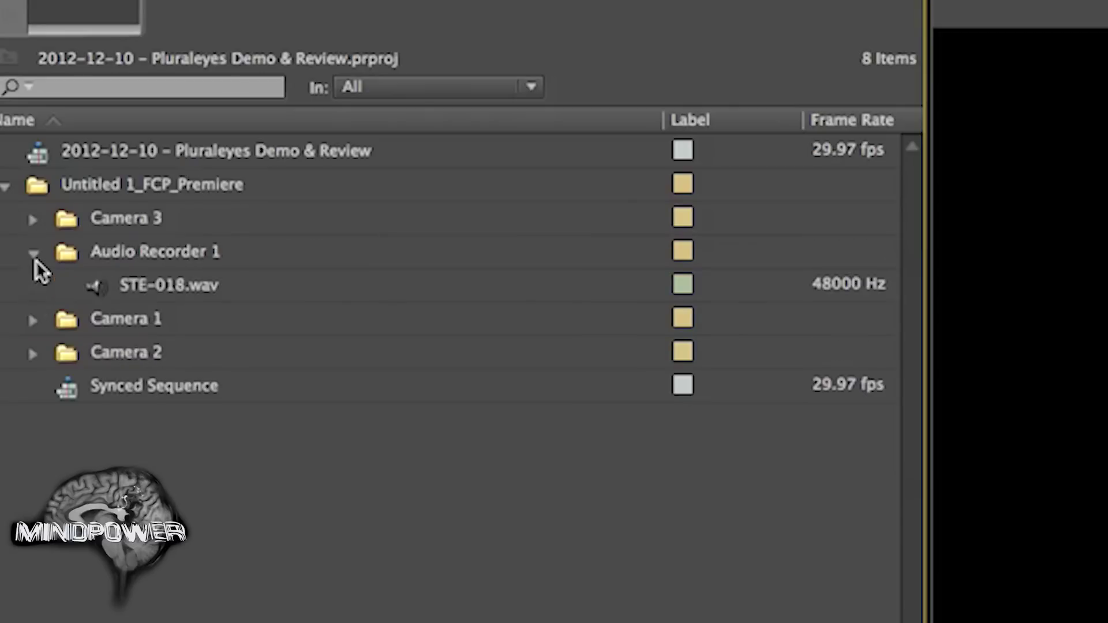
pyautogui.click(137, 379)
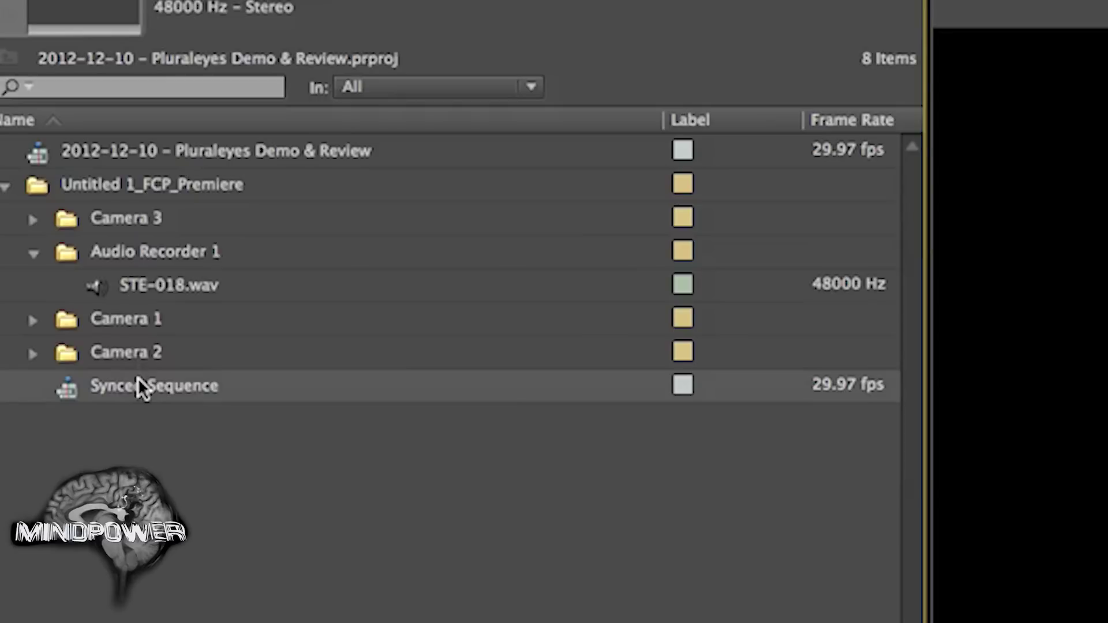
pyautogui.click(137, 379)
pyautogui.click(71, 388)
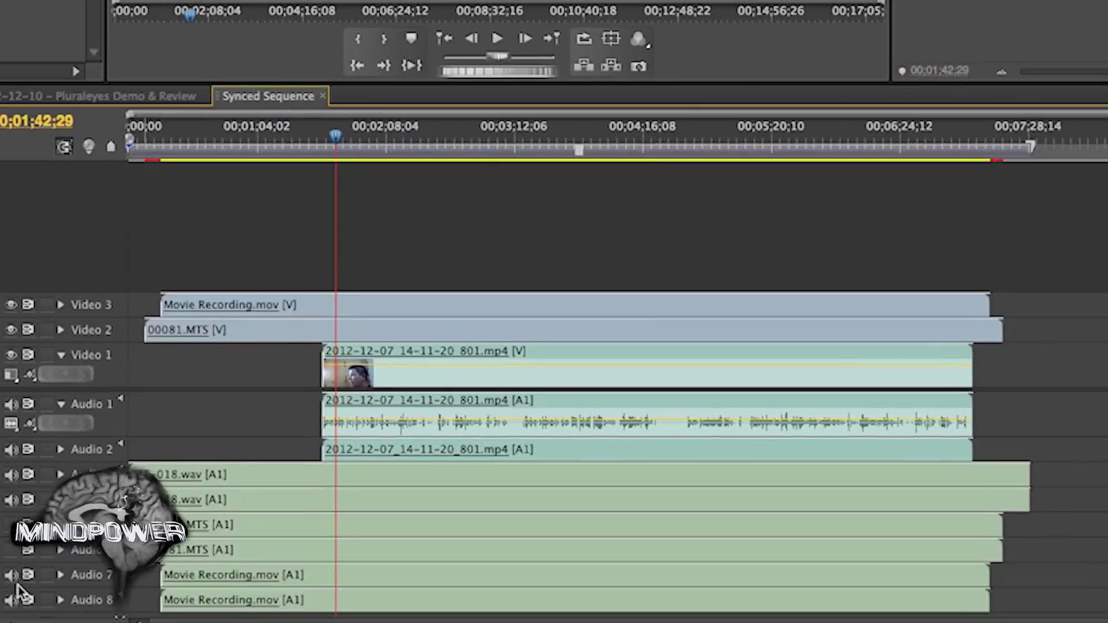
# Mute Audio 1 and Audio 2, then nest the three camera clips into Nested Sequence 01
pyautogui.click(11, 404)
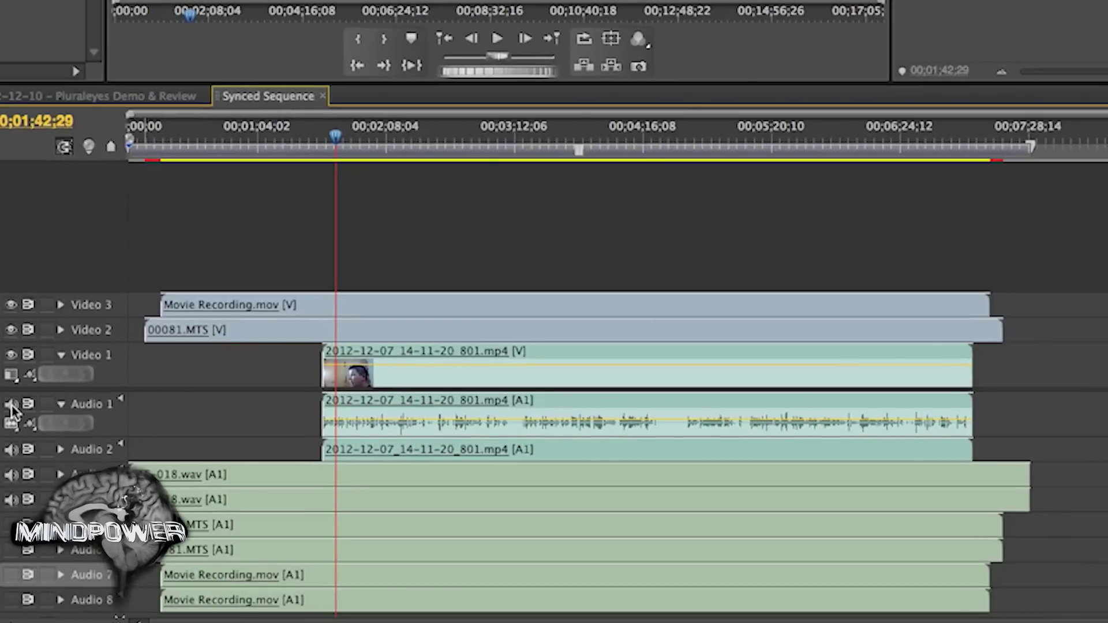
pyautogui.click(11, 450)
pyautogui.moveTo(1027, 369); pyautogui.dragTo(635, 265)
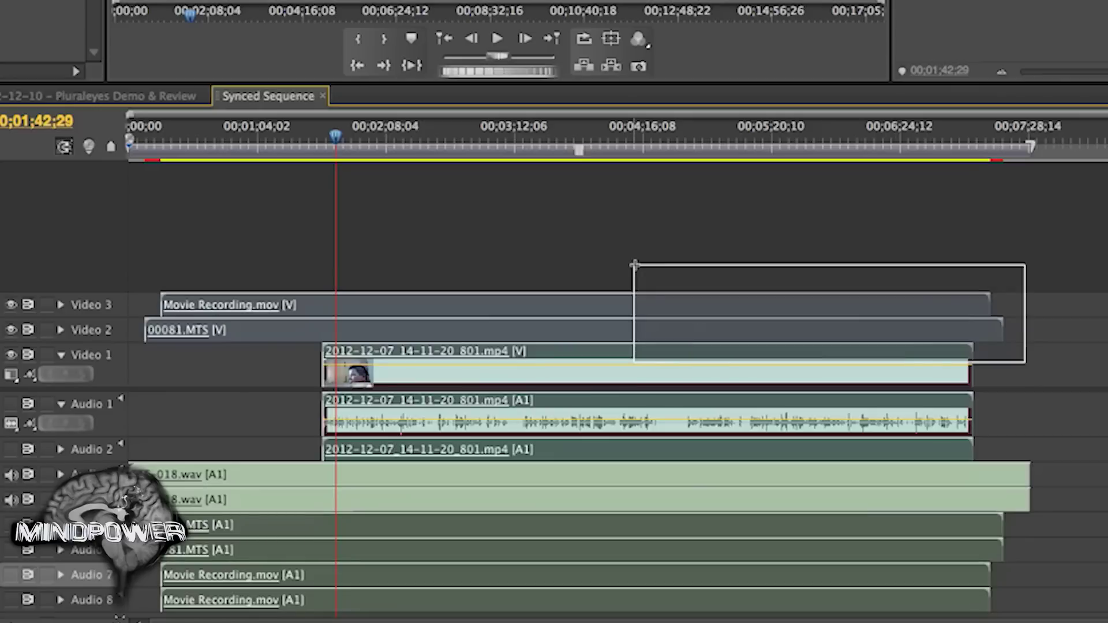
pyautogui.rightClick(681, 332)
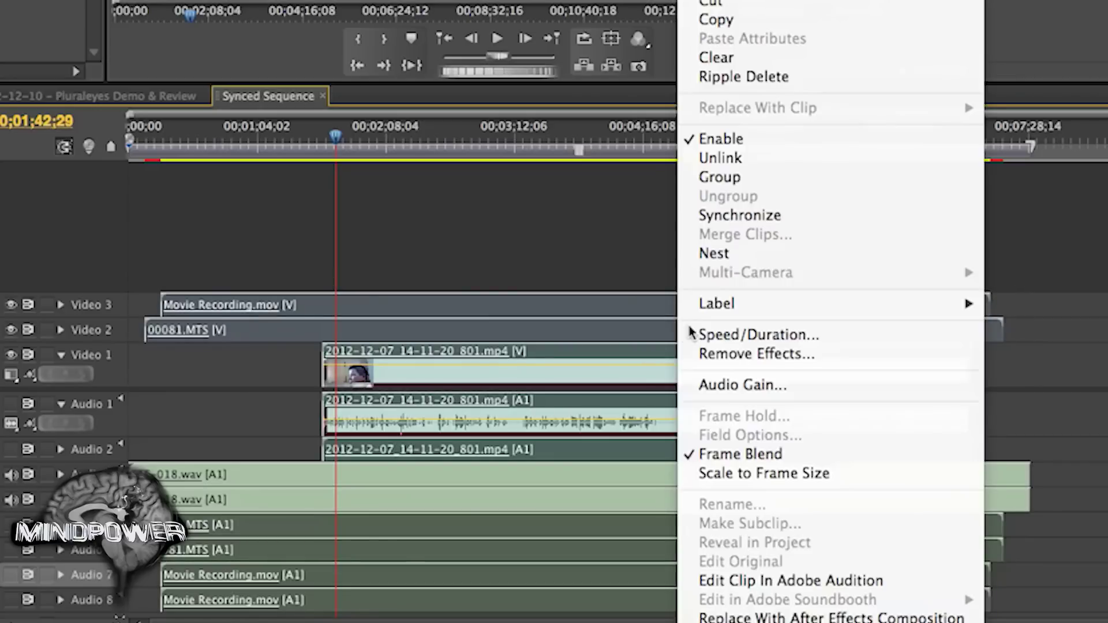
pyautogui.click(747, 254)
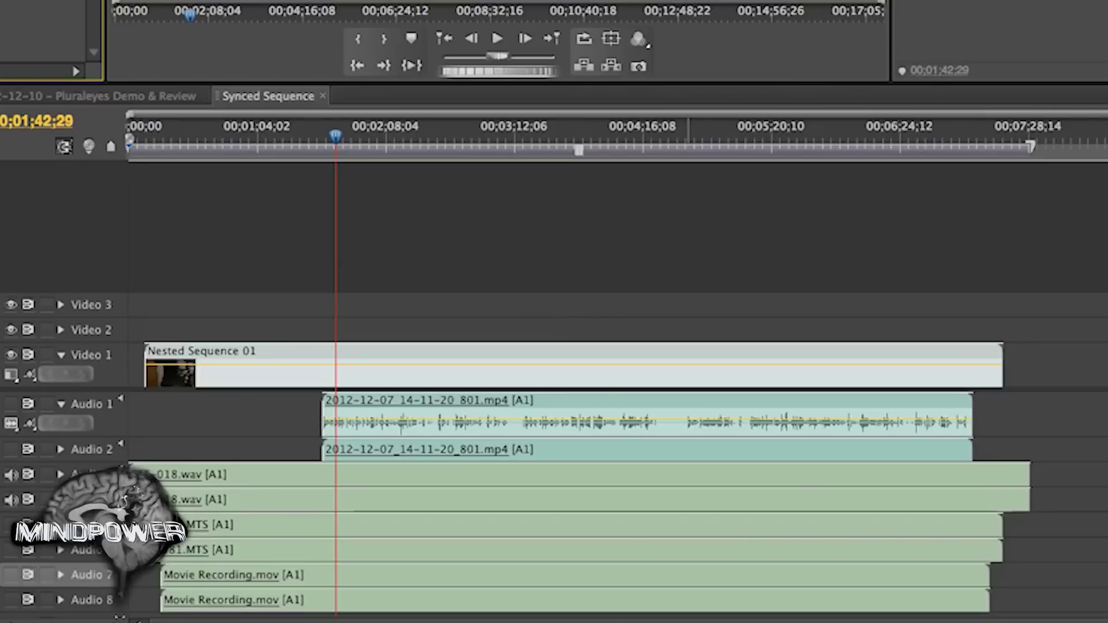
# Enable Multi-Camera on the Nested Sequence 01 clip on Video 1
pyautogui.click(420, 374)
pyautogui.rightClick(420, 374)
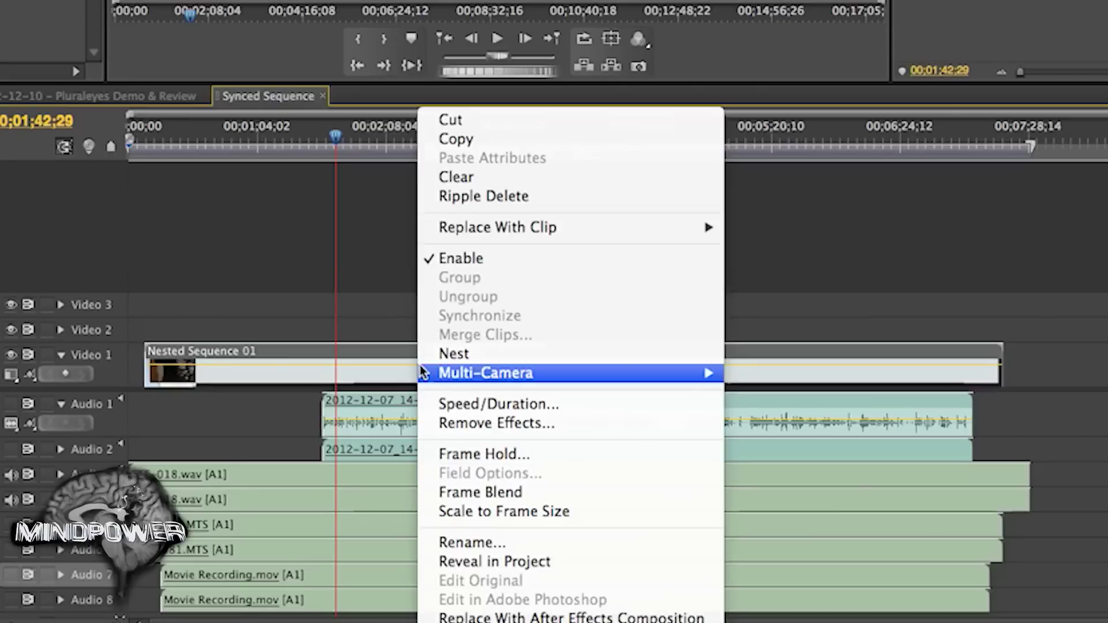
pyautogui.moveTo(596, 372)
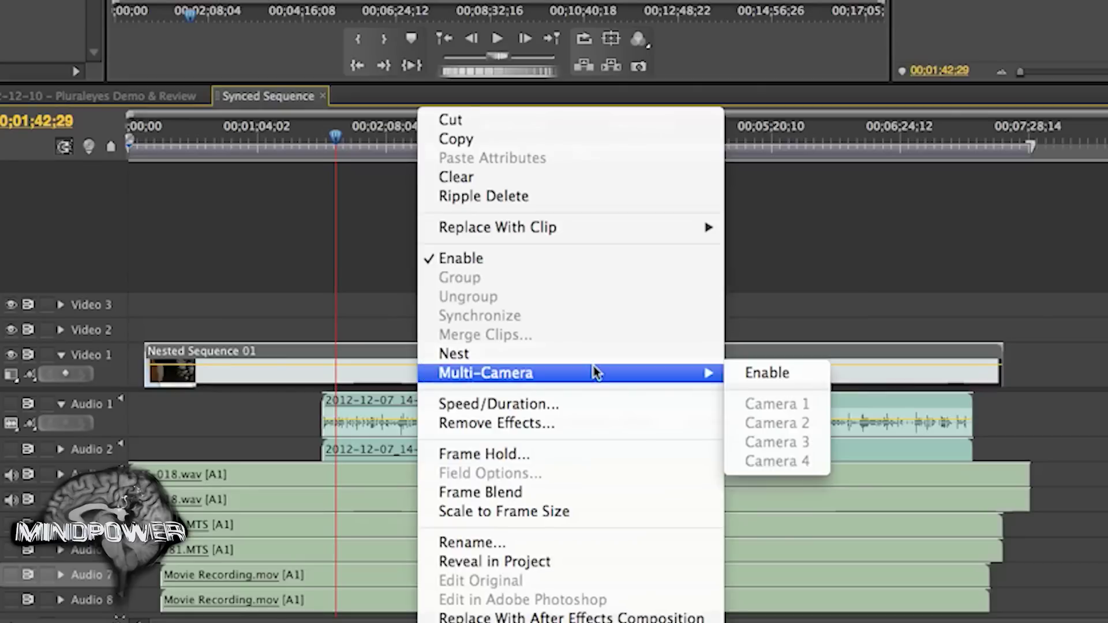
pyautogui.click(787, 378)
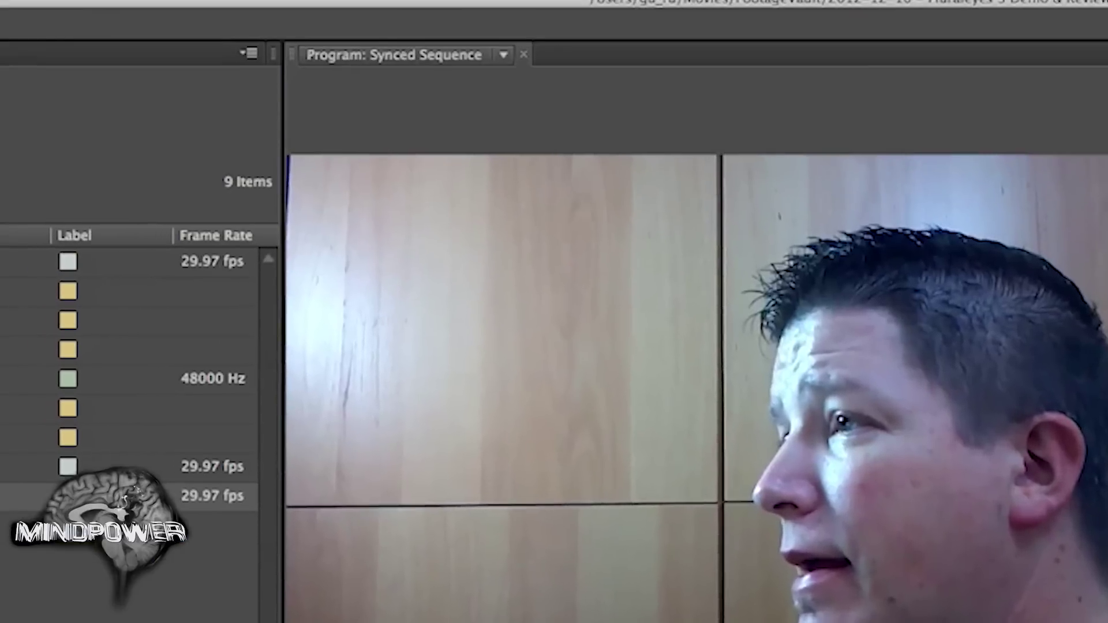
# Open the Multi-Camera Monitor from the Window menu and preview each of the three camera angles
pyautogui.click(190, 13)
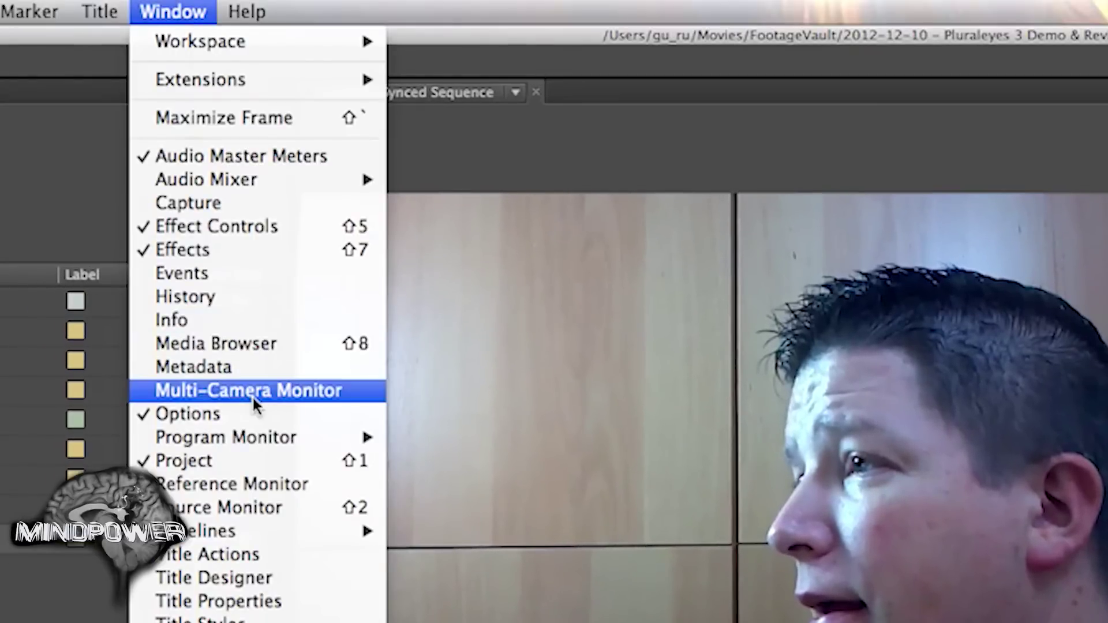
pyautogui.click(252, 396)
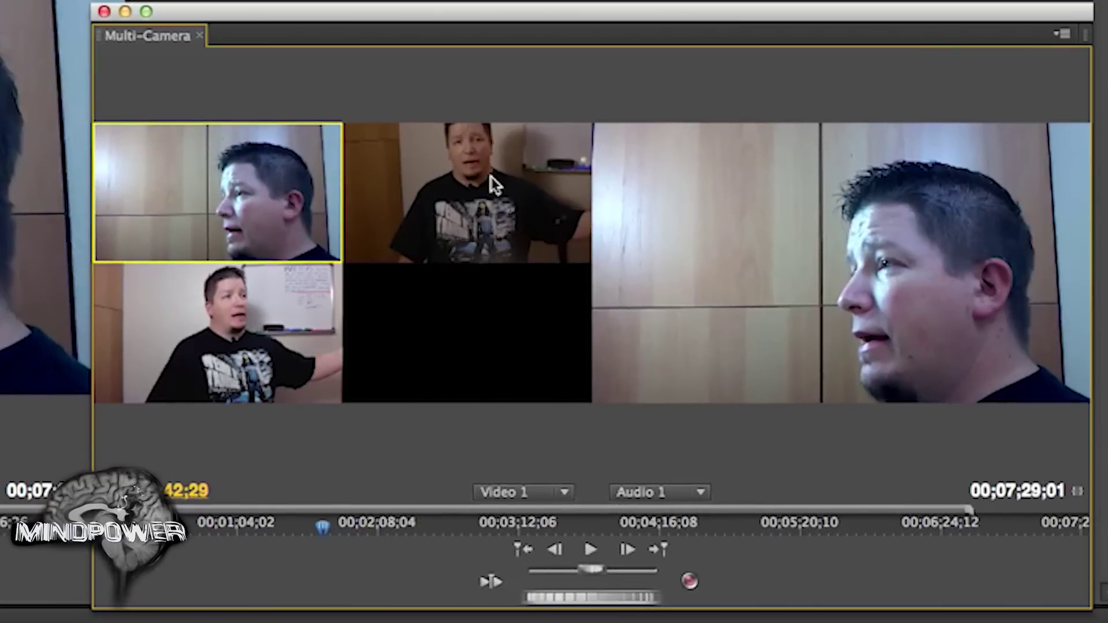
pyautogui.click(493, 181)
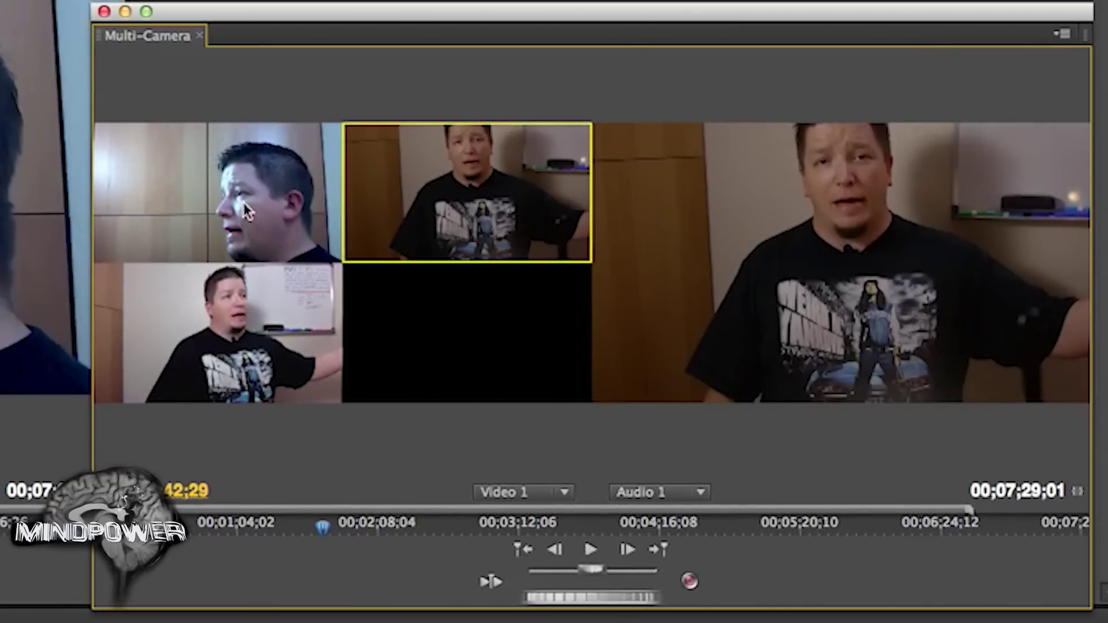
pyautogui.click(251, 256)
pyautogui.click(442, 214)
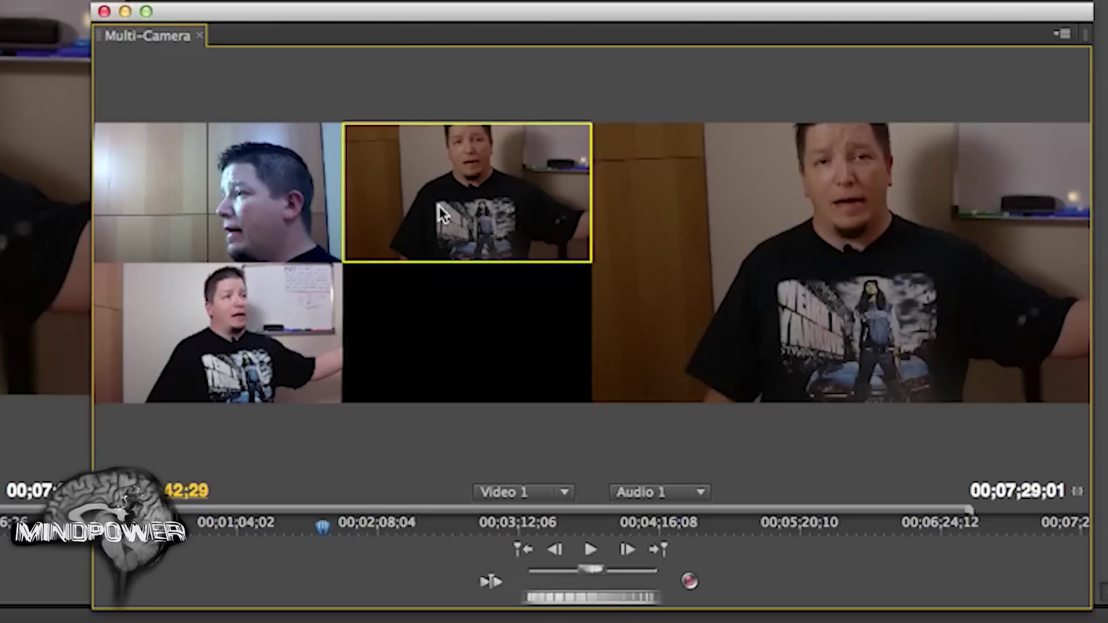
# Preview the side, whiteboard and front angles, then start playback on the whiteboard angle
pyautogui.click(247, 177)
pyautogui.click(237, 335)
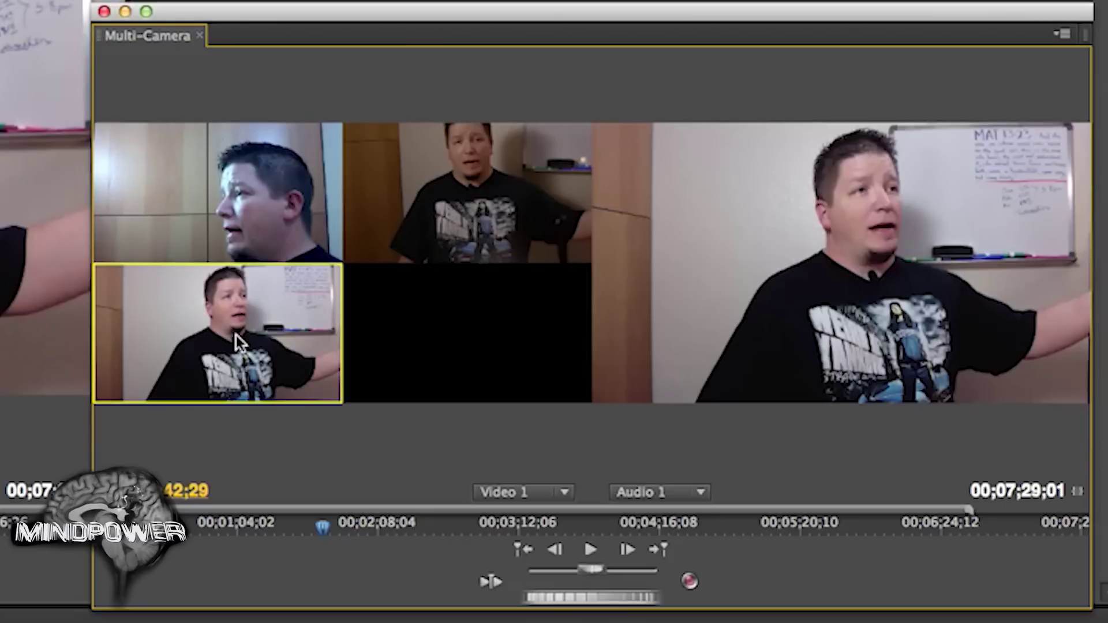
pyautogui.click(553, 227)
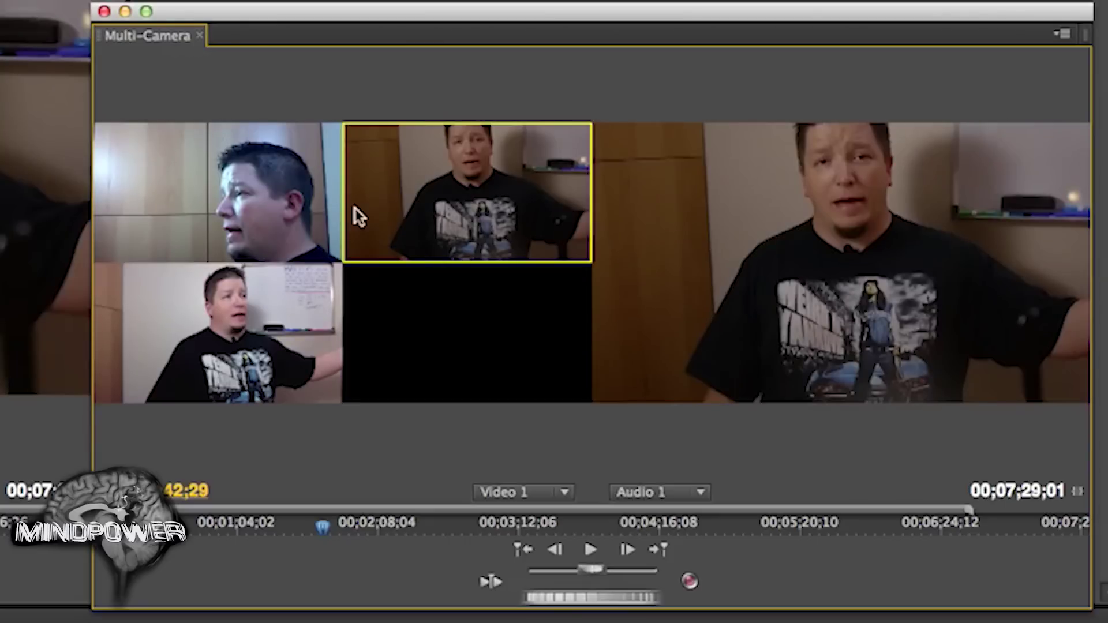
pyautogui.click(326, 277)
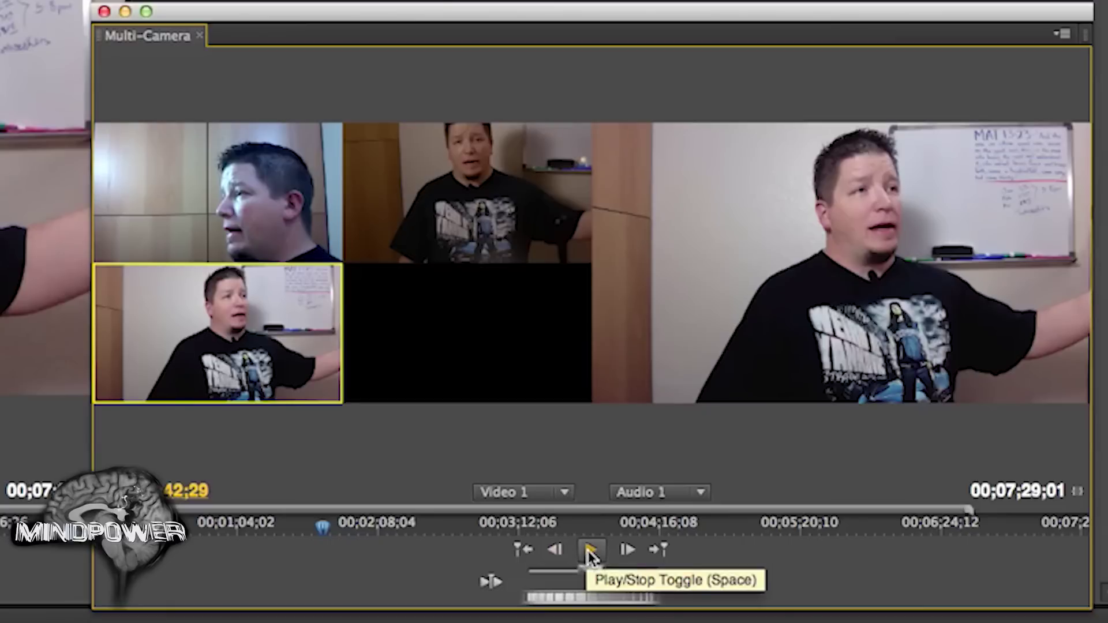
pyautogui.click(591, 553)
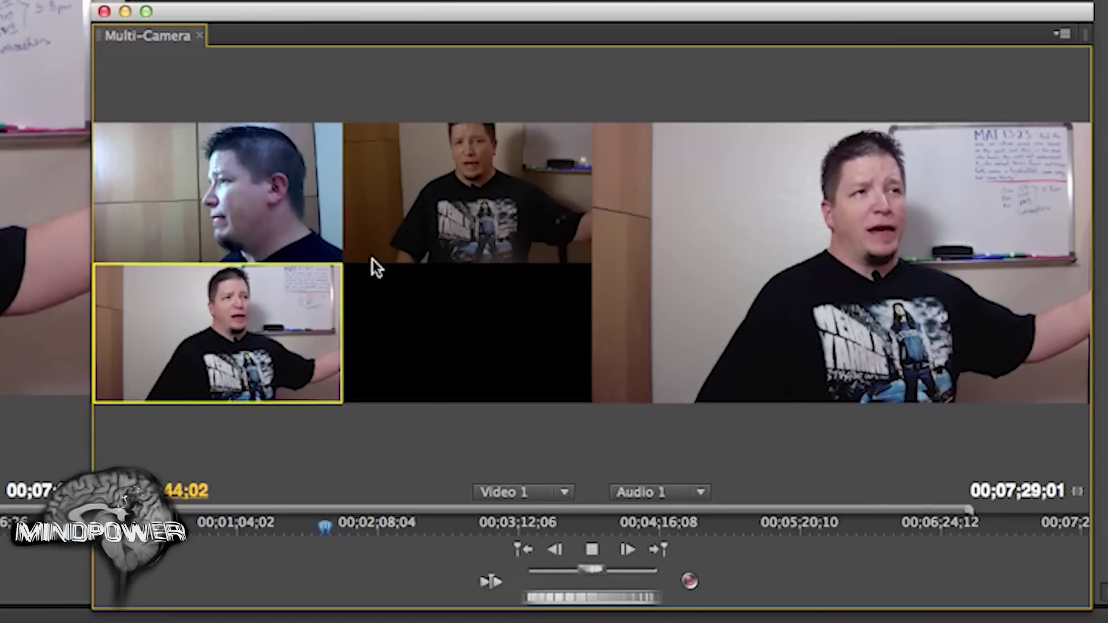
# Record live cuts between the front, whiteboard and side profile angles during playback
pyautogui.click(433, 213)
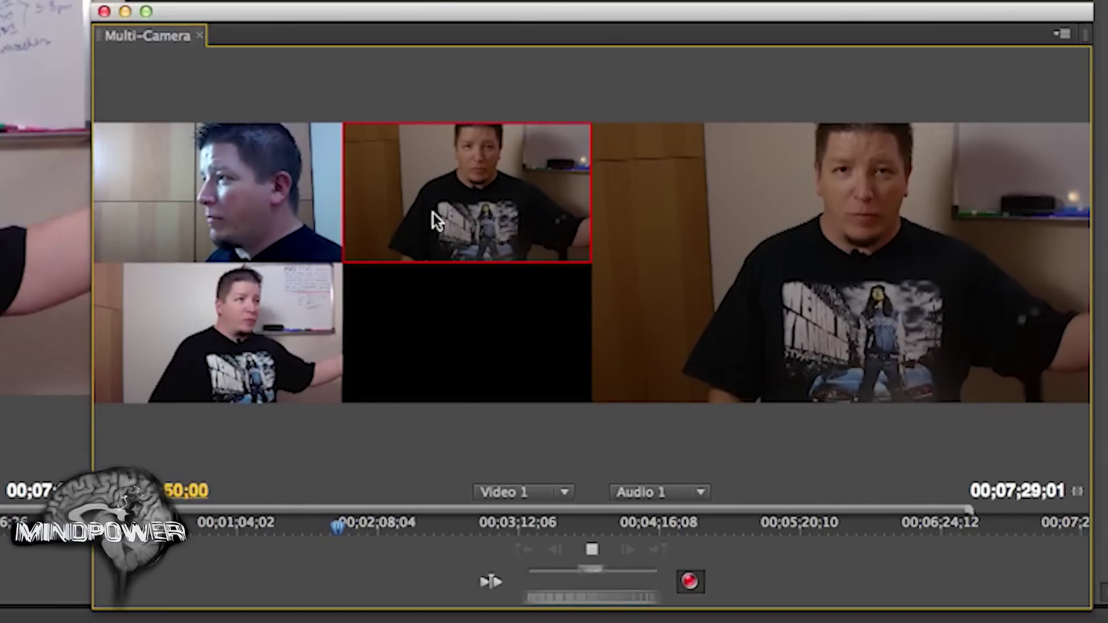
pyautogui.click(301, 328)
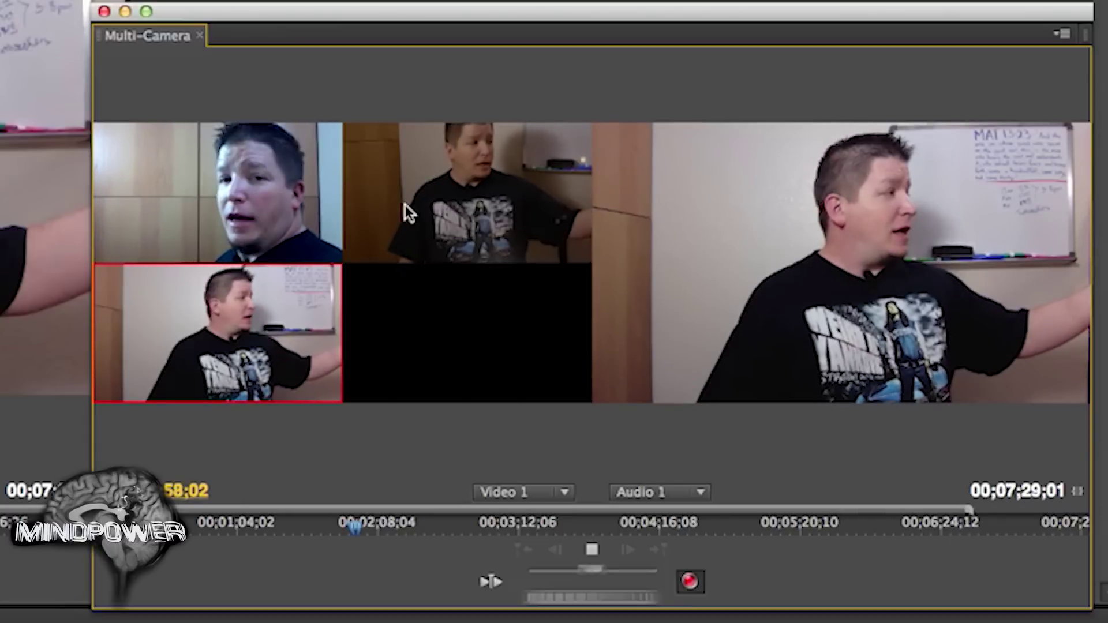
pyautogui.click(265, 175)
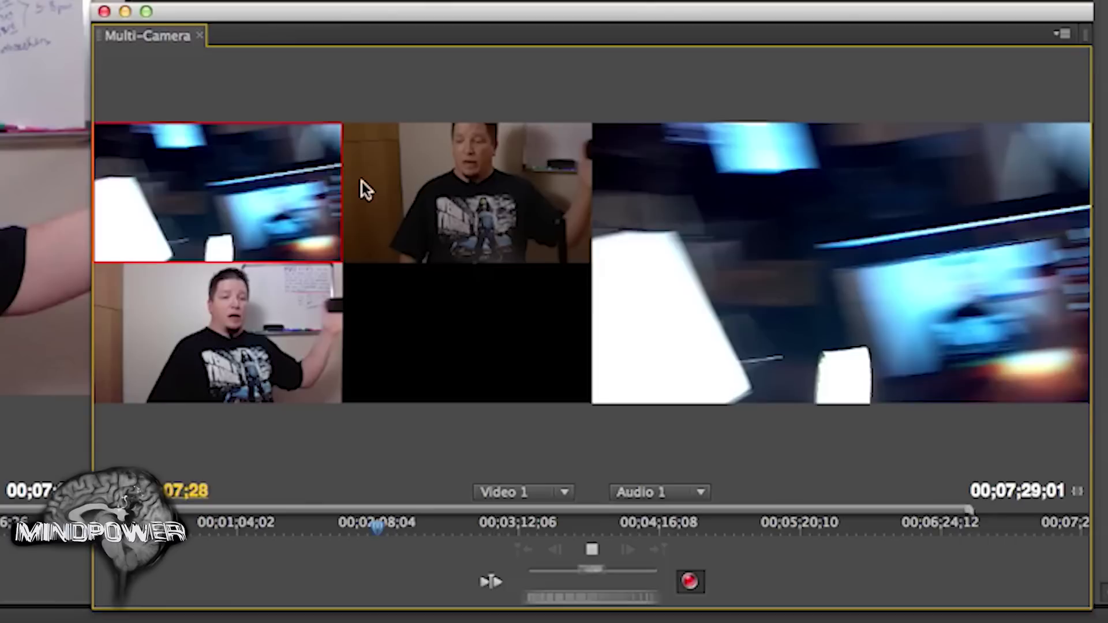
pyautogui.click(364, 182)
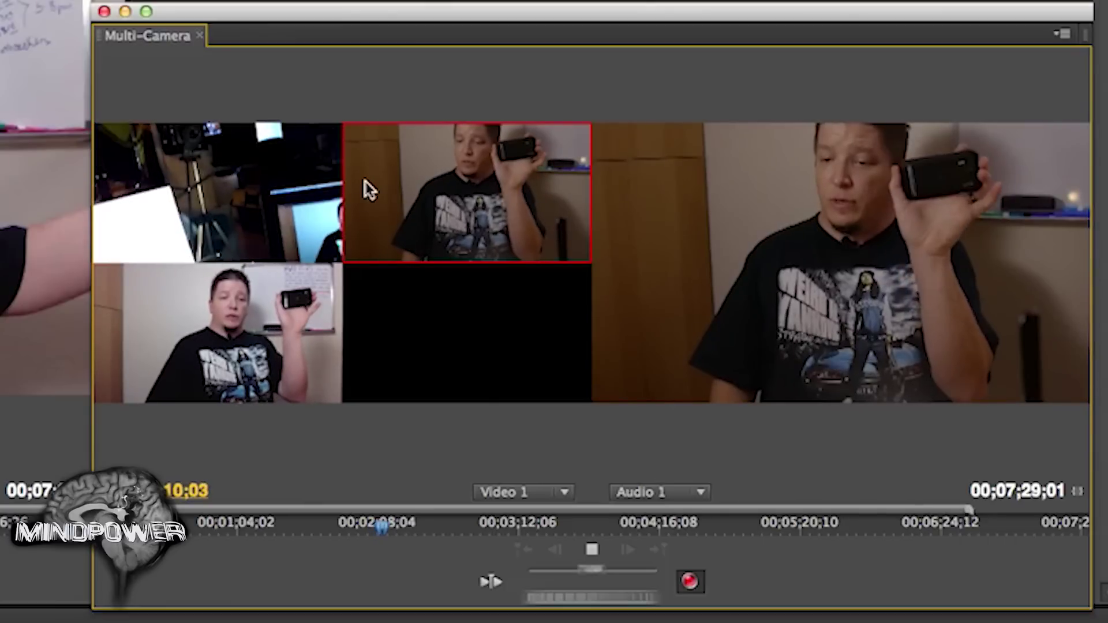
pyautogui.click(274, 324)
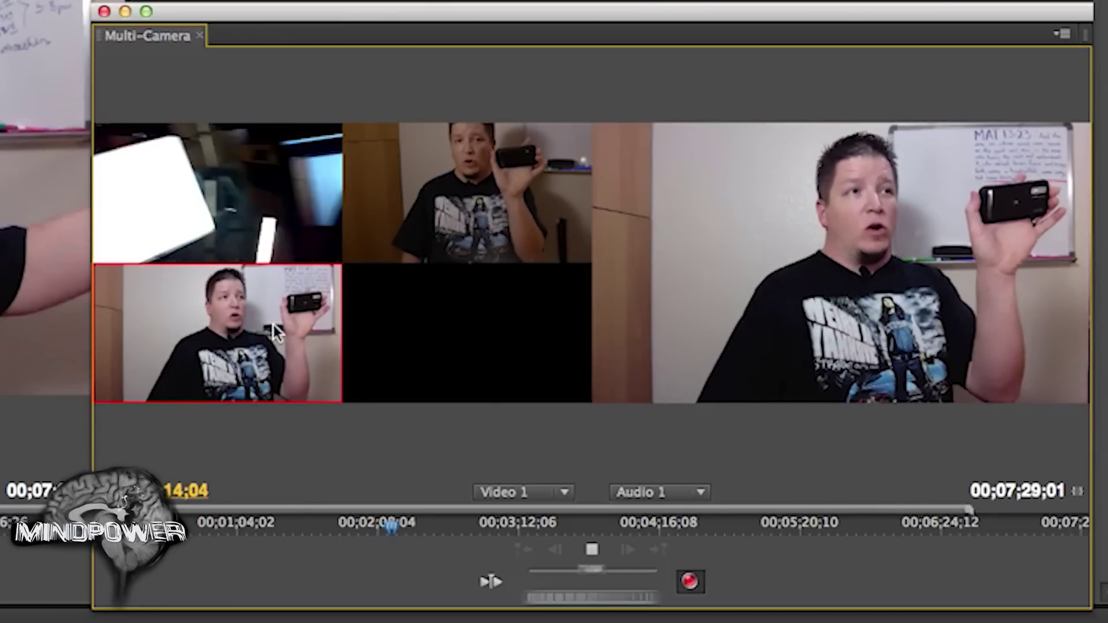
pyautogui.click(490, 220)
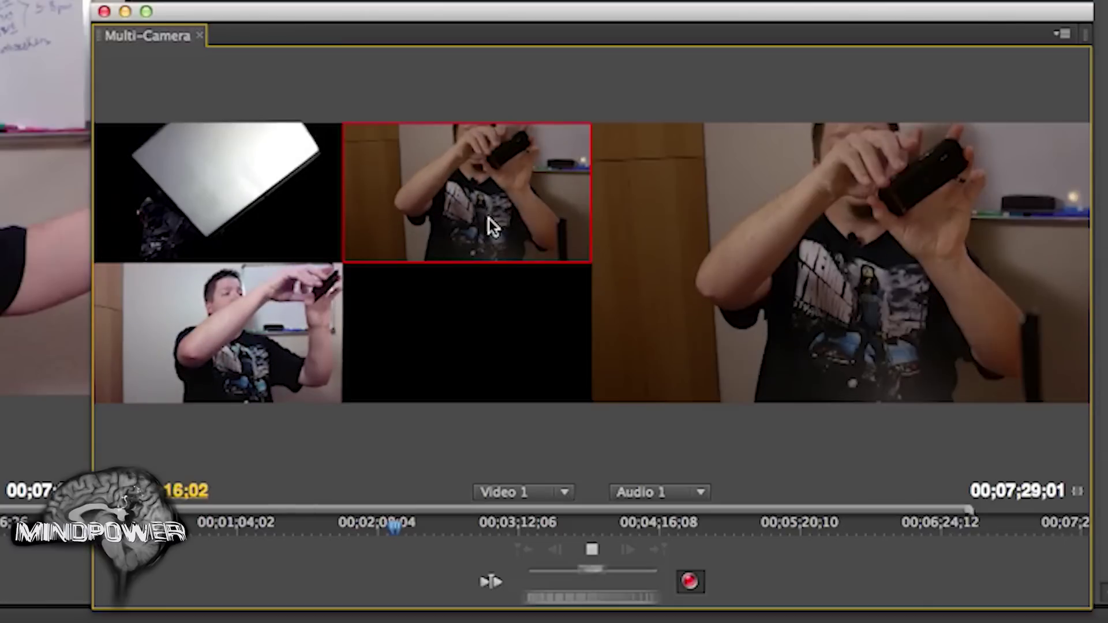
pyautogui.click(317, 208)
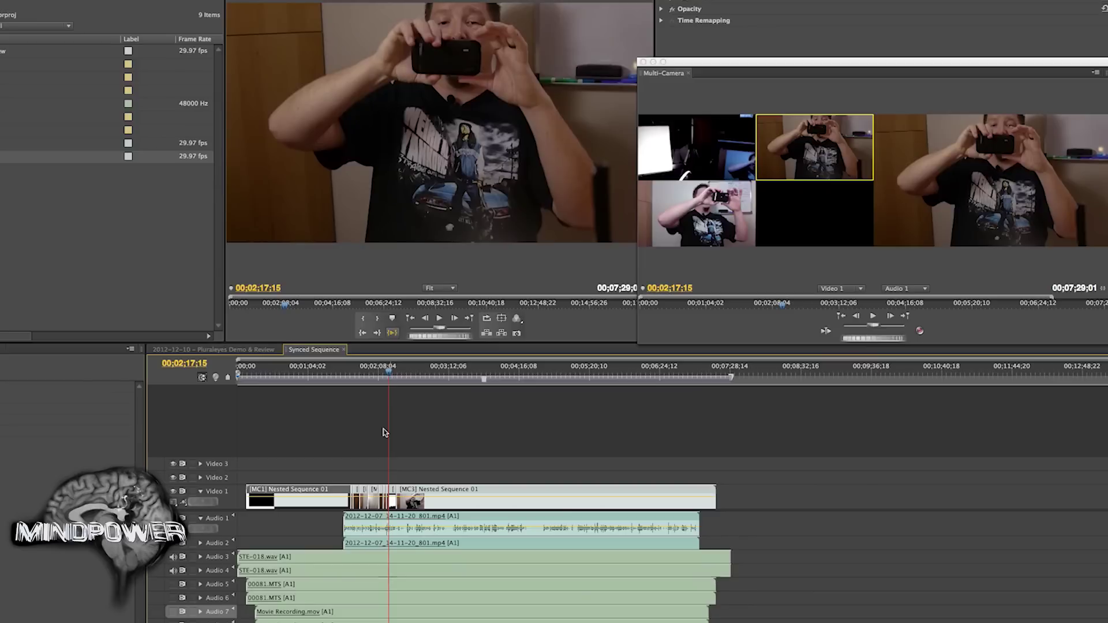
# Scrub the playhead back over the recorded cuts and select the [MC3] Nested Sequence 01 clip
pyautogui.moveTo(350, 379); pyautogui.dragTo(397, 386)
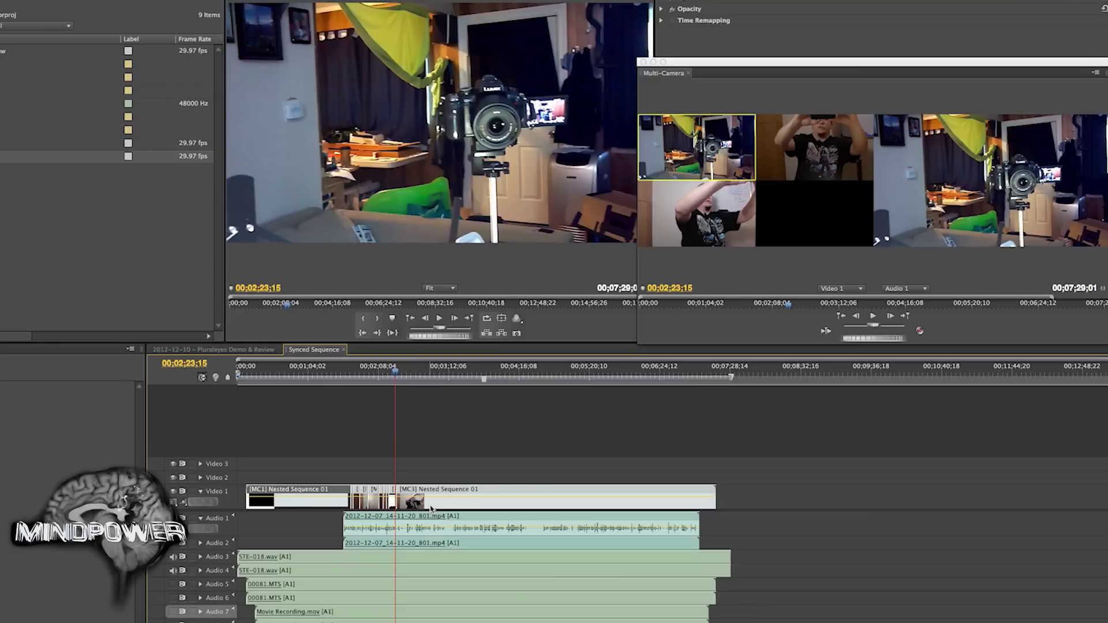
pyautogui.click(431, 508)
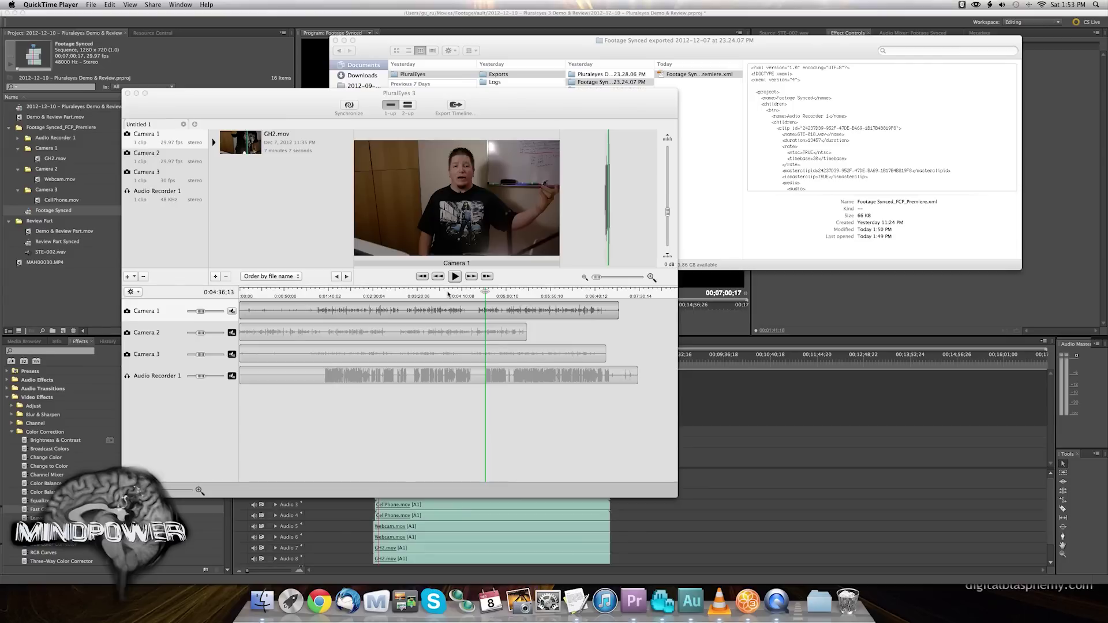
# Look over the synced tracks in PluralEyes 3, then bring Premiere Pro back to the front
pyautogui.click(448, 294)
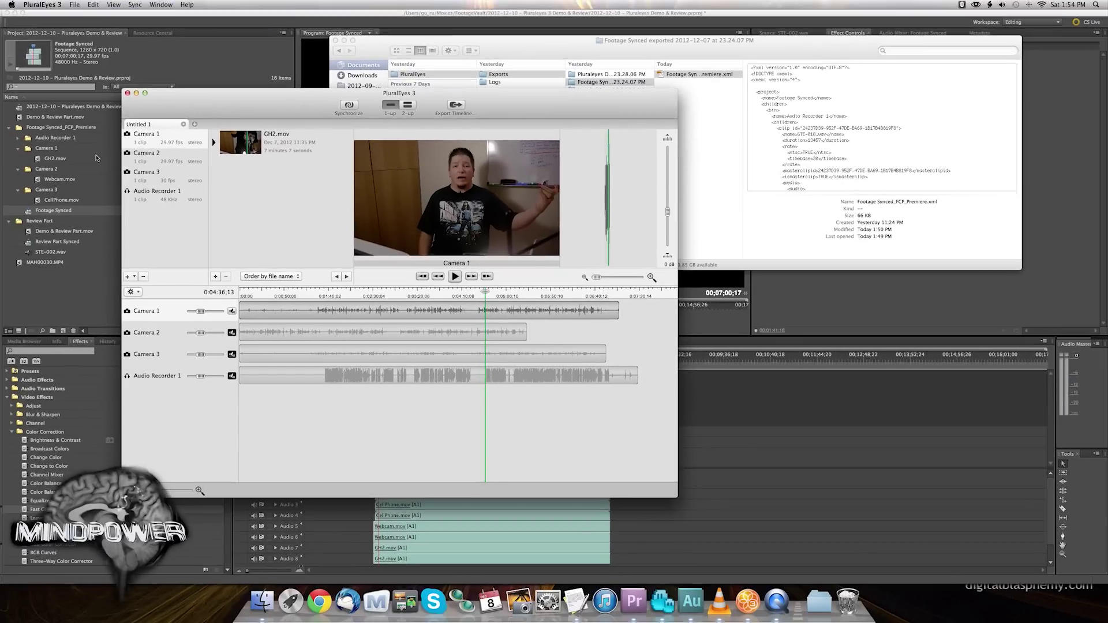
pyautogui.click(53, 218)
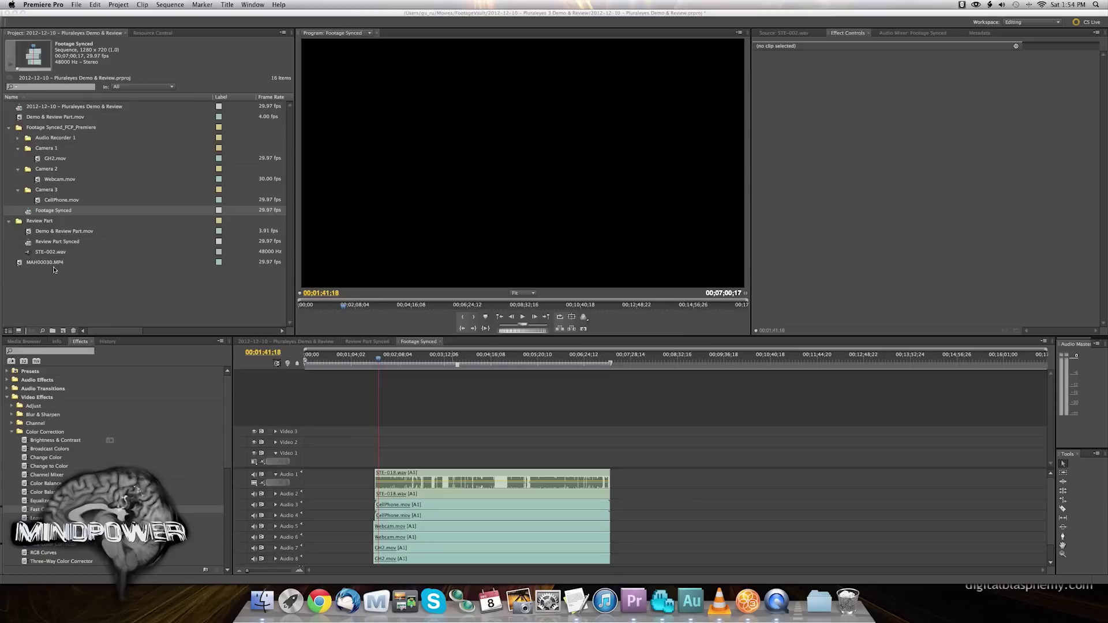
# Rename the Footage Synced sequence in the Project panel and confirm the name
pyautogui.click(52, 211)
pyautogui.press('Return')
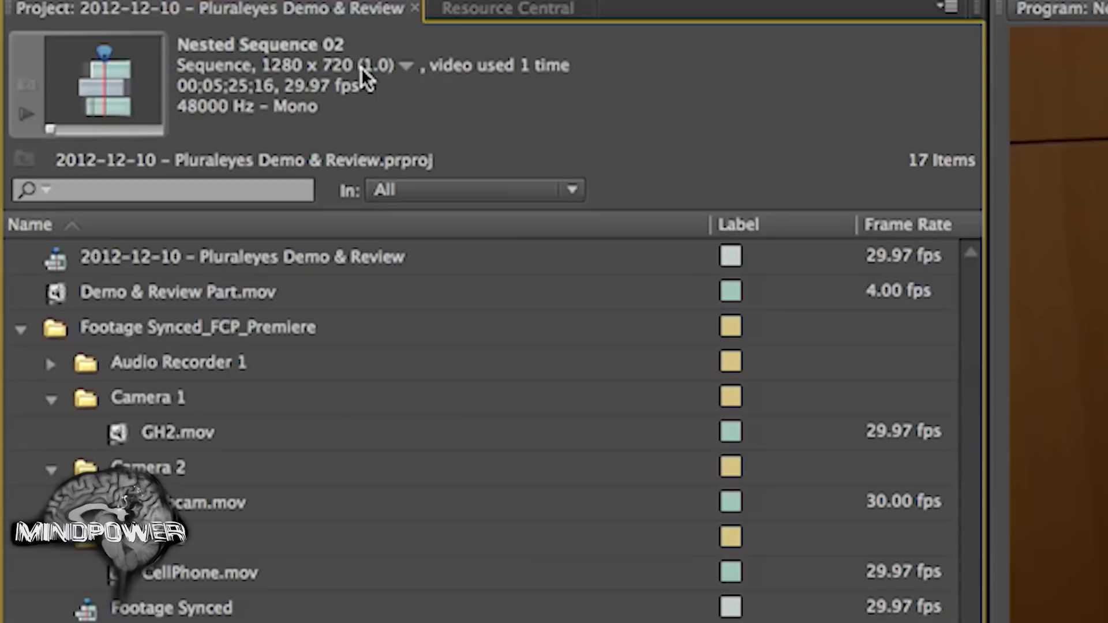
pyautogui.click(522, 1)
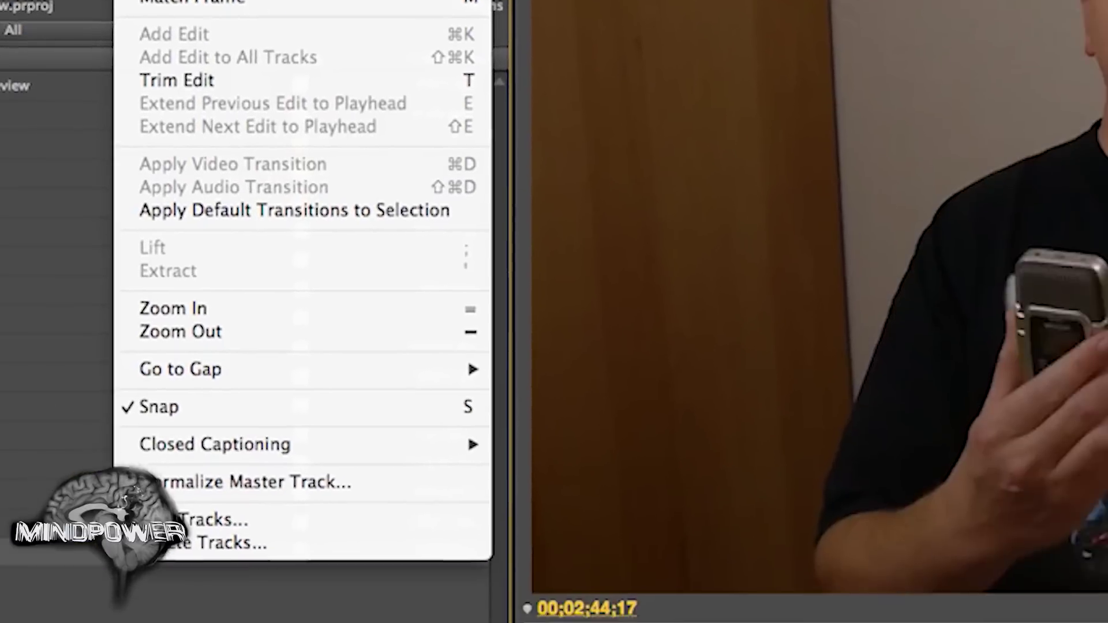
pyautogui.click(496, 1)
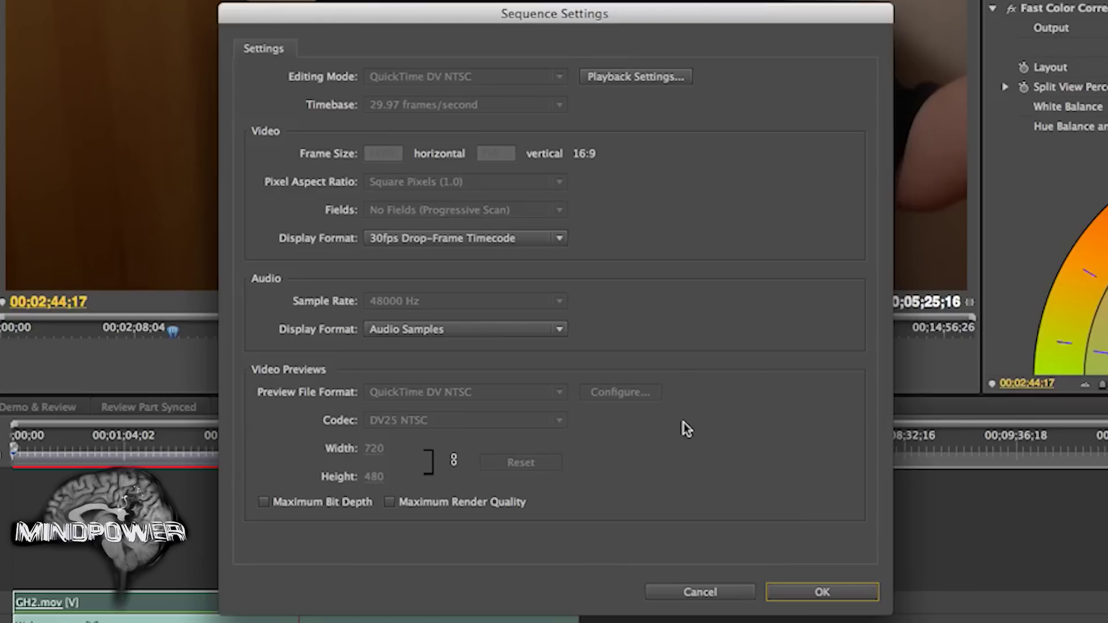
pyautogui.click(692, 592)
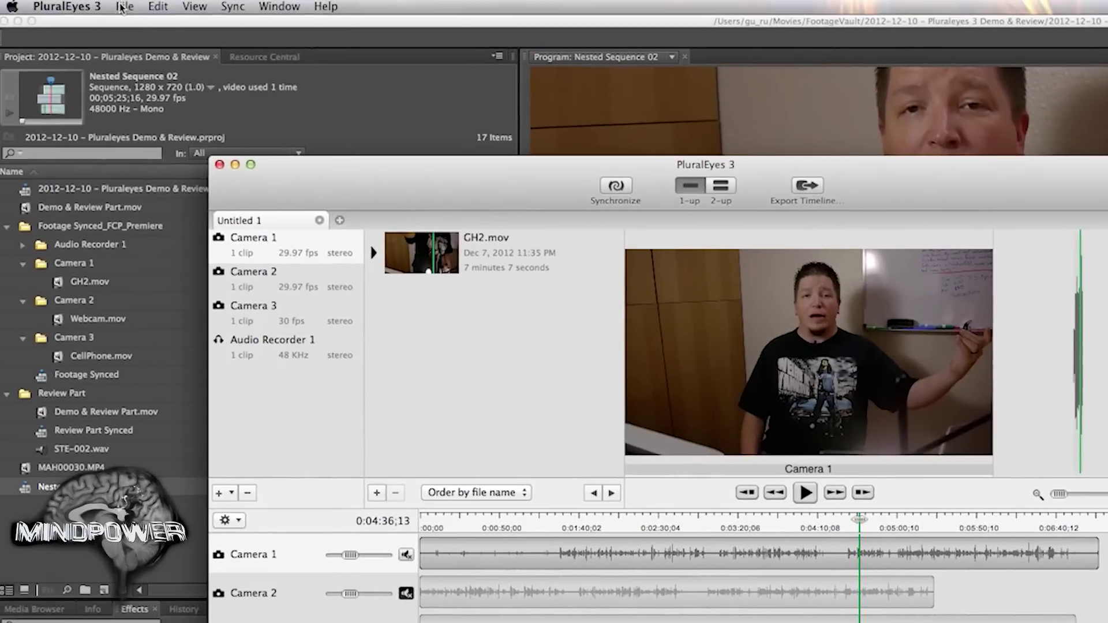
pyautogui.click(121, 7)
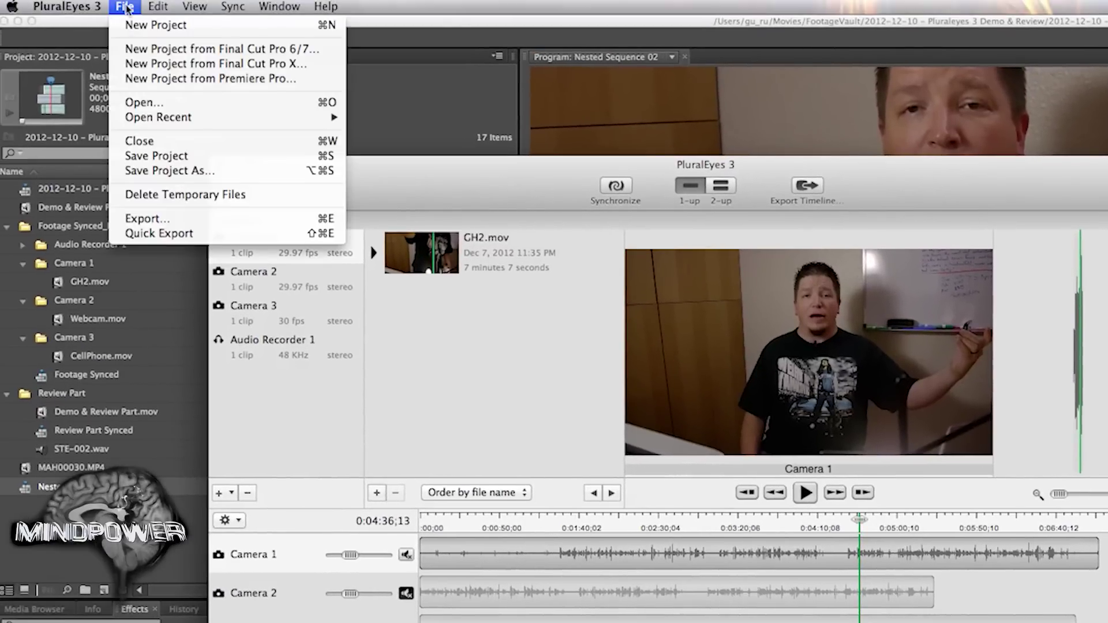
pyautogui.moveTo(95, 7)
pyautogui.moveTo(95, 53)
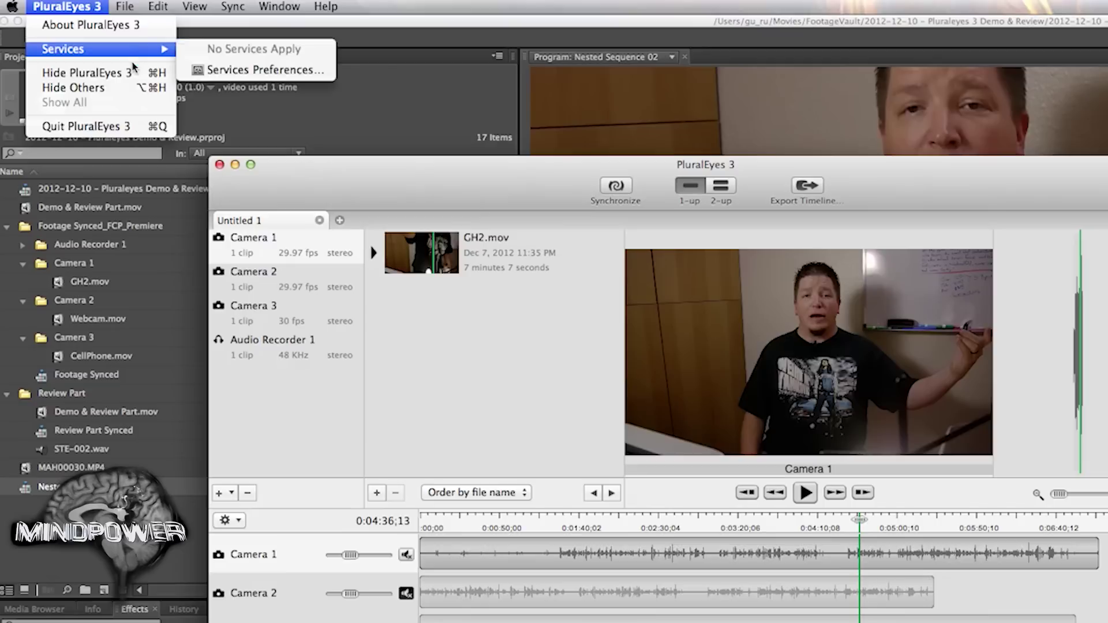
pyautogui.moveTo(290, 6)
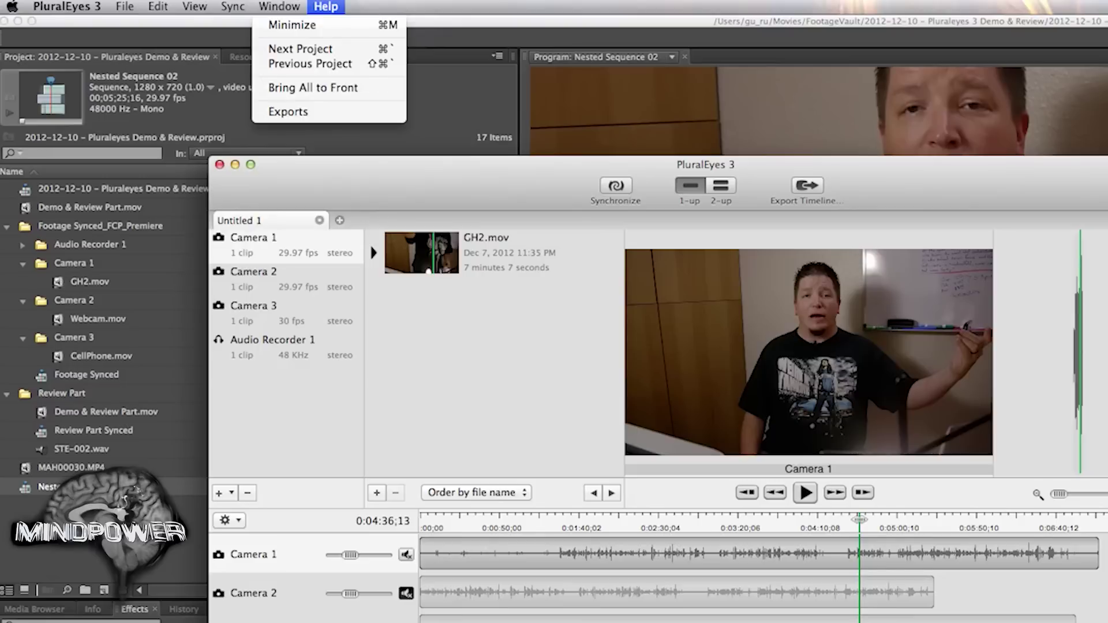
pyautogui.moveTo(326, 7)
pyautogui.click(361, 3)
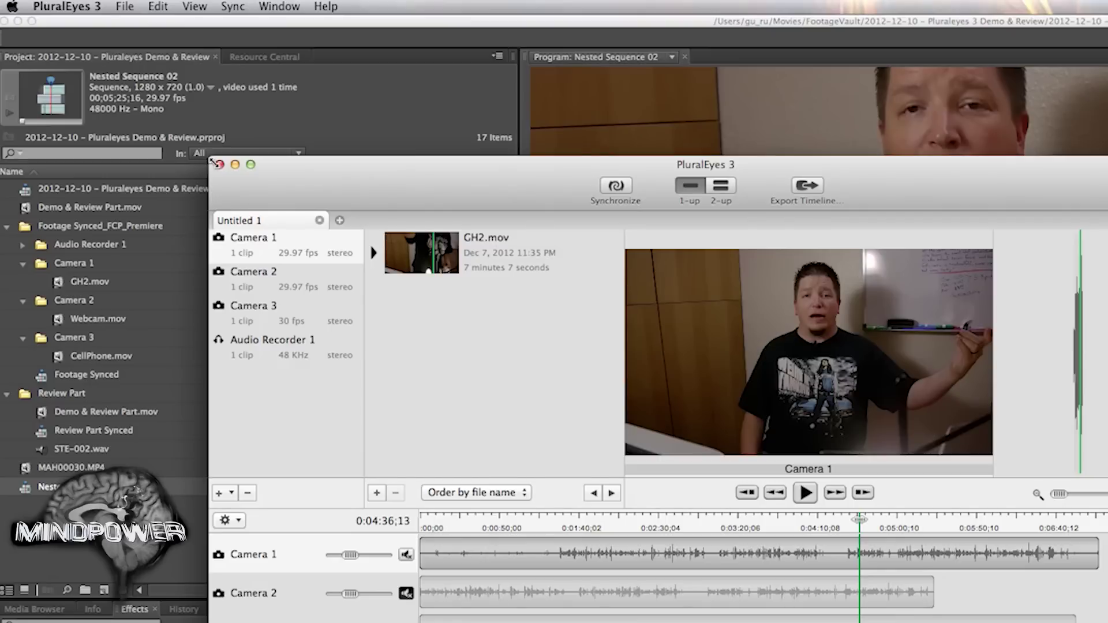
pyautogui.click(217, 164)
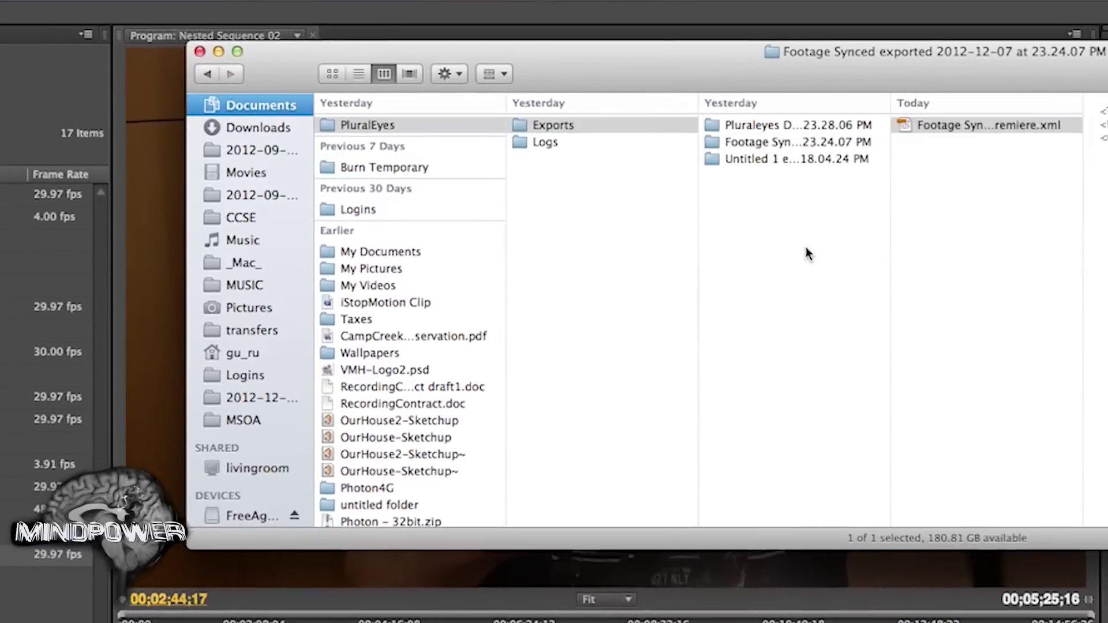
# In the Footage Synced export folder, bring up Open With for Footage Synced_FCP_Premiere.xml
pyautogui.click(807, 254)
pyautogui.click(816, 142)
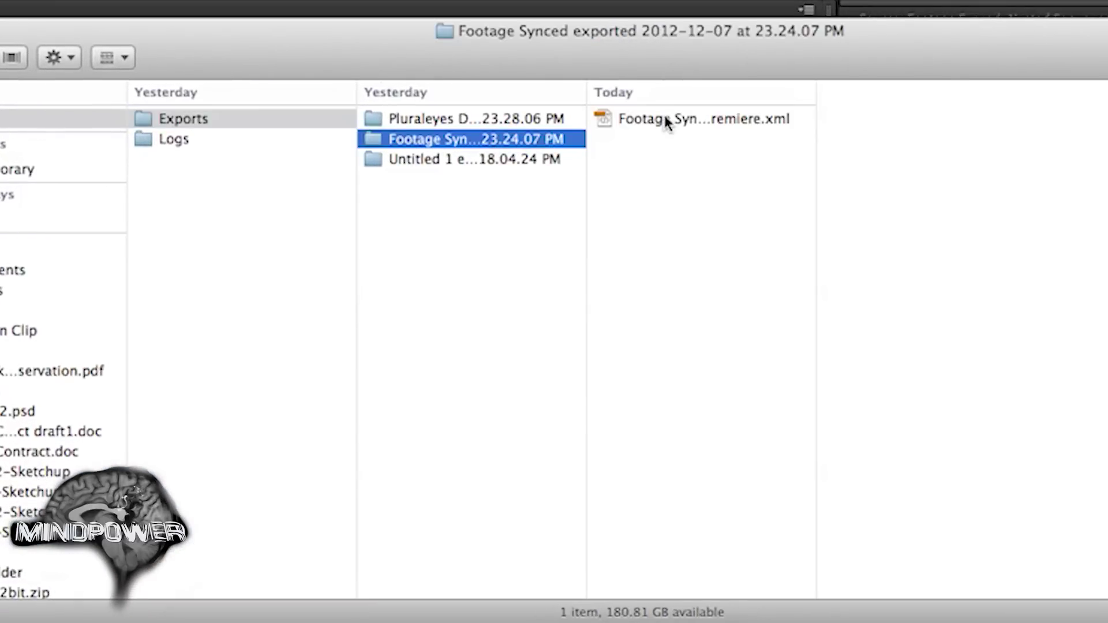
pyautogui.click(667, 122)
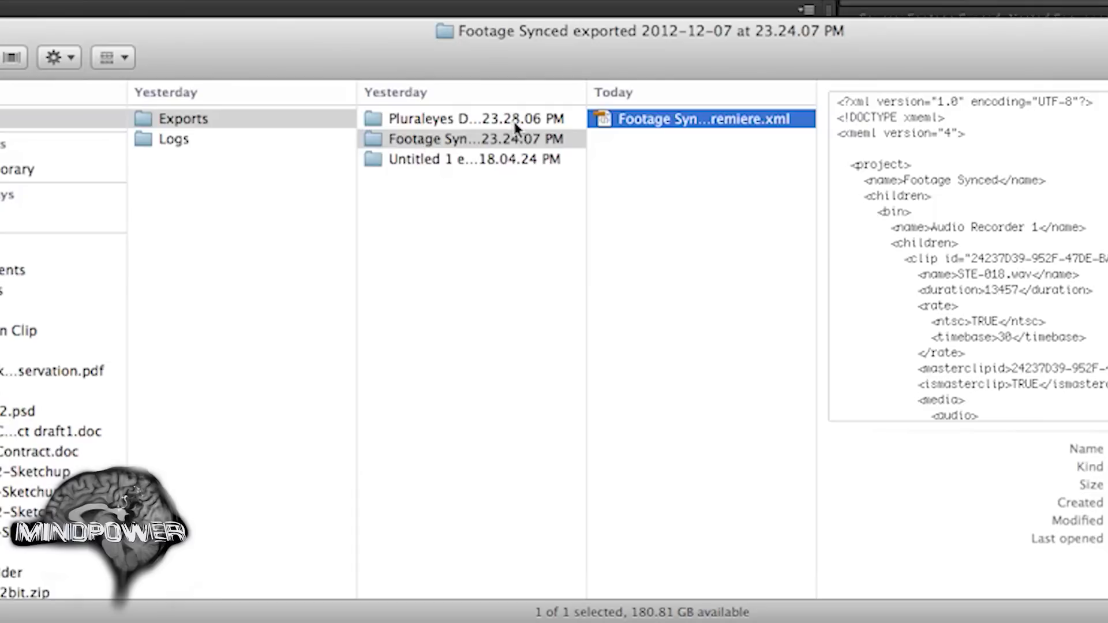
pyautogui.rightClick(617, 124)
pyautogui.moveTo(650, 149)
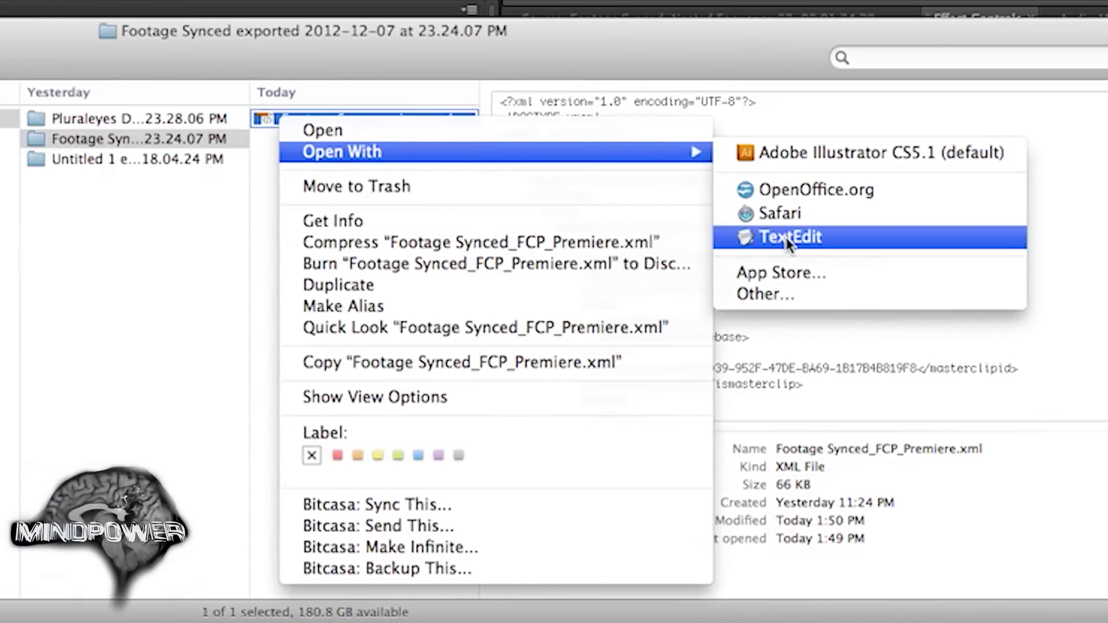
# Open the XML in TextEdit, confirm the warning, and search for <format>
pyautogui.click(789, 239)
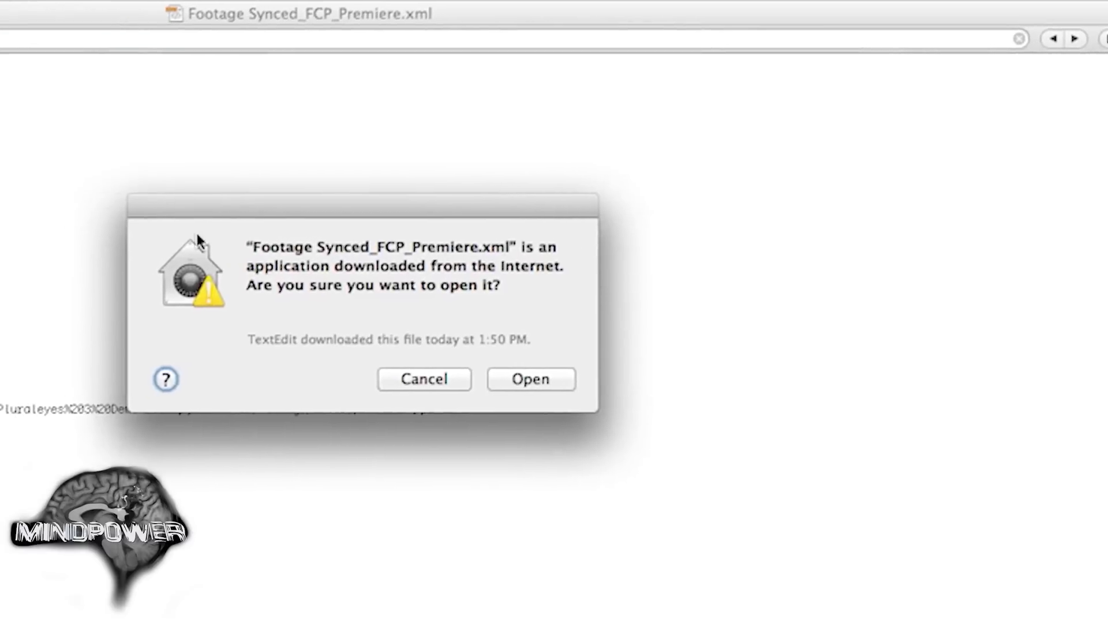
pyautogui.click(664, 354)
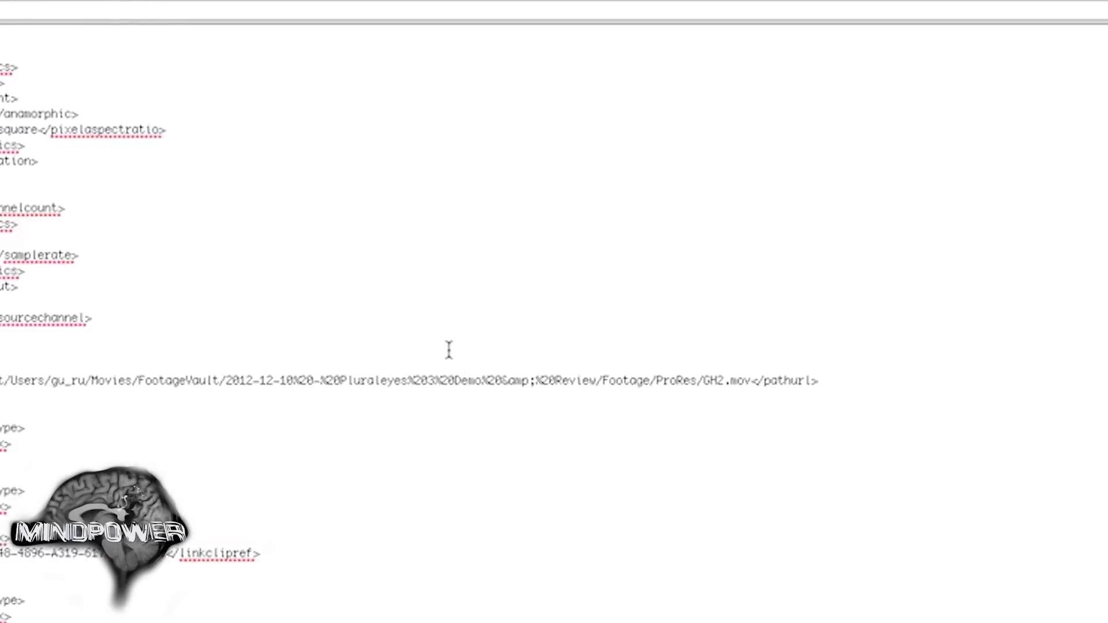
pyautogui.click(179, 8)
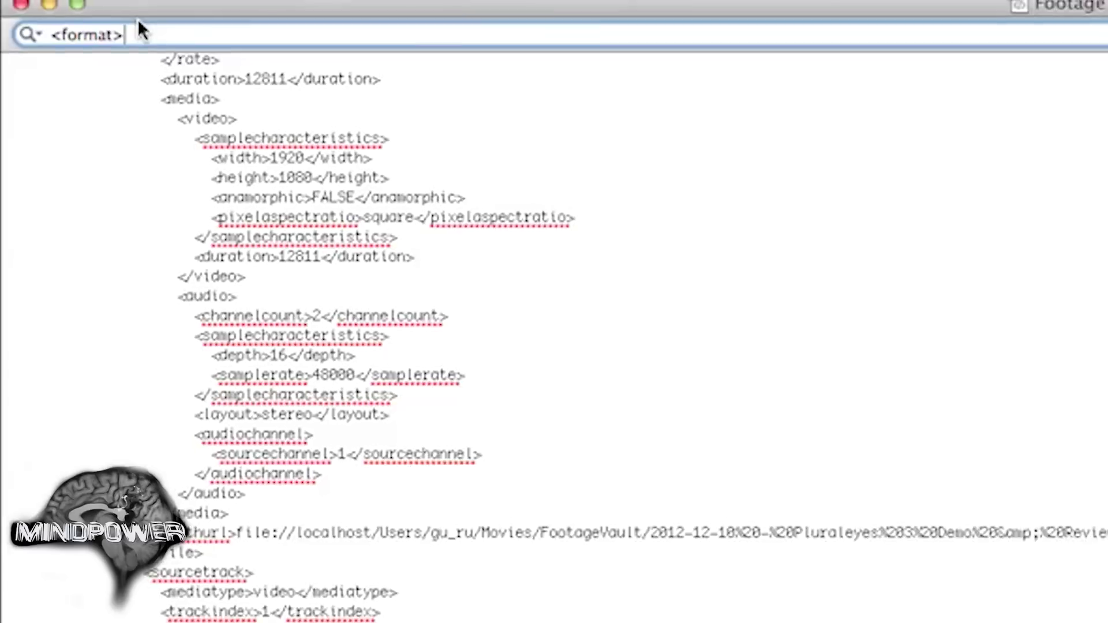
pyautogui.hotkey('shift', 'Left')
pyautogui.hotkey('shift', 'Left')
pyautogui.hotkey('shift', 'Left')
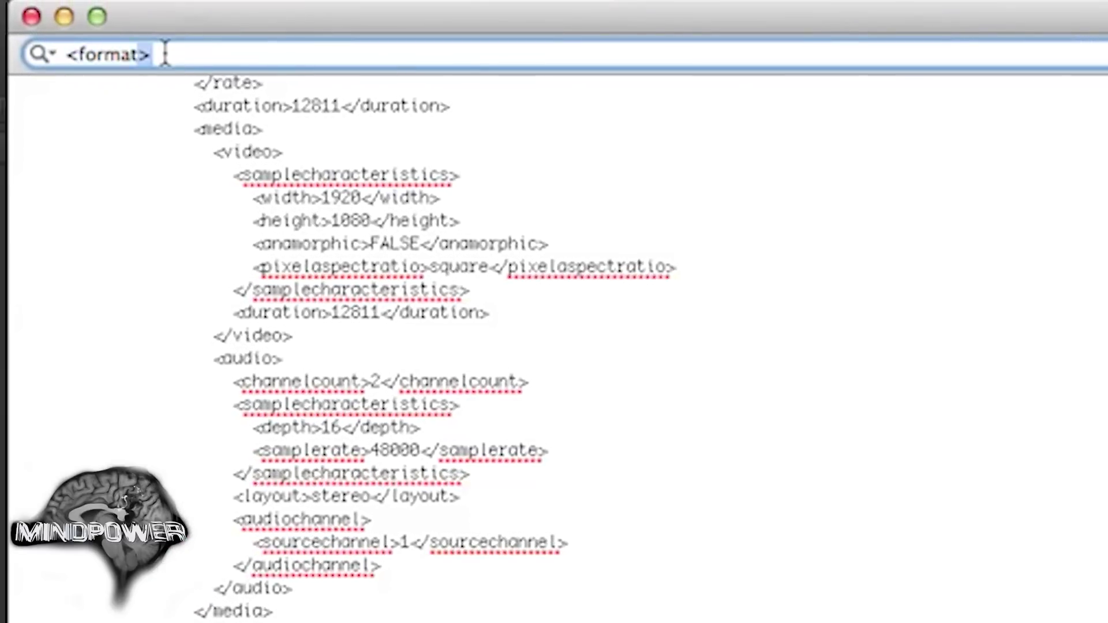
pyautogui.hotkey('shift', 'Left')
pyautogui.hotkey('shift', 'Left')
pyautogui.hotkey('shift', 'Left')
pyautogui.hotkey('shift', 'Left')
pyautogui.hotkey('shift', 'Left')
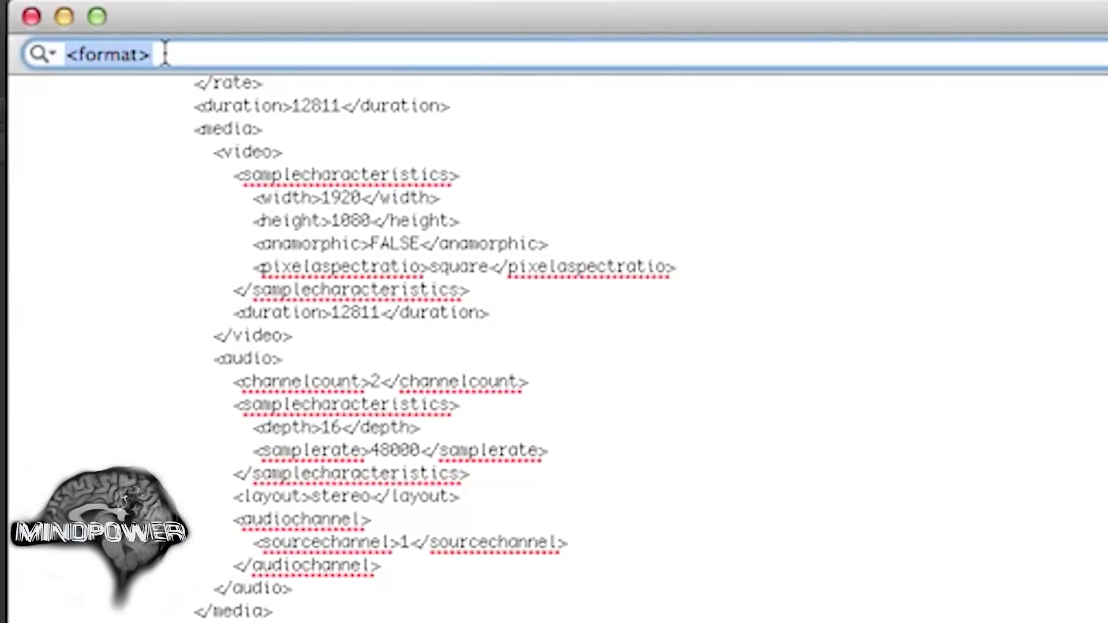
pyautogui.write('<')
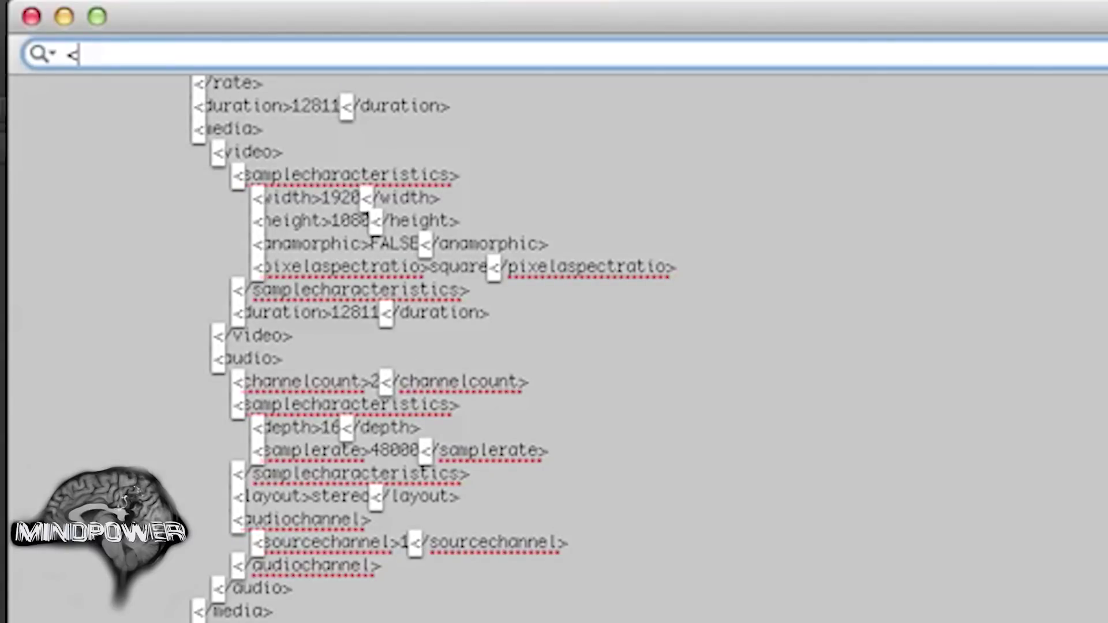
pyautogui.write('format')
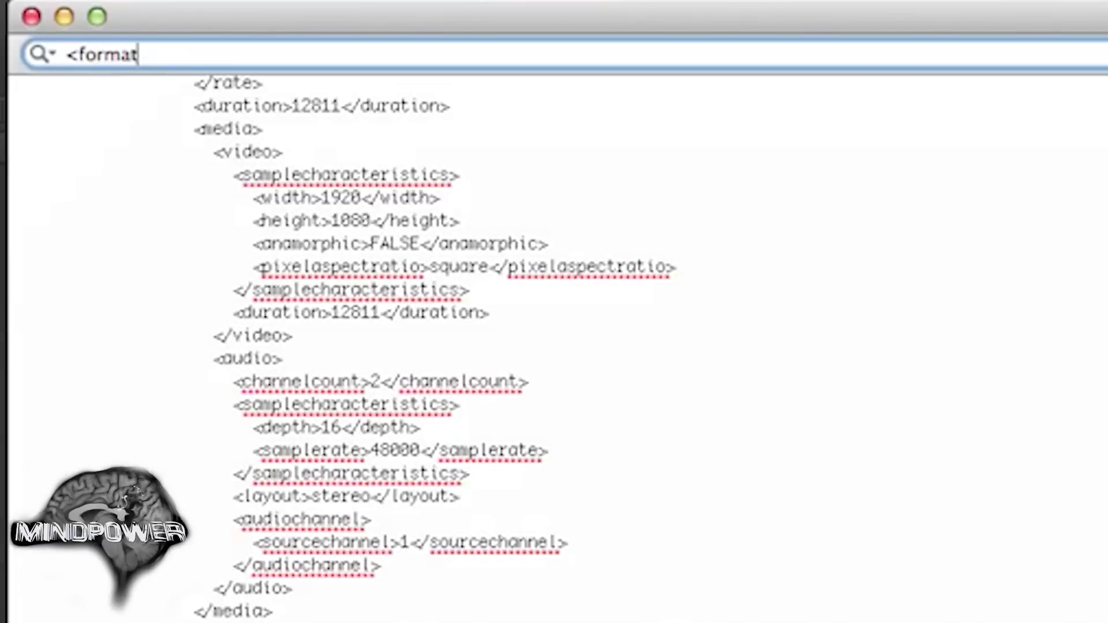
pyautogui.write('>')
pyautogui.press('Tab')
# Change the format width from 1280 to 1920 and height from 720 to 1080
pyautogui.scroll(-2, 554, 347)
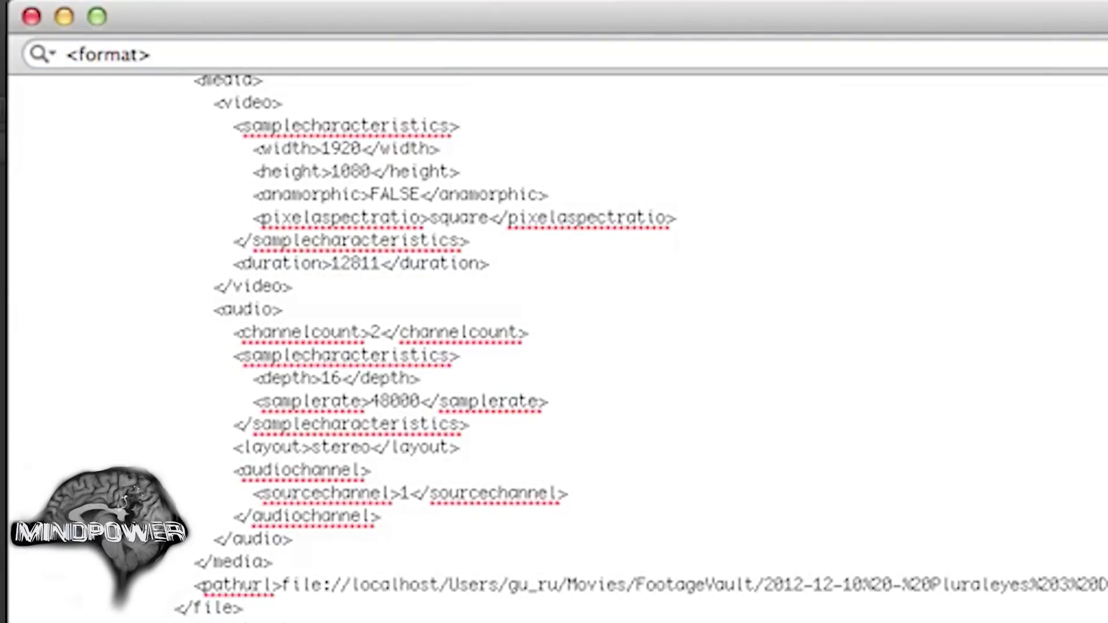
pyautogui.scroll(-10, 248, 297)
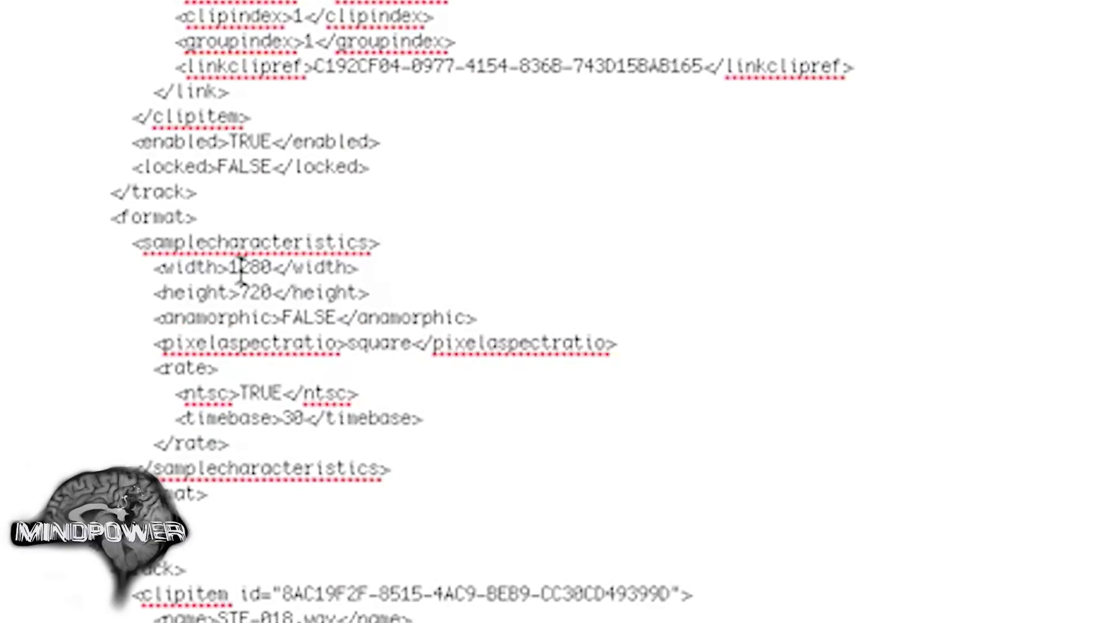
pyautogui.moveTo(242, 305); pyautogui.dragTo(272, 275)
pyautogui.write('1920')
pyautogui.moveTo(239, 293); pyautogui.dragTo(272, 295)
pyautogui.write('1080')
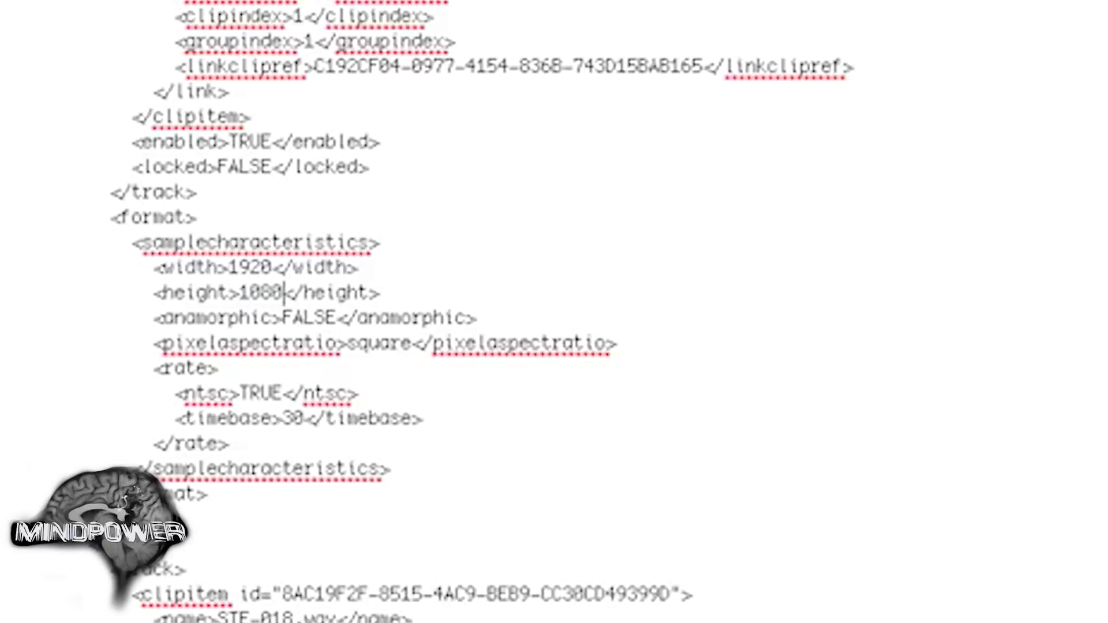
pyautogui.scroll(8, 404, 312)
pyautogui.scroll(5, 404, 312)
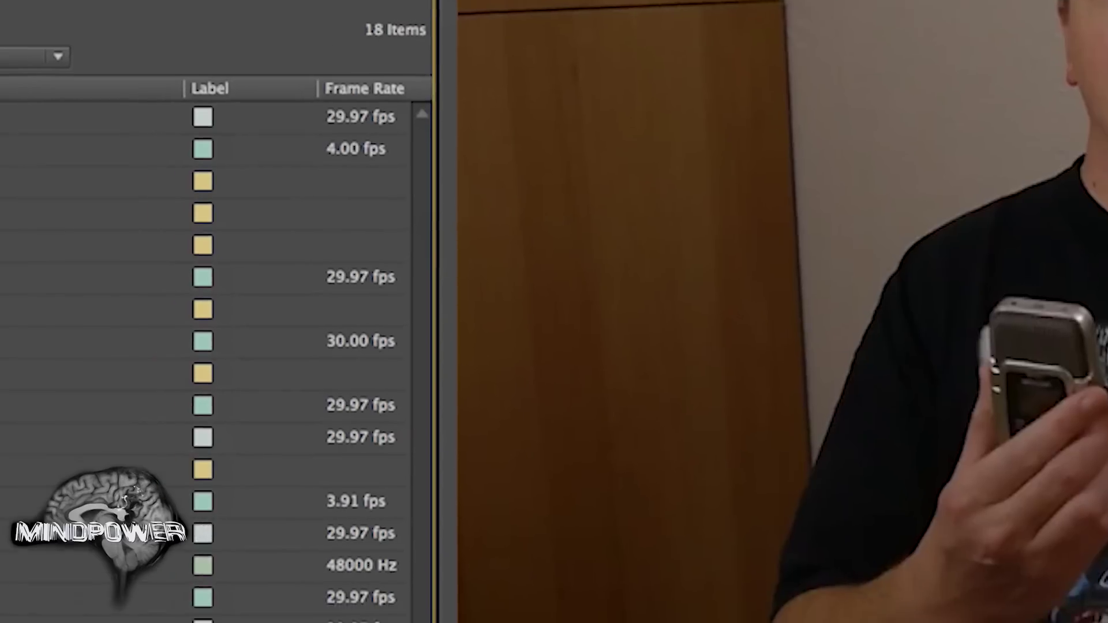
# Move from the Footage Synced_FCP_Premiere bin to Synced Sequence and jump to 00;05;23;00
pyautogui.press('Return')
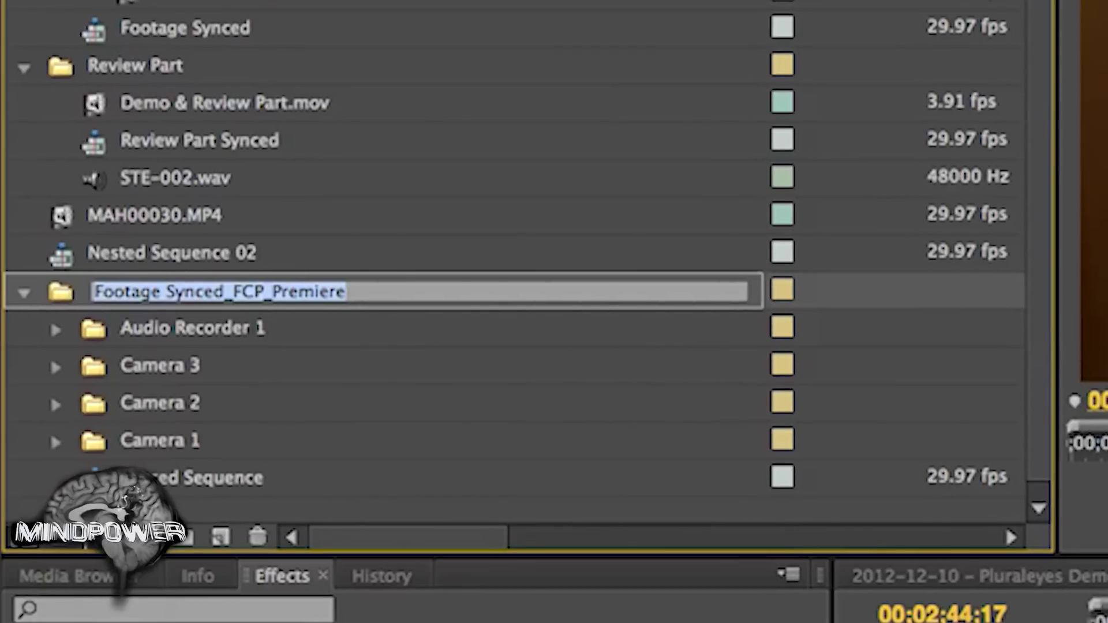
pyautogui.press('Tab')
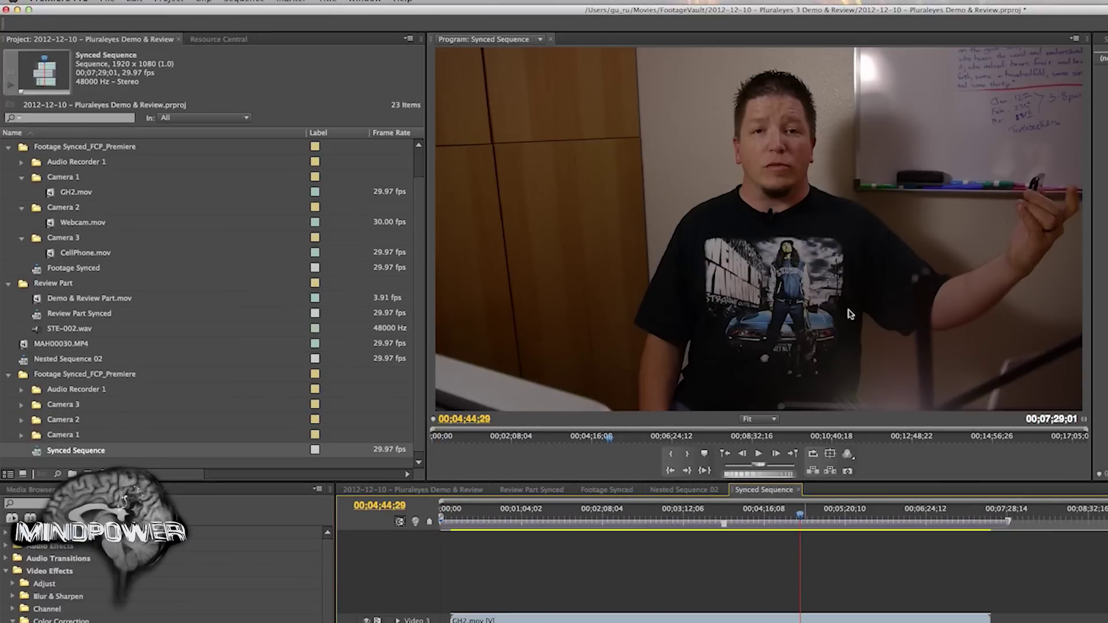
pyautogui.click(848, 509)
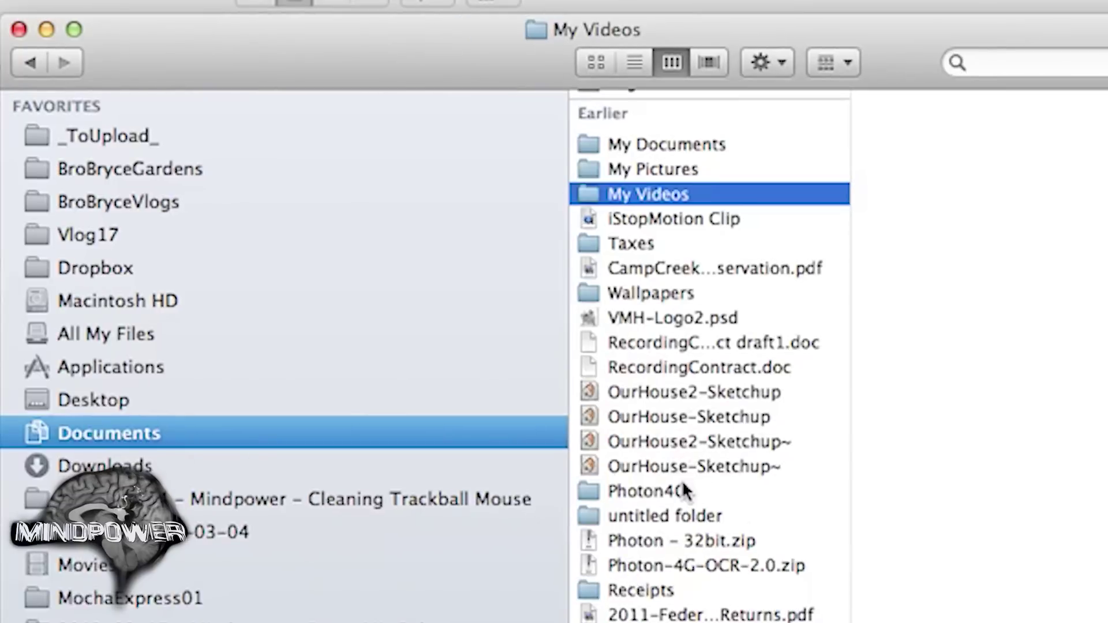
# Select the PluralEyes folder in Finder's Documents column
pyautogui.scroll(-5, 686, 491)
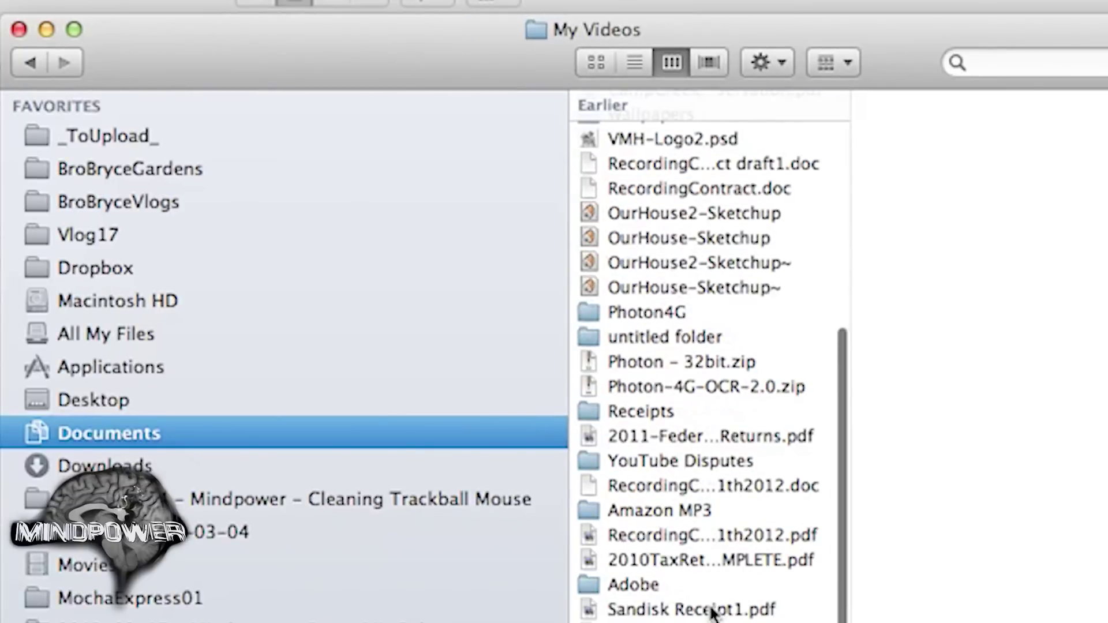
pyautogui.scroll(10, 722, 566)
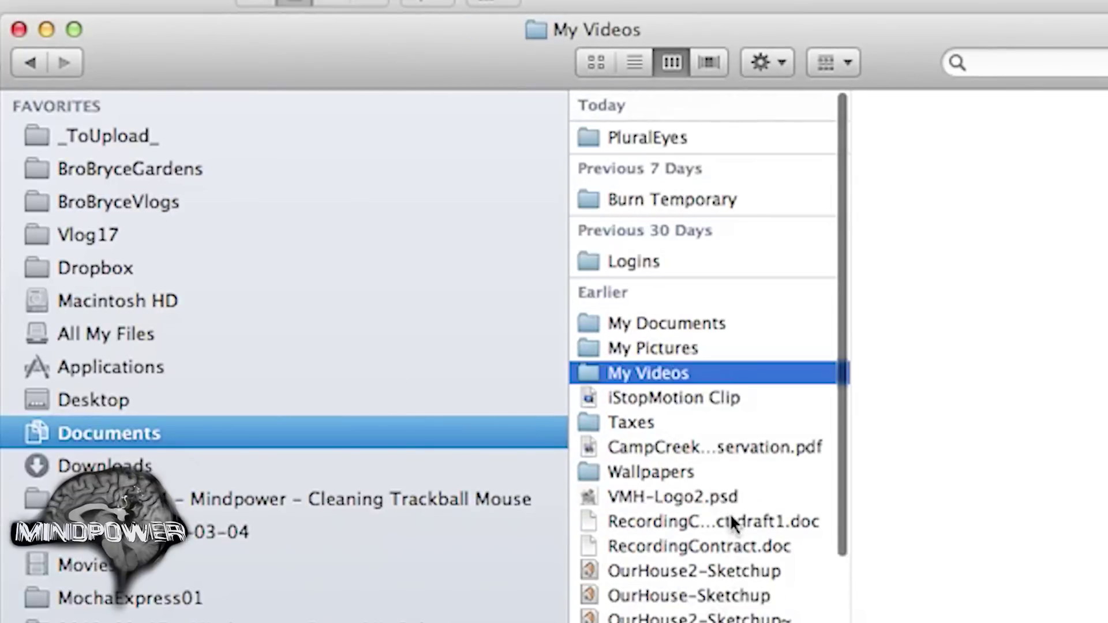
pyautogui.click(651, 145)
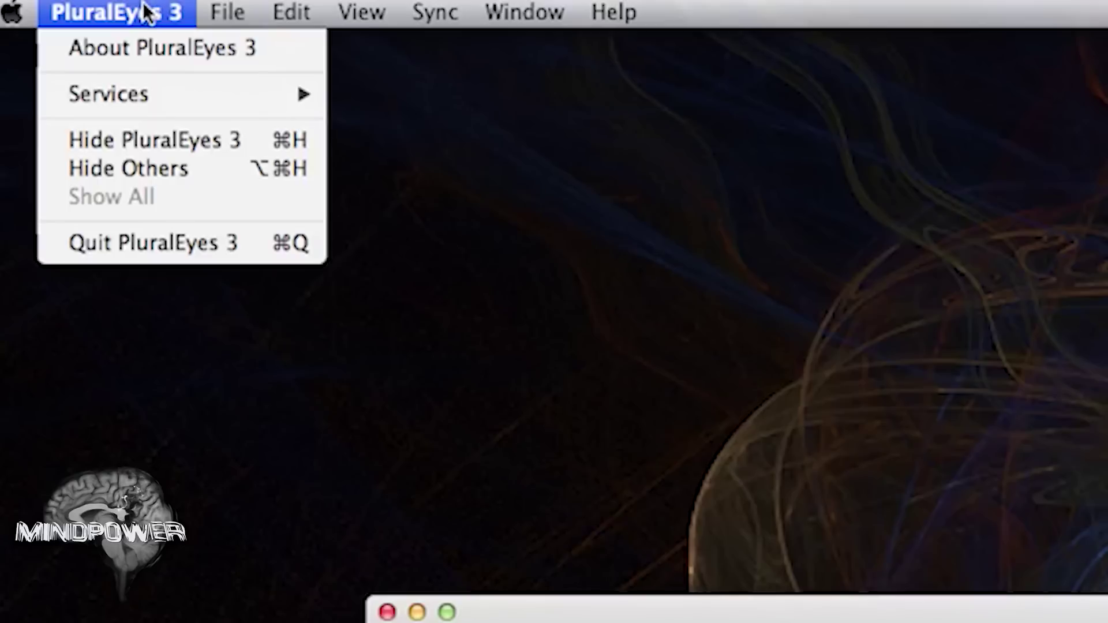
pyautogui.click(145, 12)
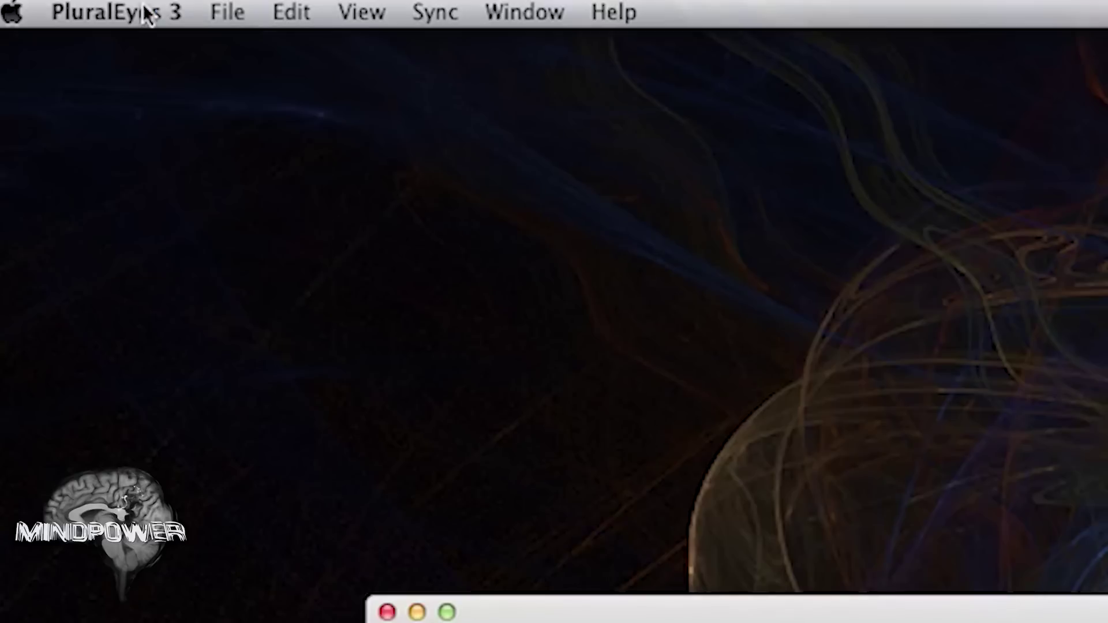
pyautogui.click(138, 10)
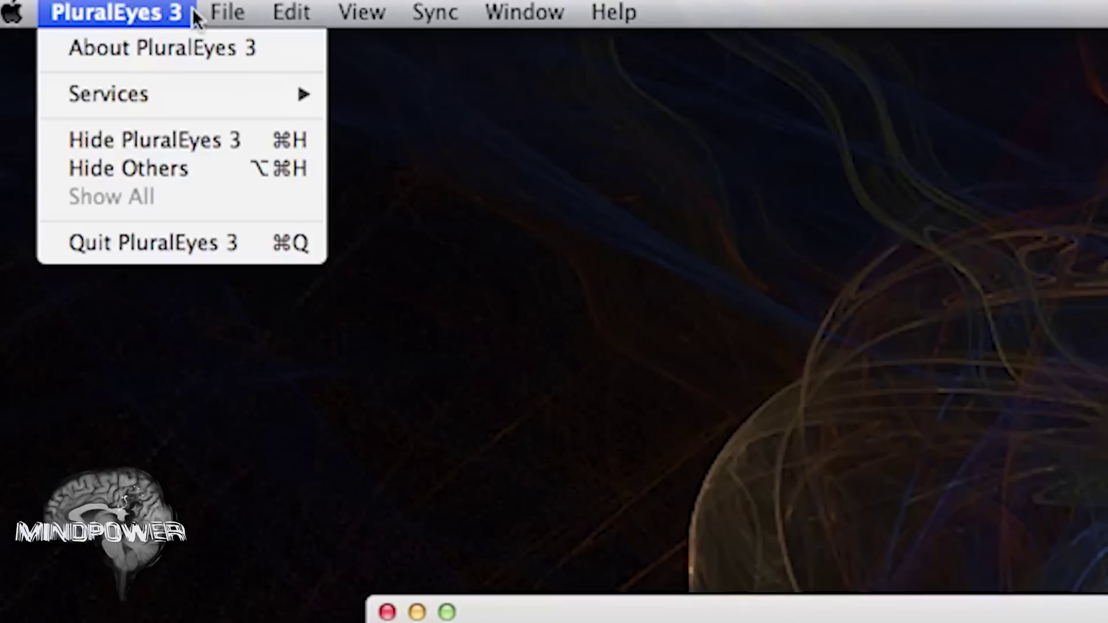
pyautogui.moveTo(241, 12)
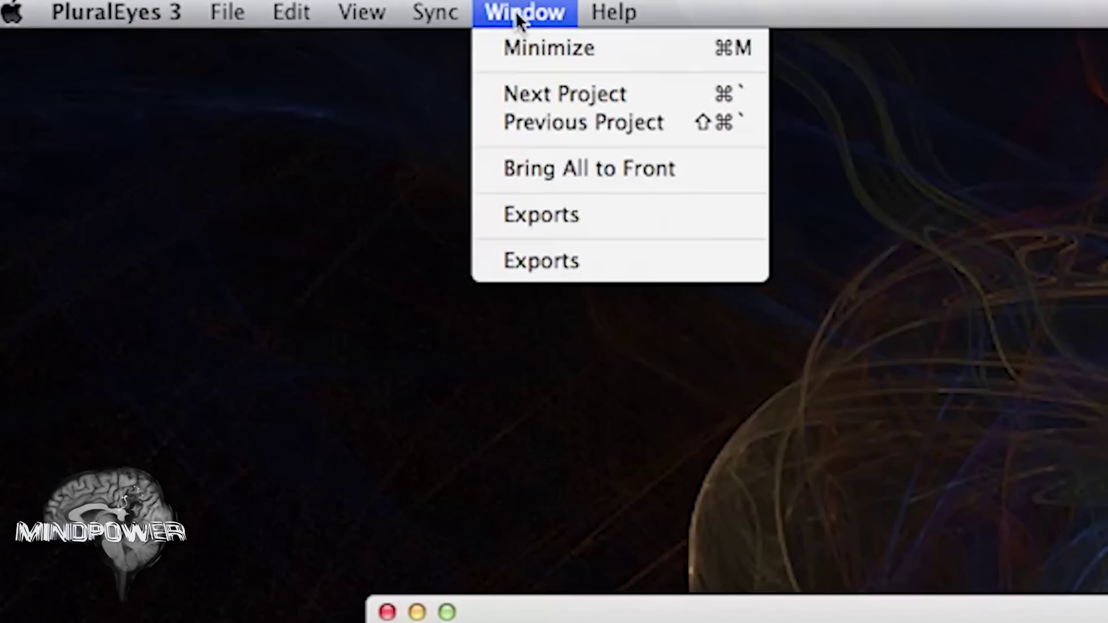
pyautogui.click(554, 213)
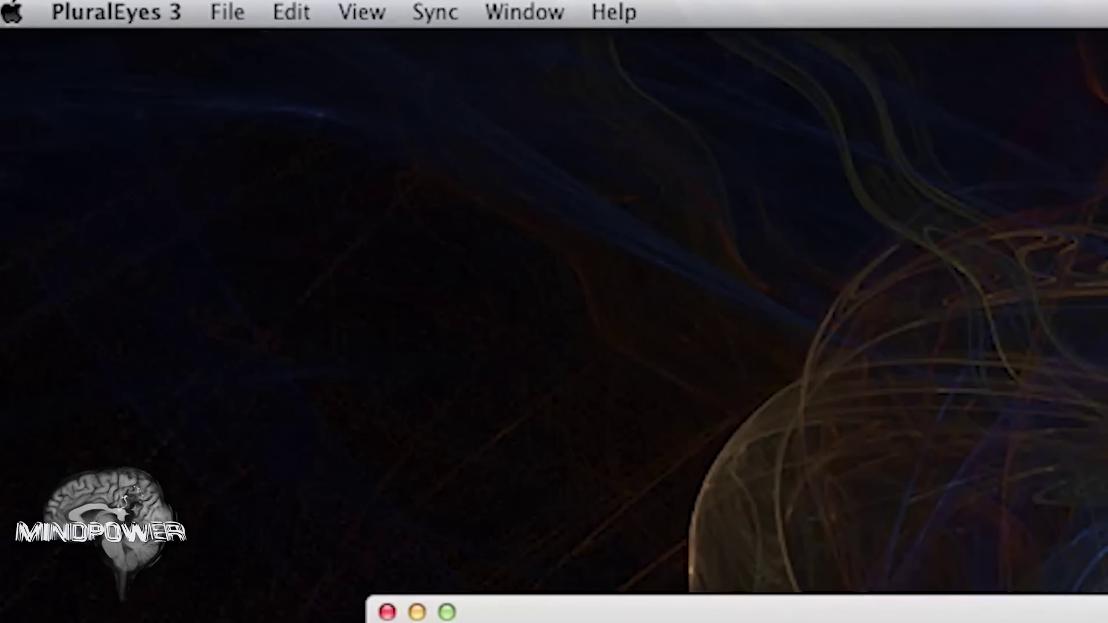
pyautogui.click(150, 18)
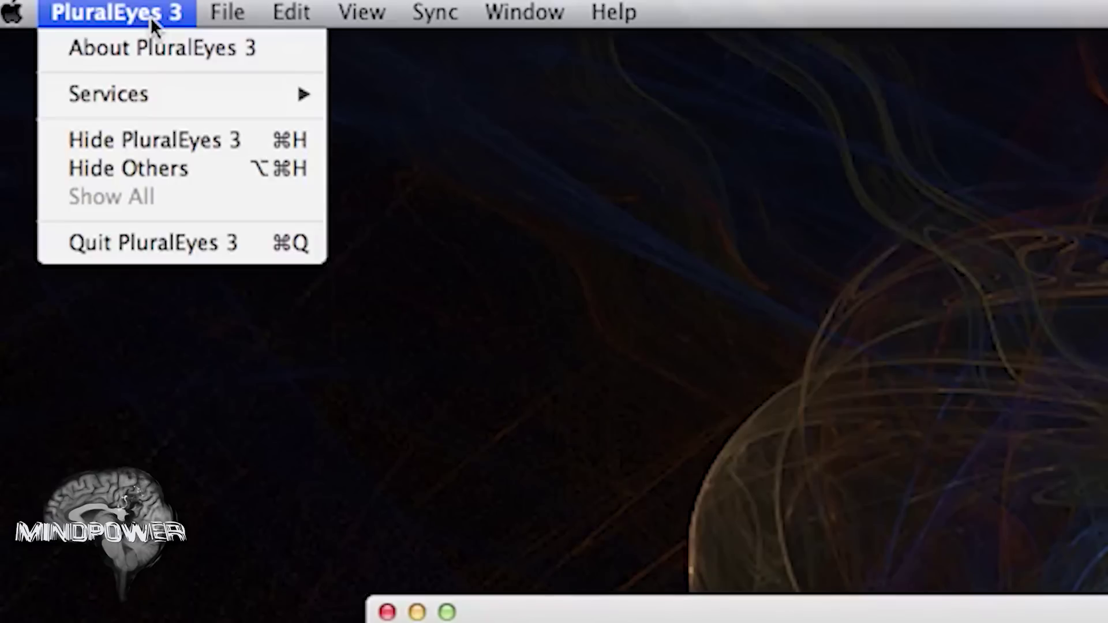
pyautogui.moveTo(351, 18)
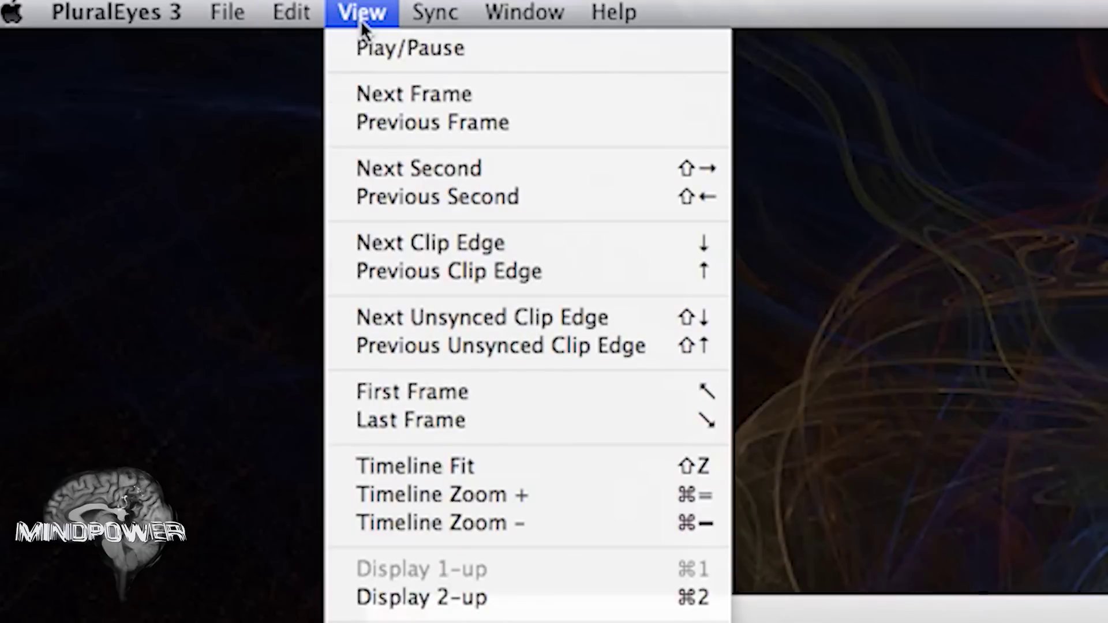
pyautogui.moveTo(449, 26)
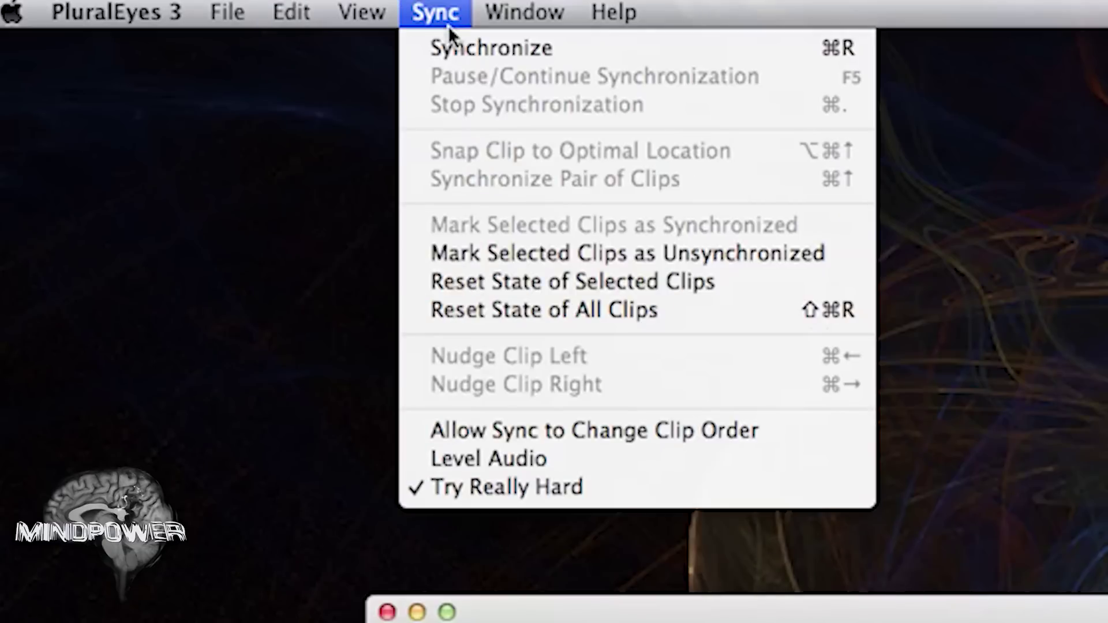
pyautogui.press('Escape')
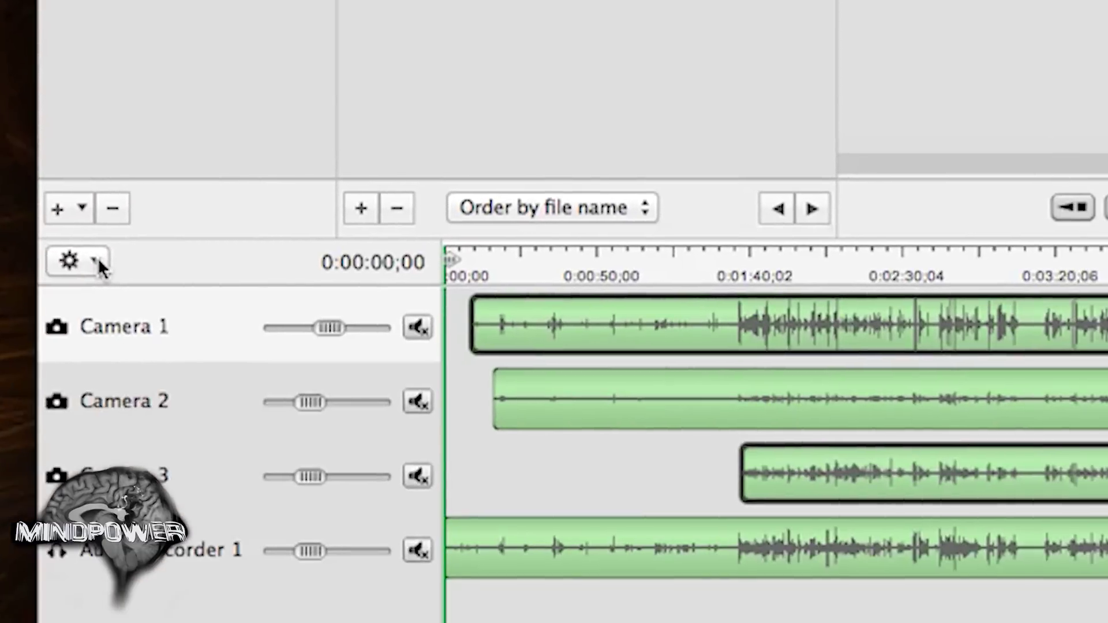
pyautogui.click(70, 263)
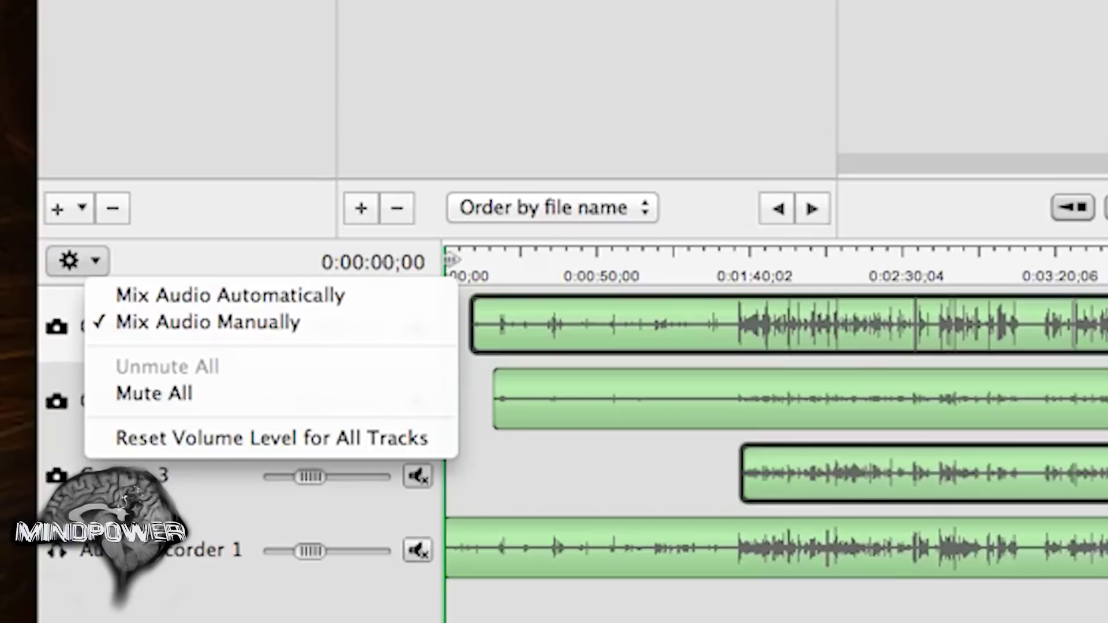
pyautogui.click(508, 619)
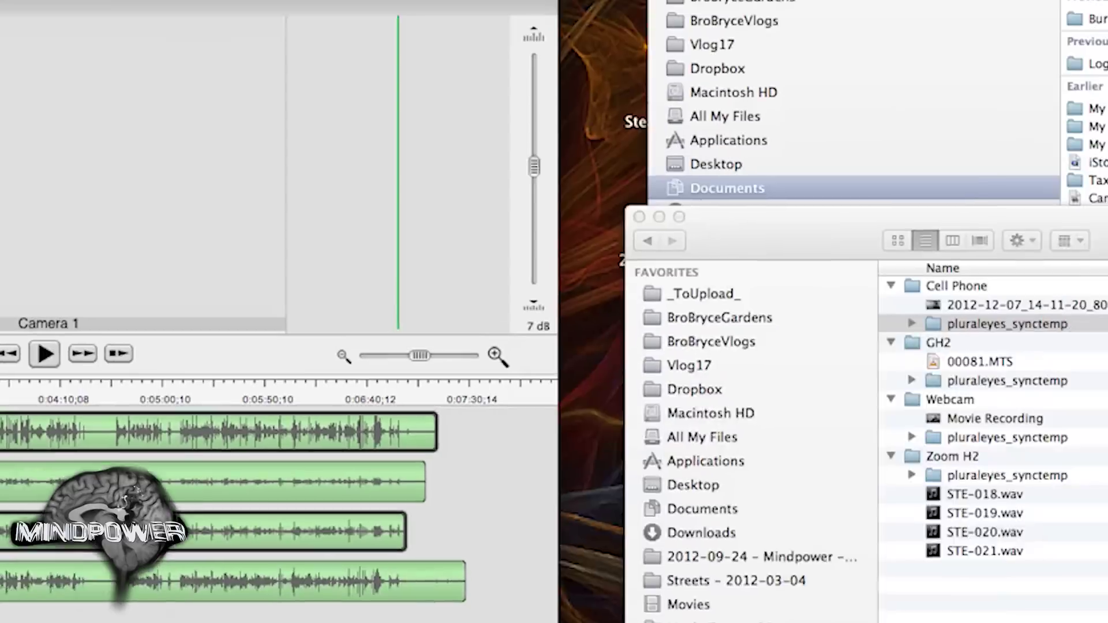
# Show Documents > PluralEyes > Exports in Finder and move the window up and left
pyautogui.click(1104, 260)
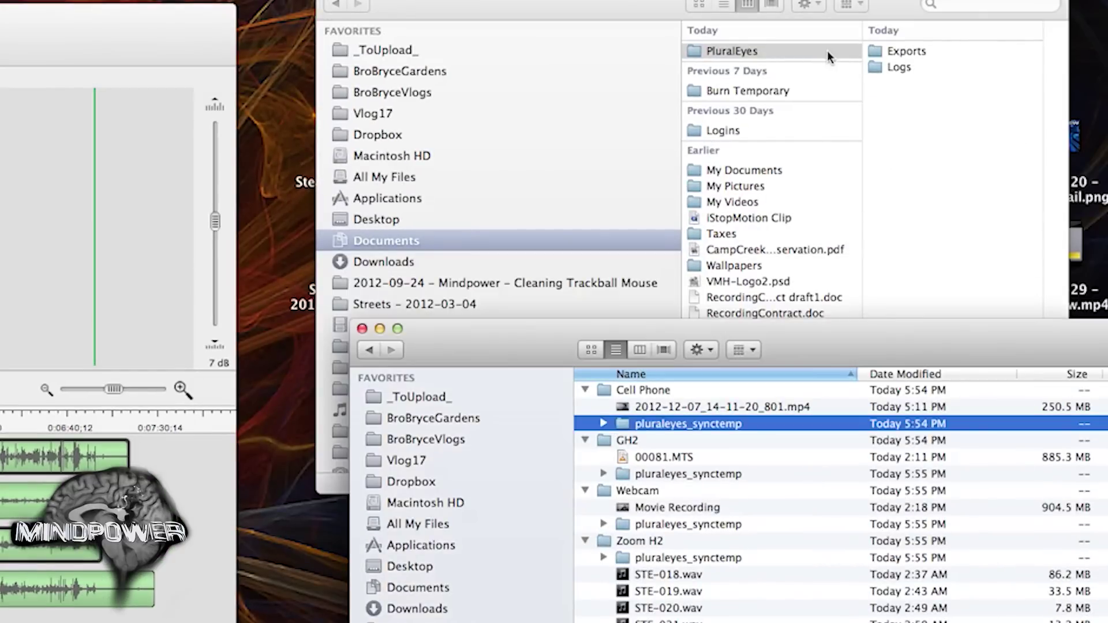
pyautogui.click(766, 48)
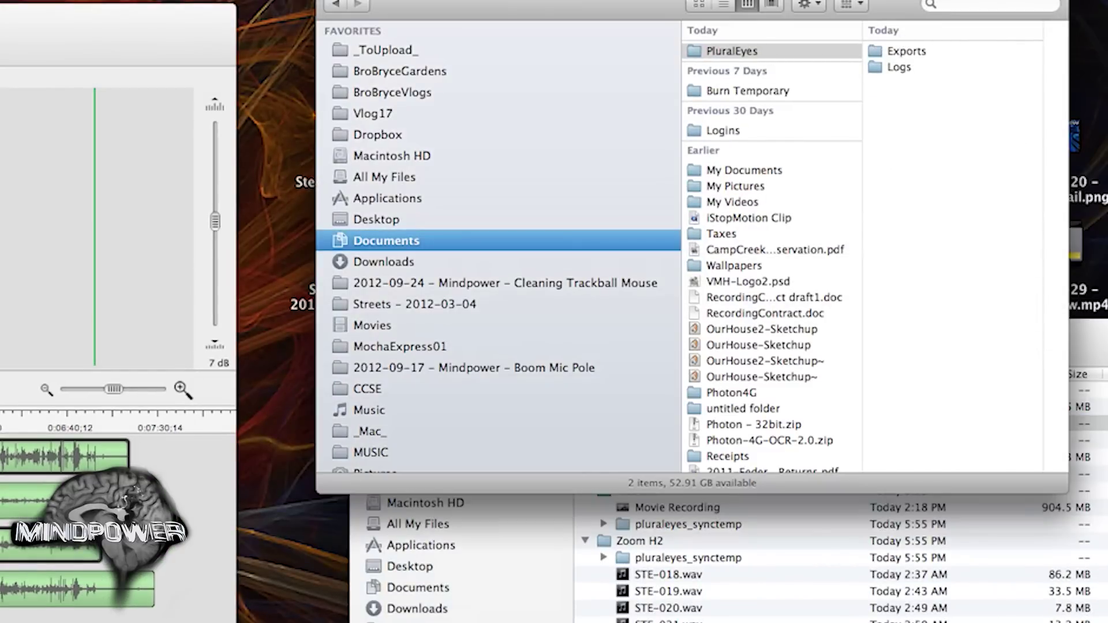
pyautogui.click(926, 52)
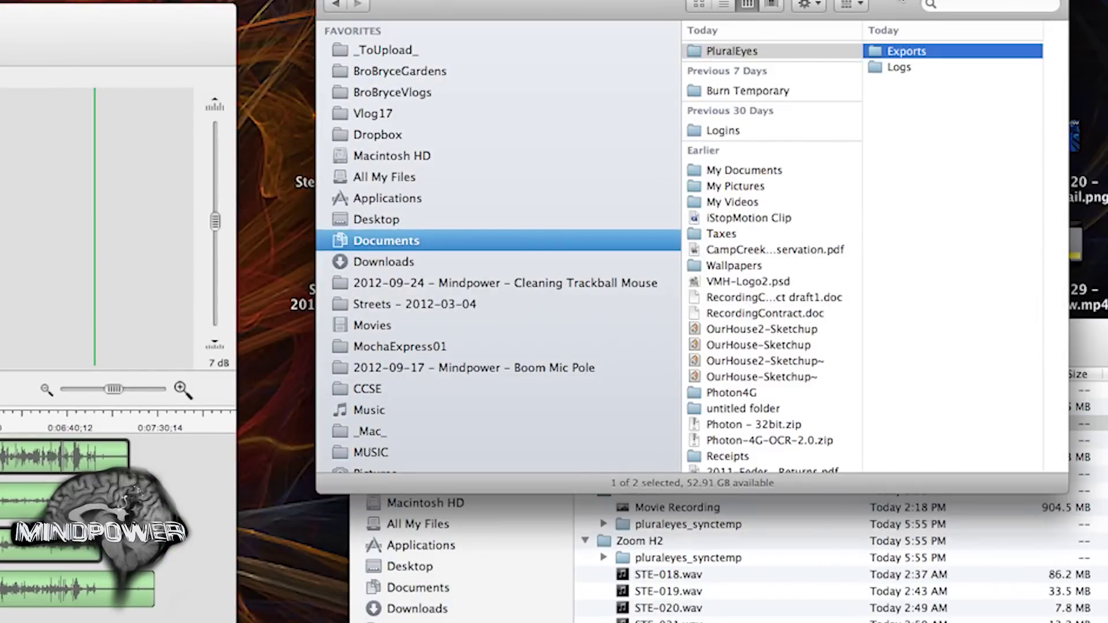
pyautogui.moveTo(926, 52); pyautogui.dragTo(434, 21)
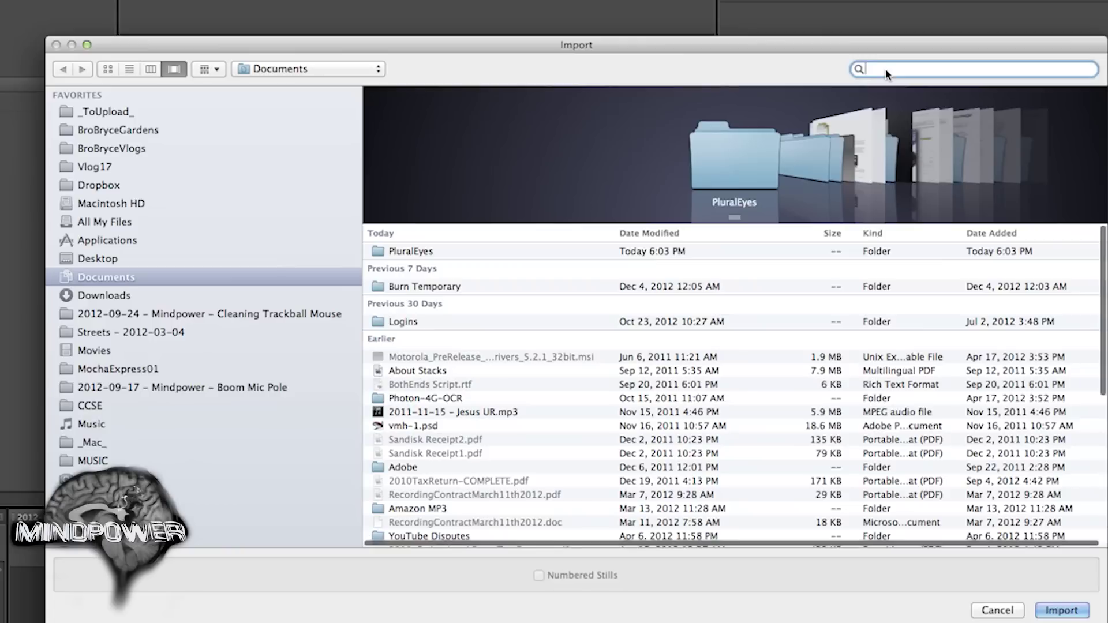
# Import Untitled 1_FCP_Premiere.xml from the Pluraleyes 3 Demo & Review Footage export folder
pyautogui.write('plura')
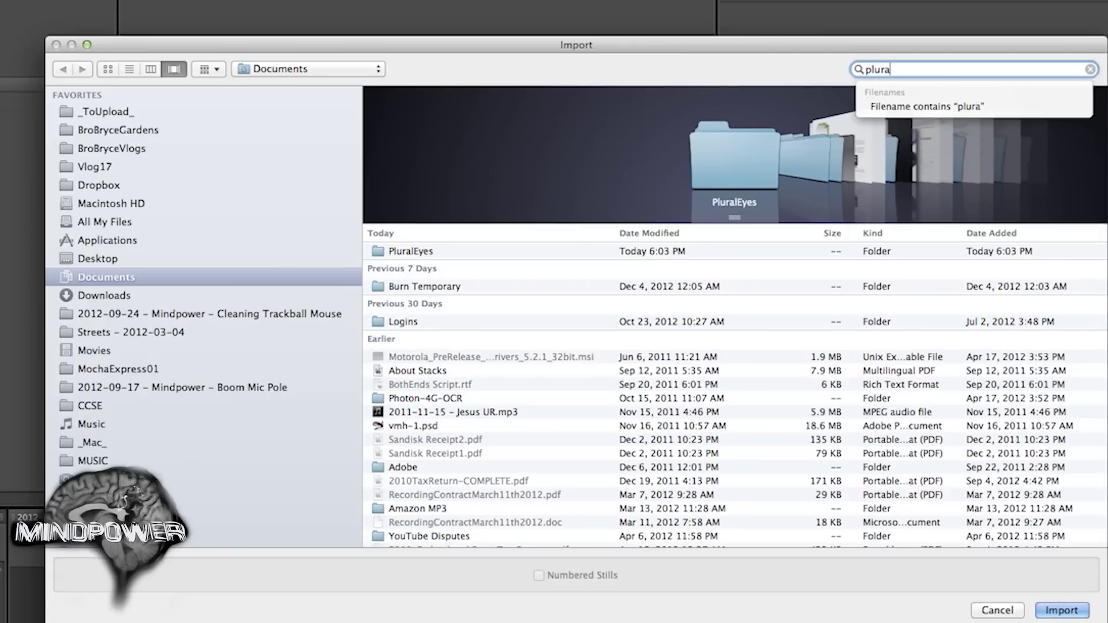
pyautogui.write('leyes')
pyautogui.click(409, 271)
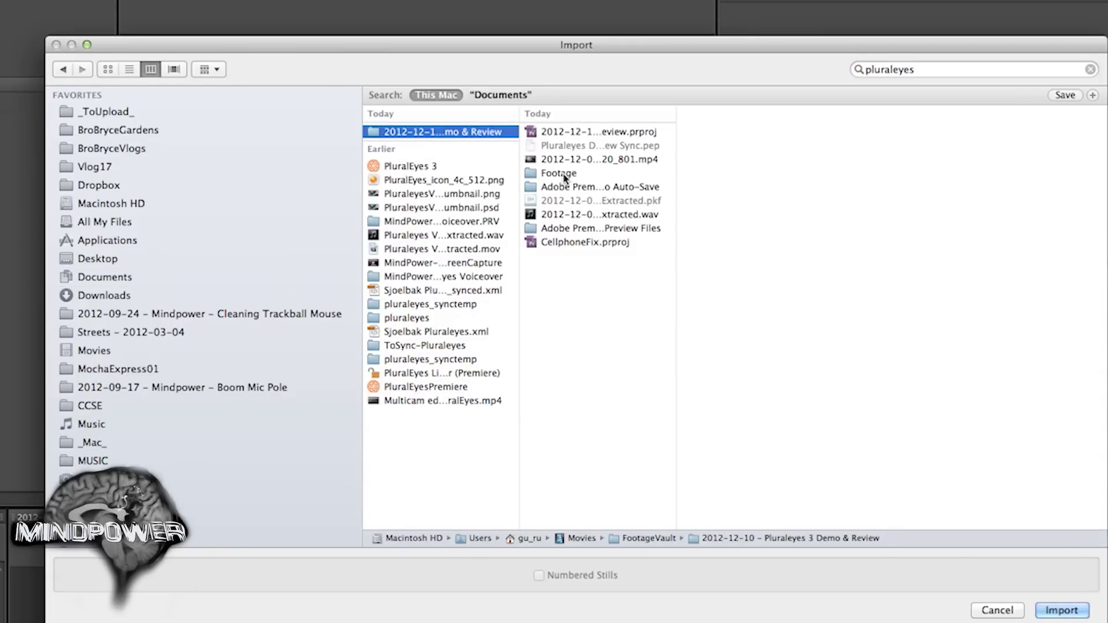
pyautogui.click(559, 173)
pyautogui.click(731, 133)
pyautogui.click(928, 136)
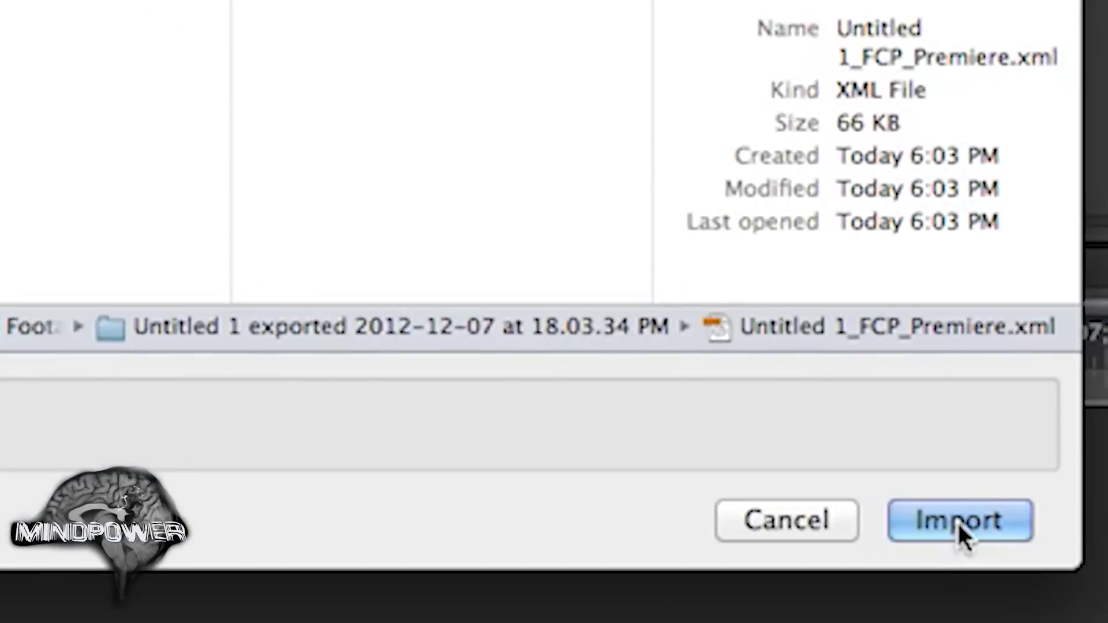
pyautogui.click(980, 538)
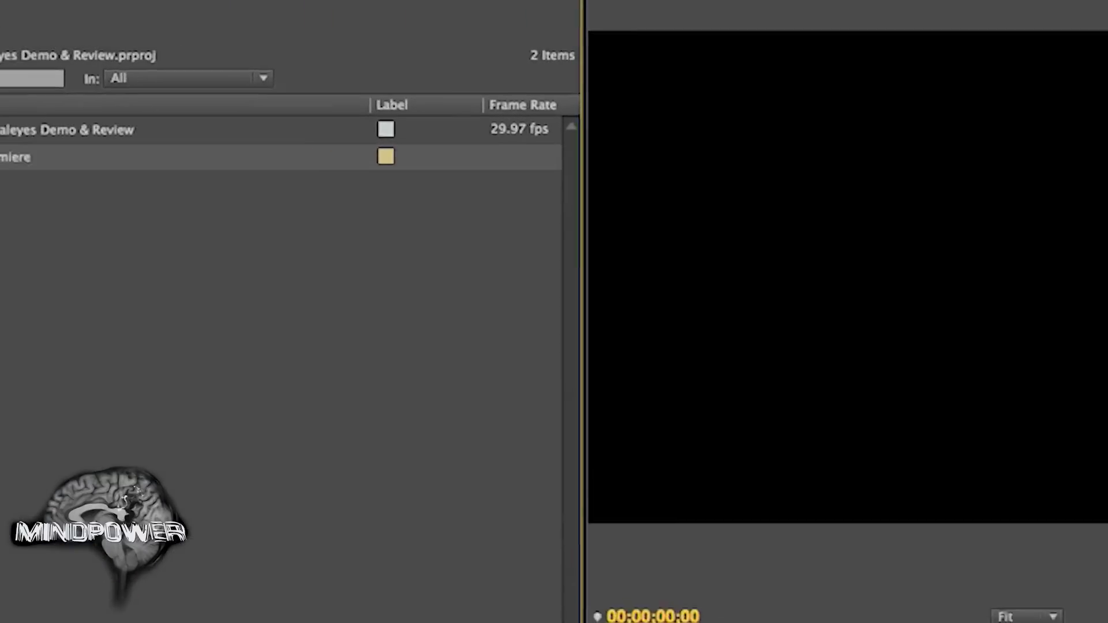
# Expand the Untitled 1_FCP_Premiere bin, Camera 3 and Audio Recorder 1, and select Synced Sequence
pyautogui.click(7, 187)
pyautogui.click(112, 363)
pyautogui.click(114, 361)
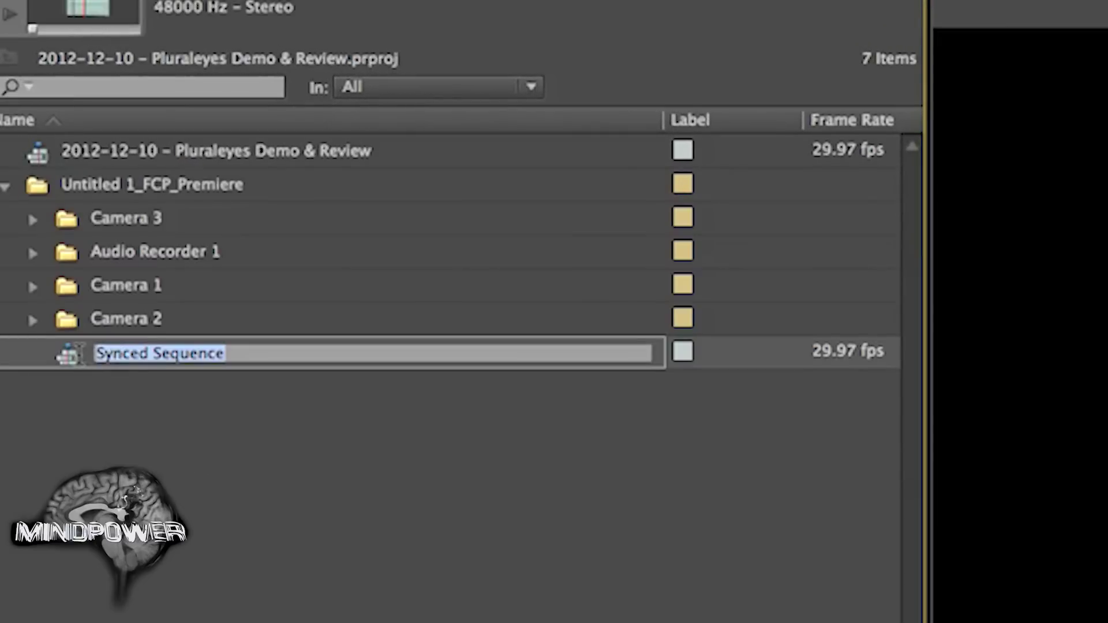
pyautogui.click(76, 354)
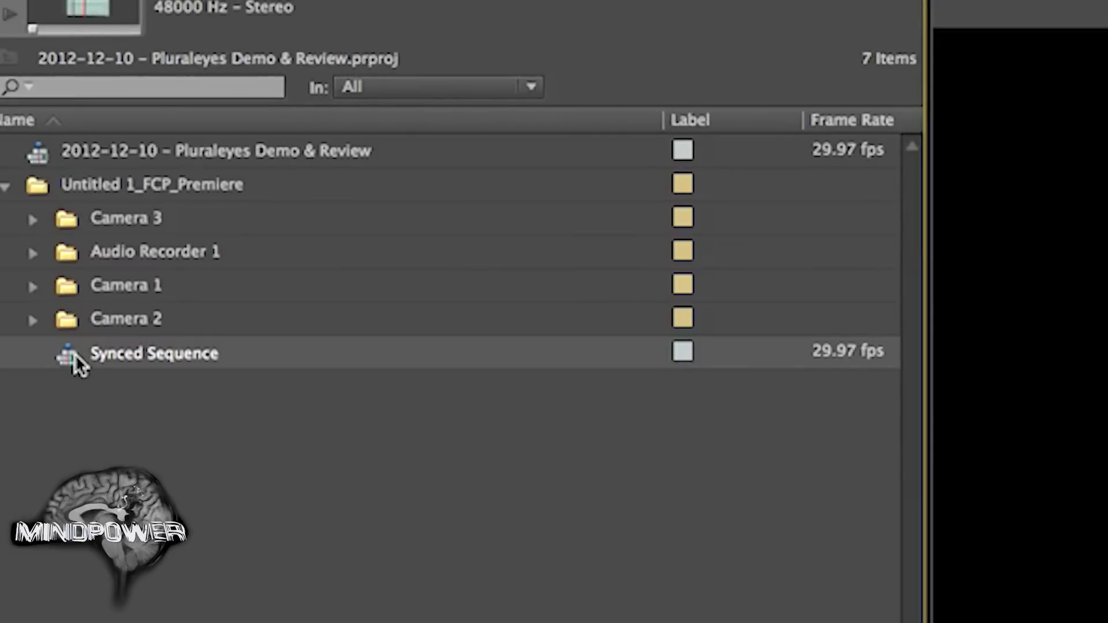
pyautogui.click(32, 222)
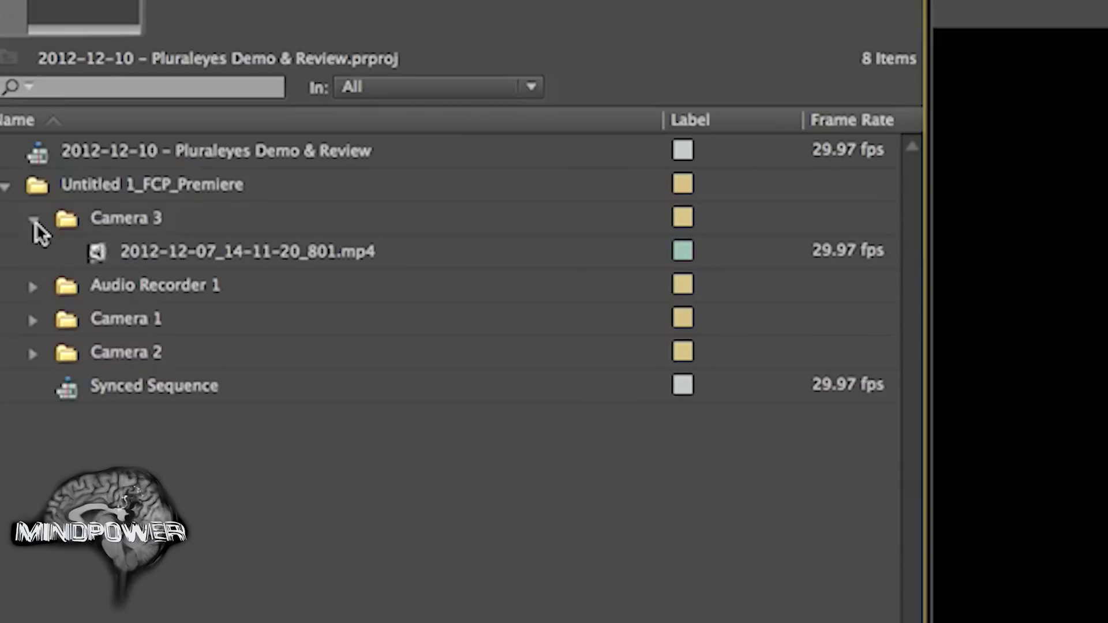
pyautogui.click(34, 221)
pyautogui.click(33, 254)
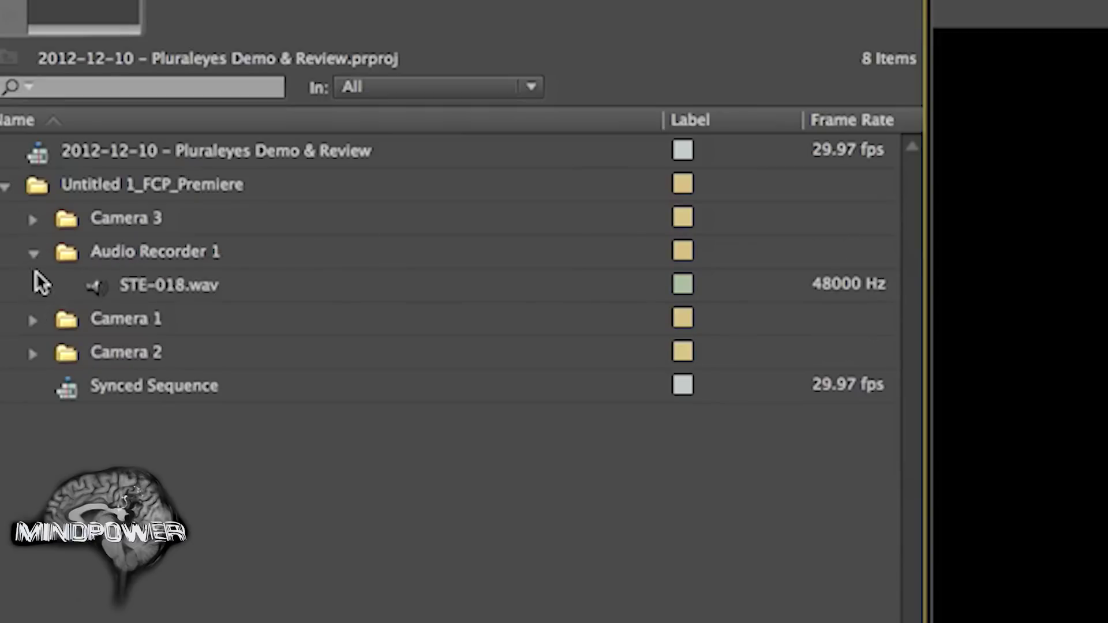
pyautogui.click(137, 381)
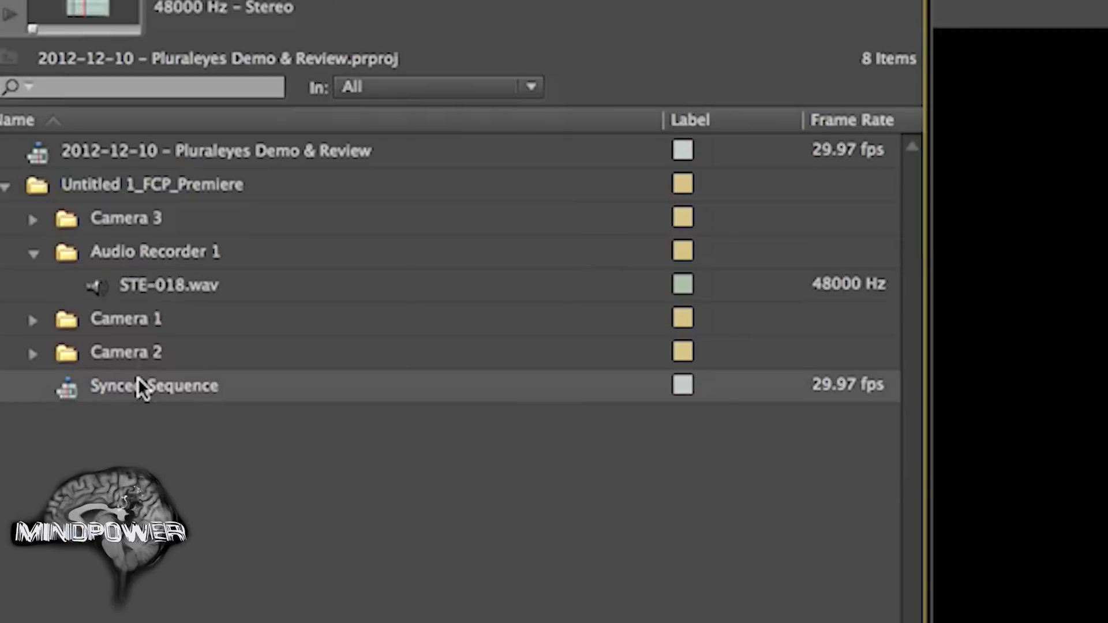
pyautogui.click(137, 380)
pyautogui.click(72, 388)
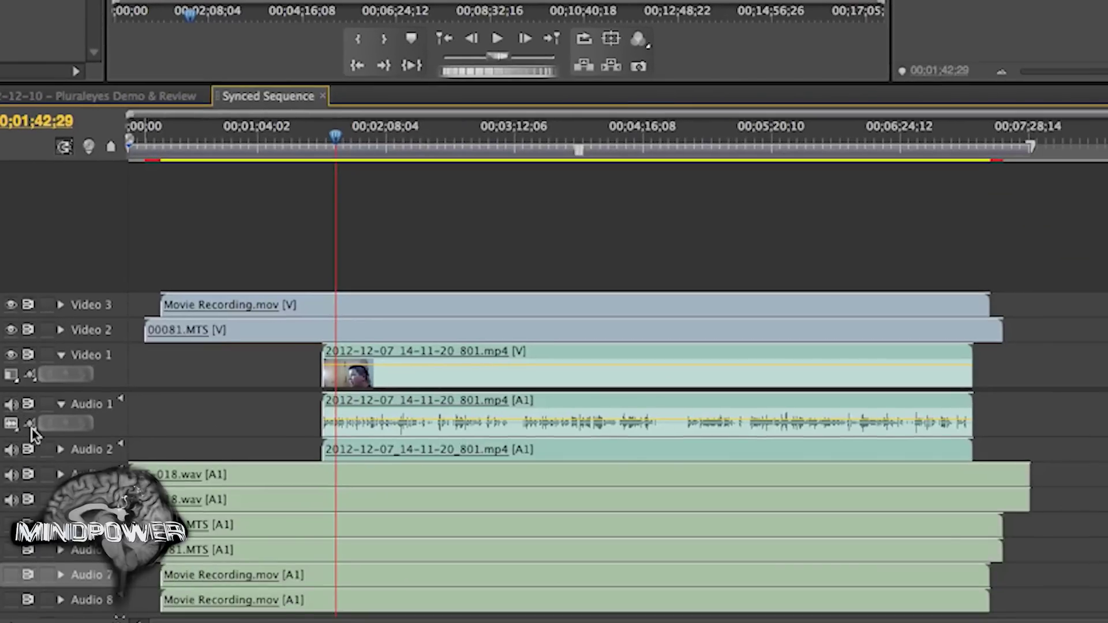
# Turn off Audio 1 and 2 output and nest the three camera clips
pyautogui.click(11, 404)
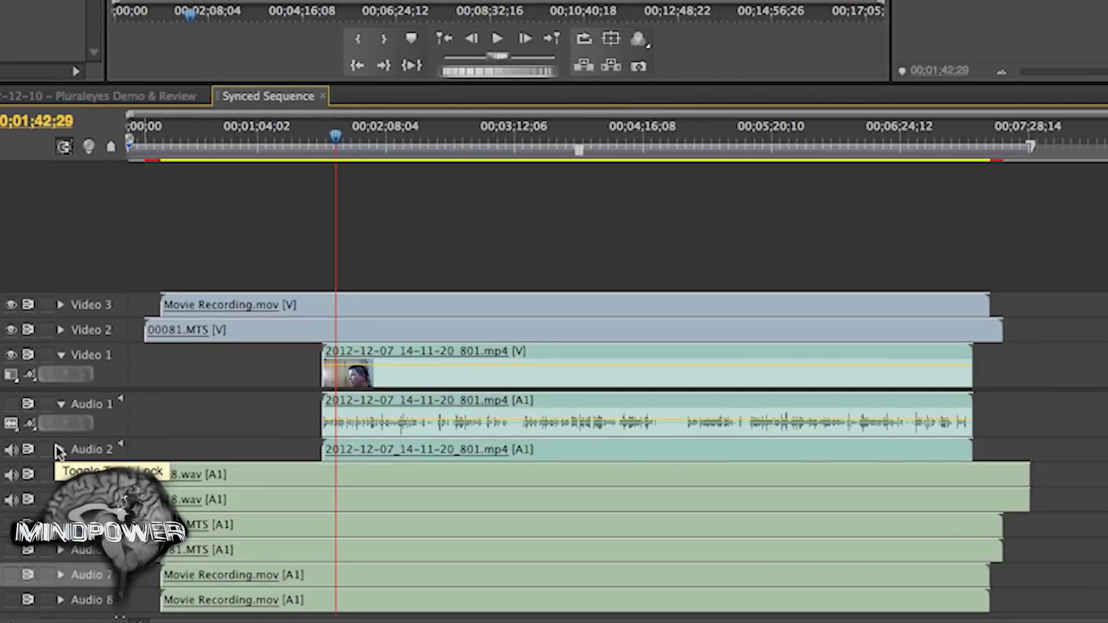
pyautogui.click(11, 451)
pyautogui.moveTo(1026, 363); pyautogui.dragTo(634, 265)
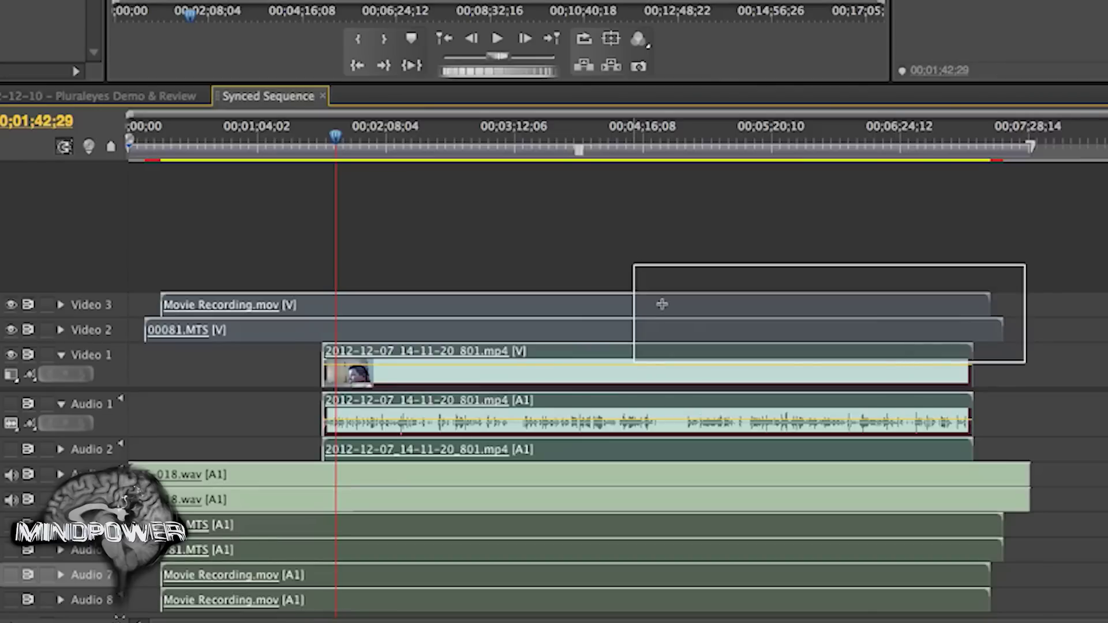
pyautogui.moveTo(663, 304); pyautogui.dragTo(678, 329)
pyautogui.rightClick(679, 328)
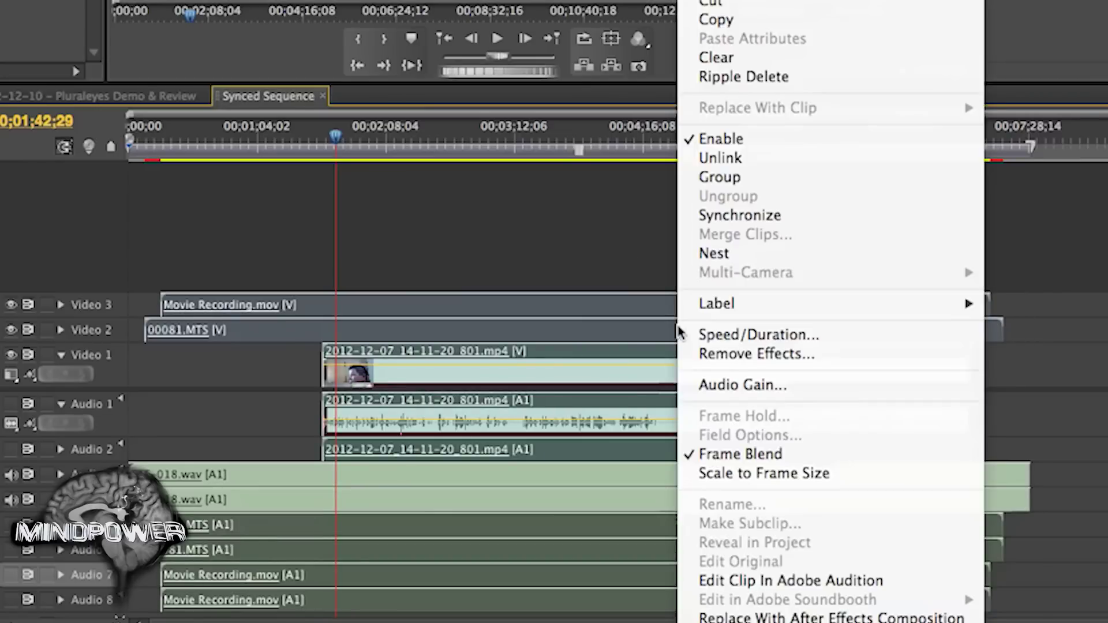
pyautogui.click(748, 257)
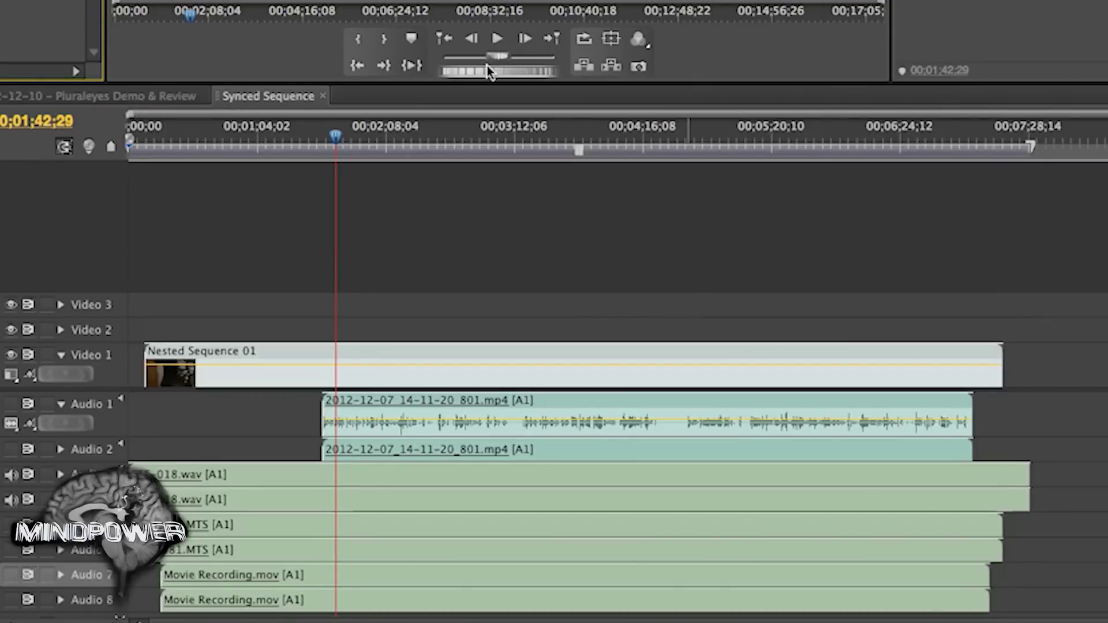
# Enable Multi-Camera on Nested Sequence 01
pyautogui.rightClick(418, 364)
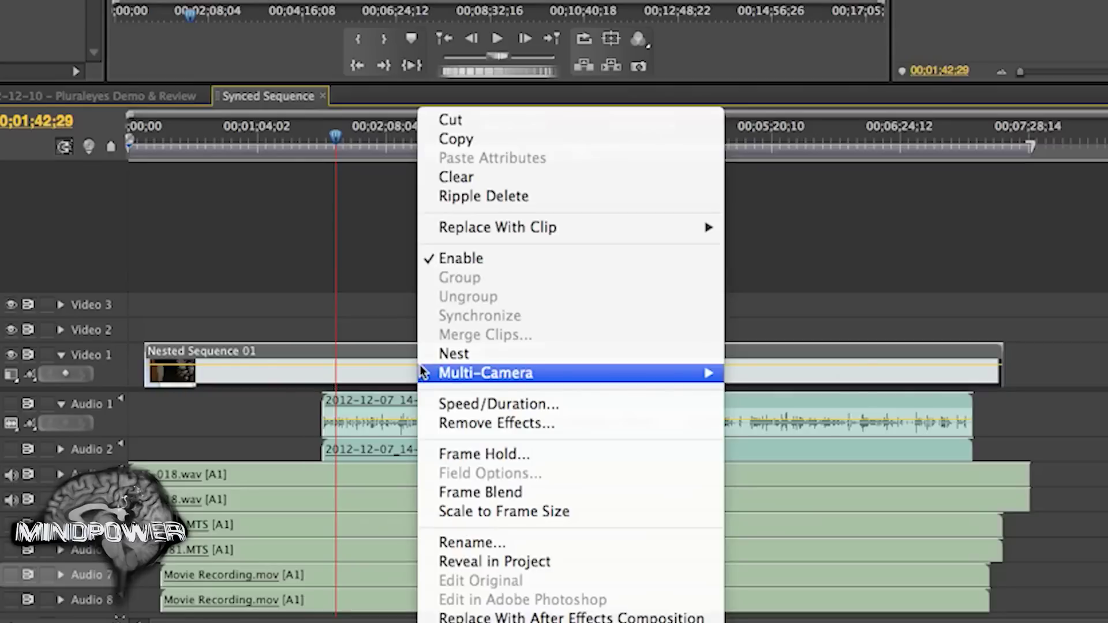
pyautogui.moveTo(426, 372)
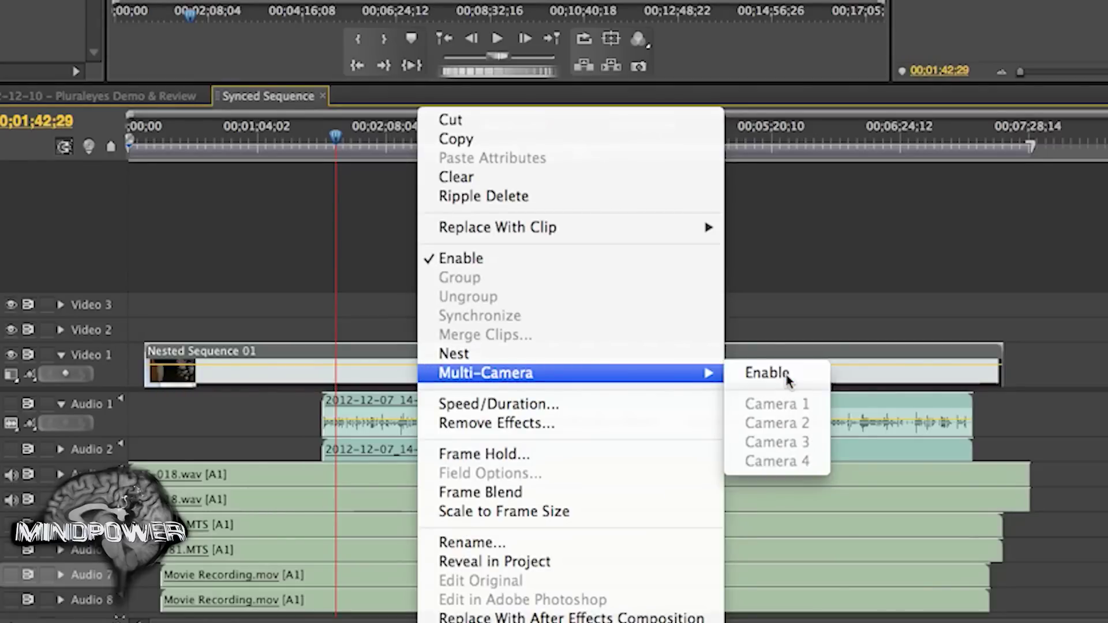
pyautogui.click(756, 375)
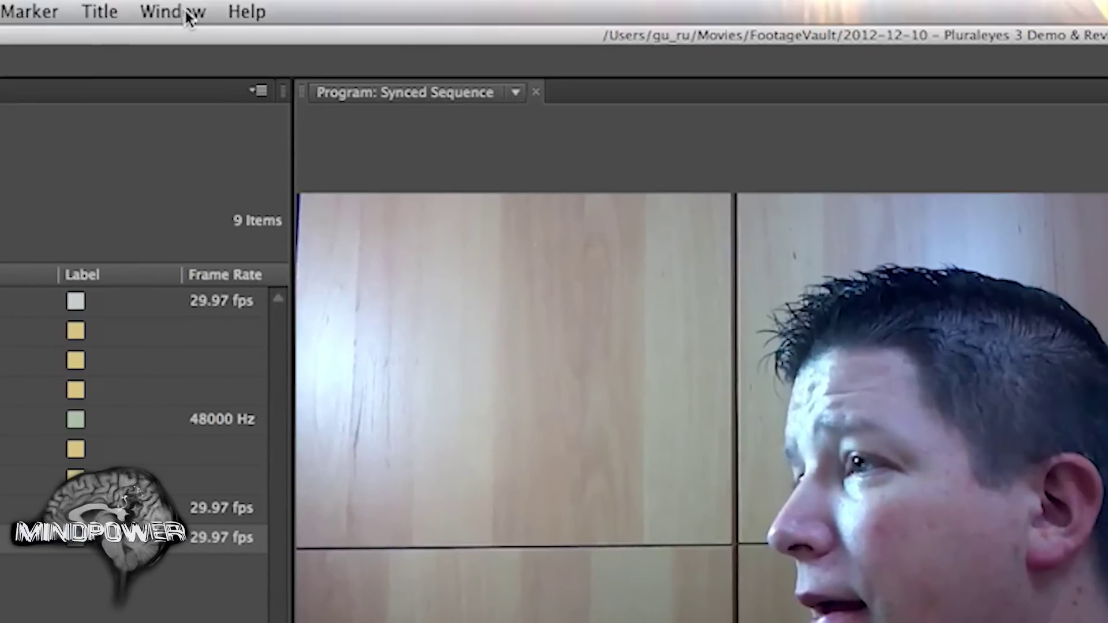
# In the Multi-Camera monitor, cut between cameras 2, 1, 3, 2, 1 and 3
pyautogui.click(186, 14)
pyautogui.click(271, 396)
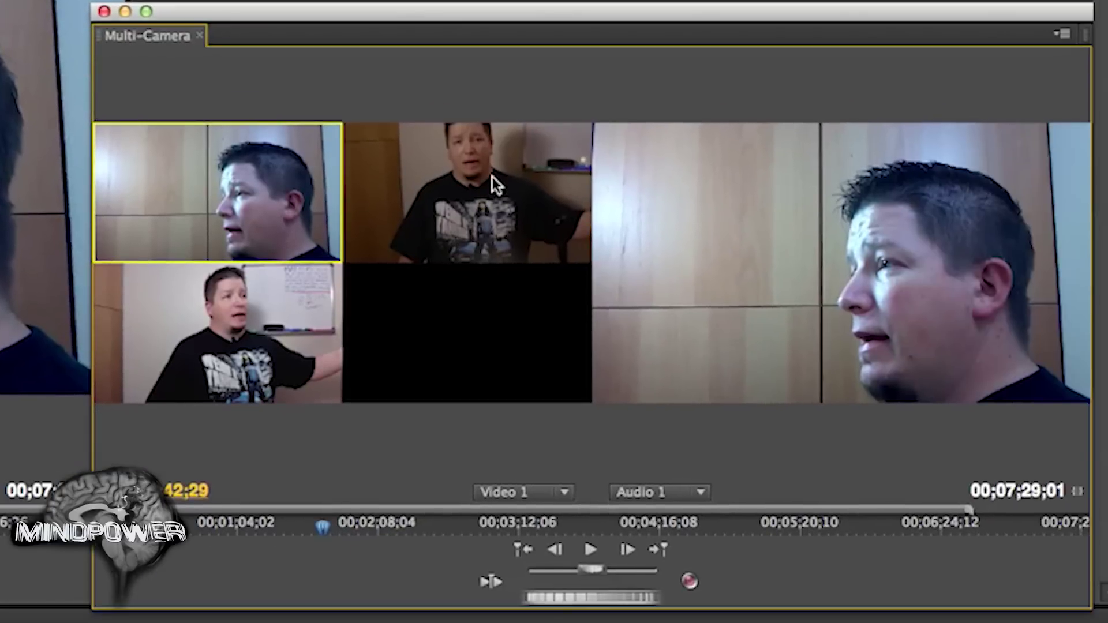
pyautogui.click(493, 179)
pyautogui.click(250, 223)
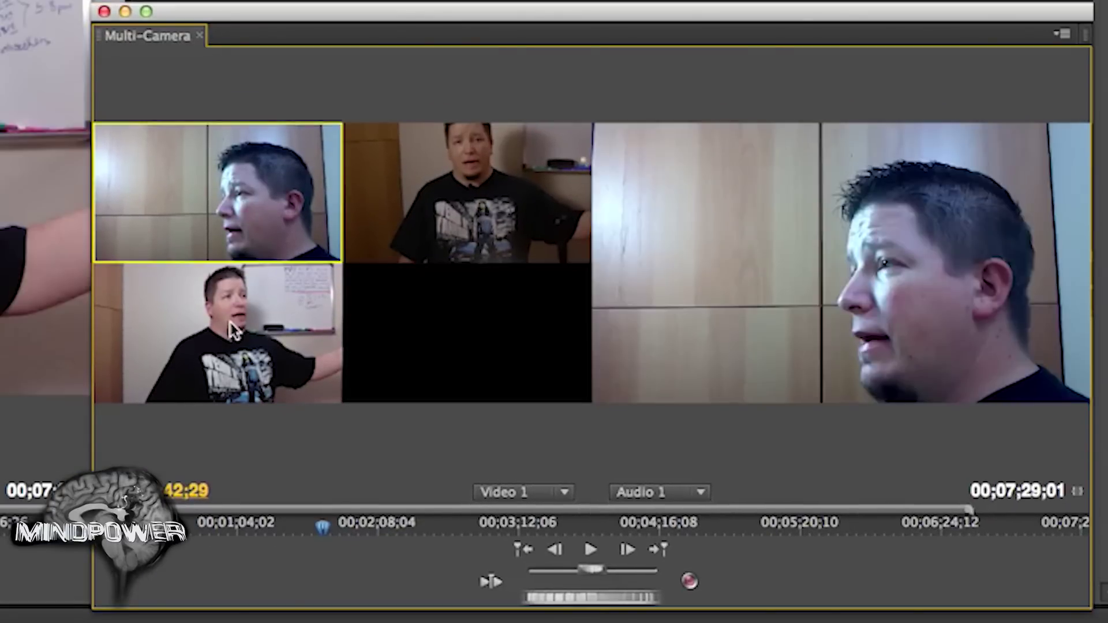
pyautogui.press('3')
pyautogui.click(440, 215)
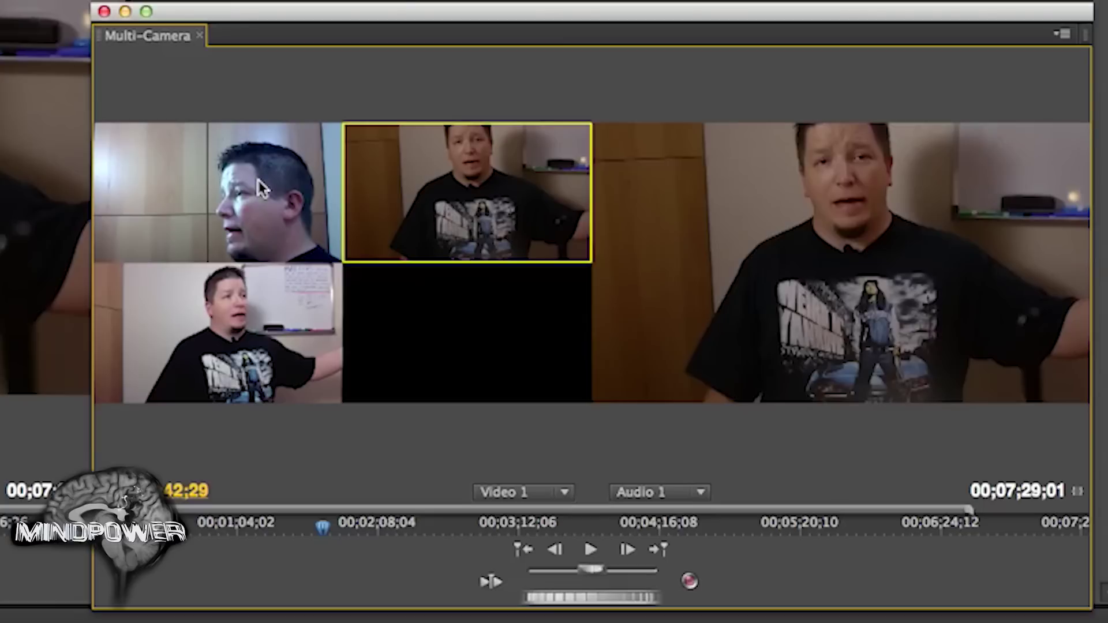
pyautogui.click(249, 176)
pyautogui.click(237, 332)
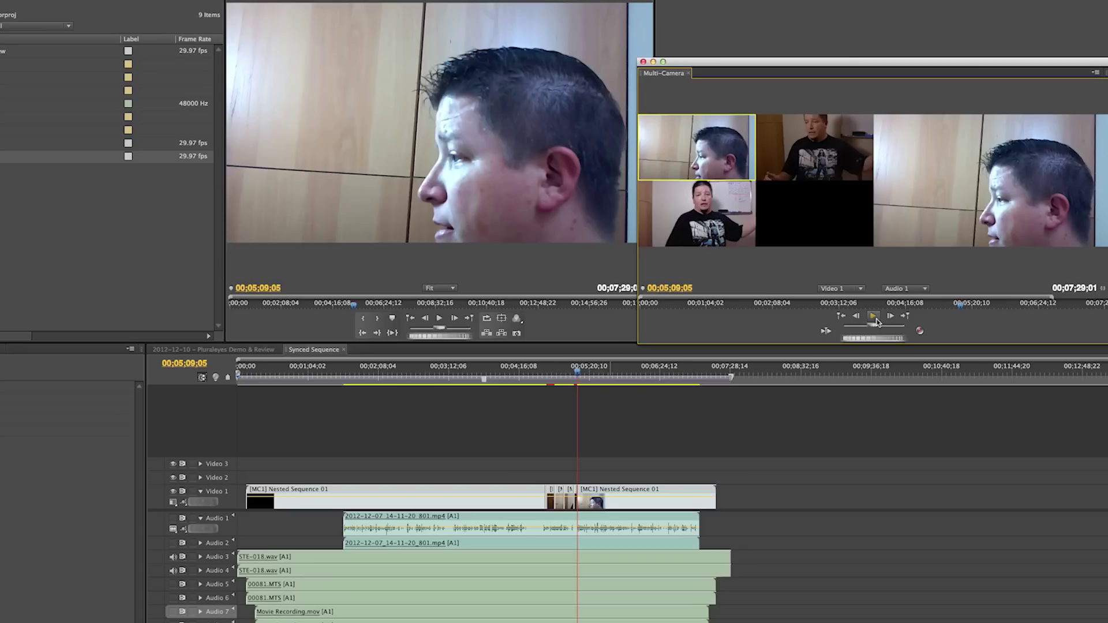